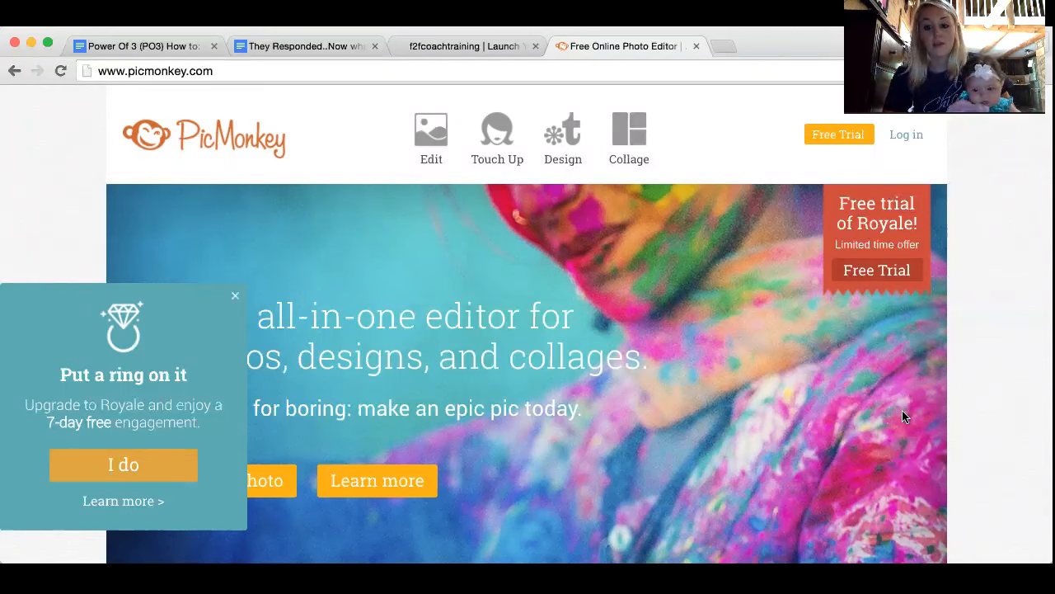
- Dismiss the upgrade offer and start a new design on a Square canvas
{"action": "left_click", "coordinate": [234, 298]}
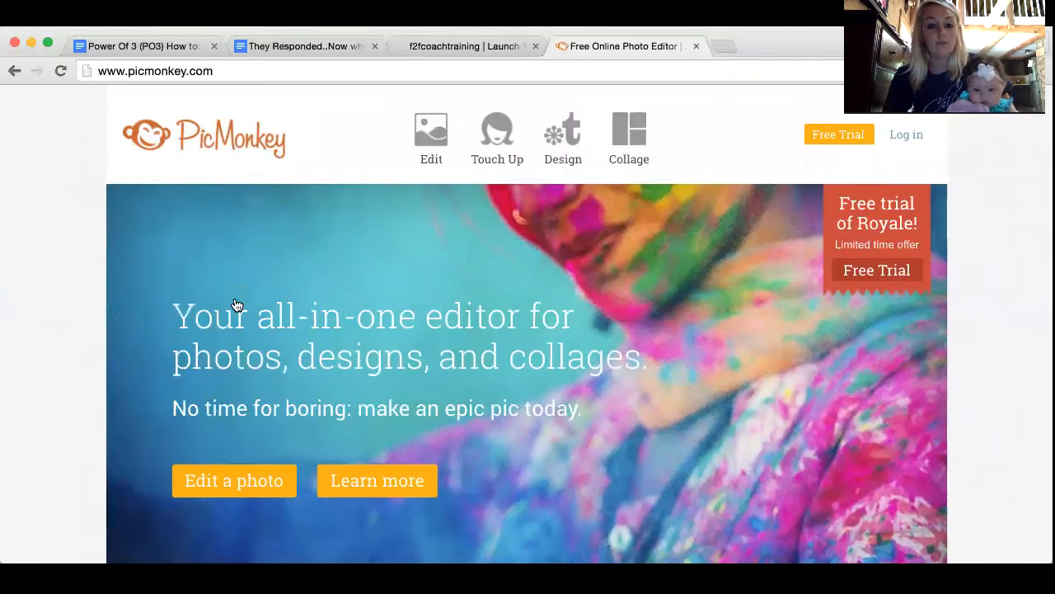
{"action": "left_click", "coordinate": [564, 137]}
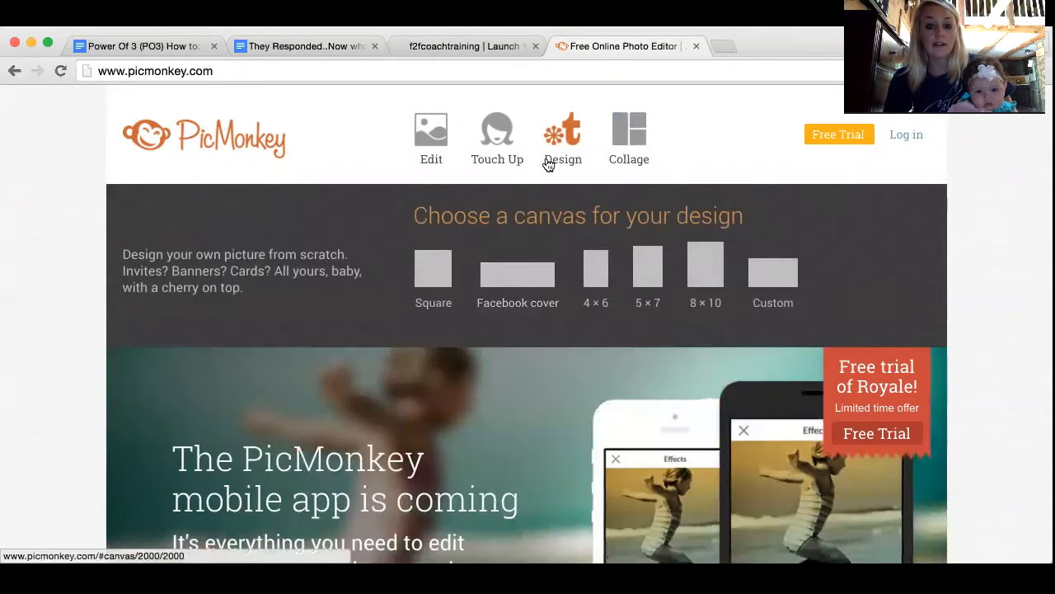
{"action": "mouse_move", "coordinate": [436, 141]}
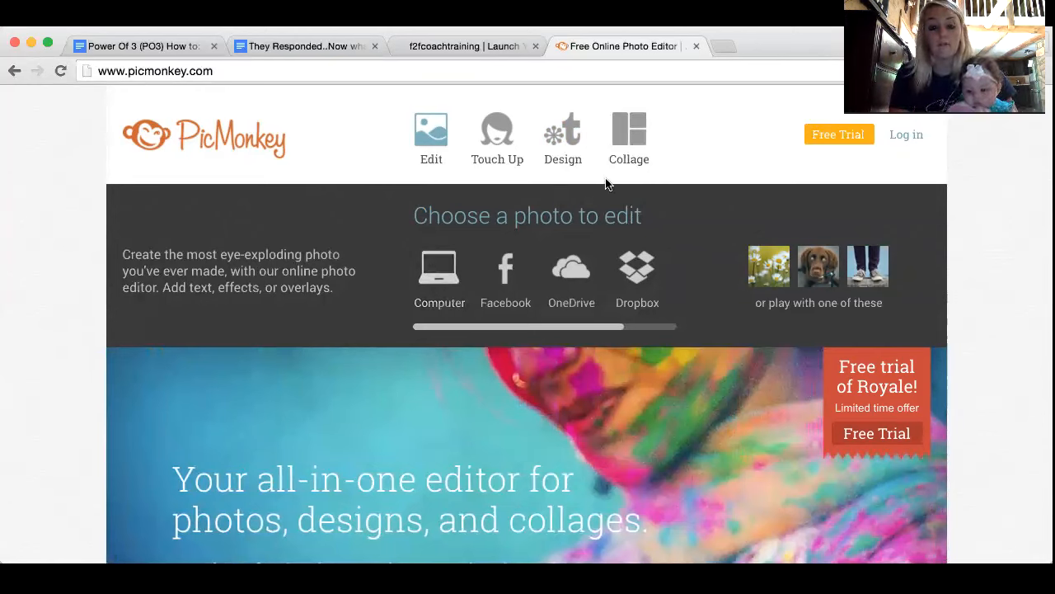
{"action": "mouse_move", "coordinate": [561, 157]}
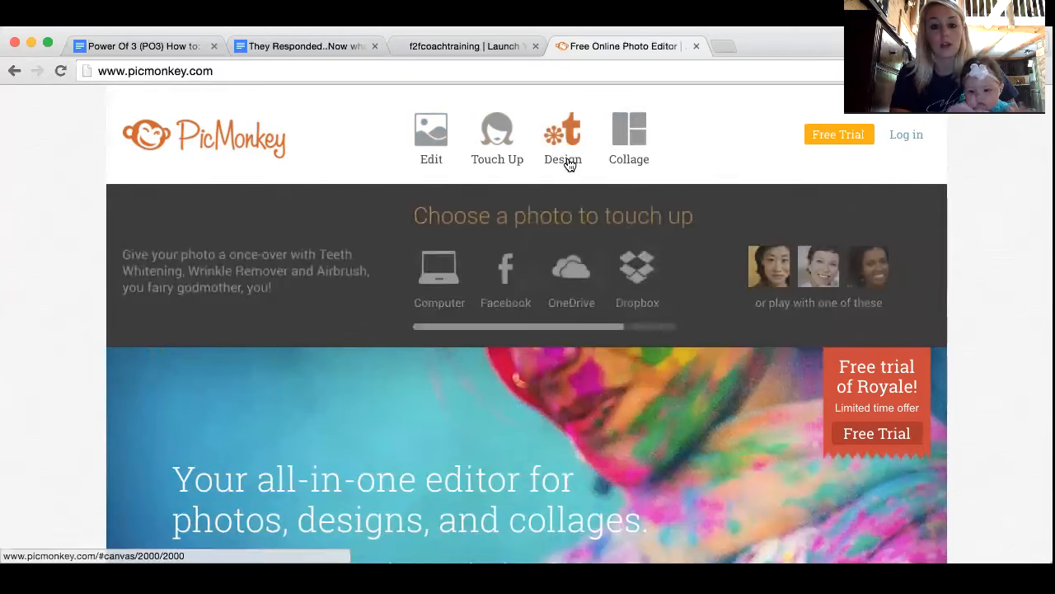
{"action": "left_click", "coordinate": [442, 272]}
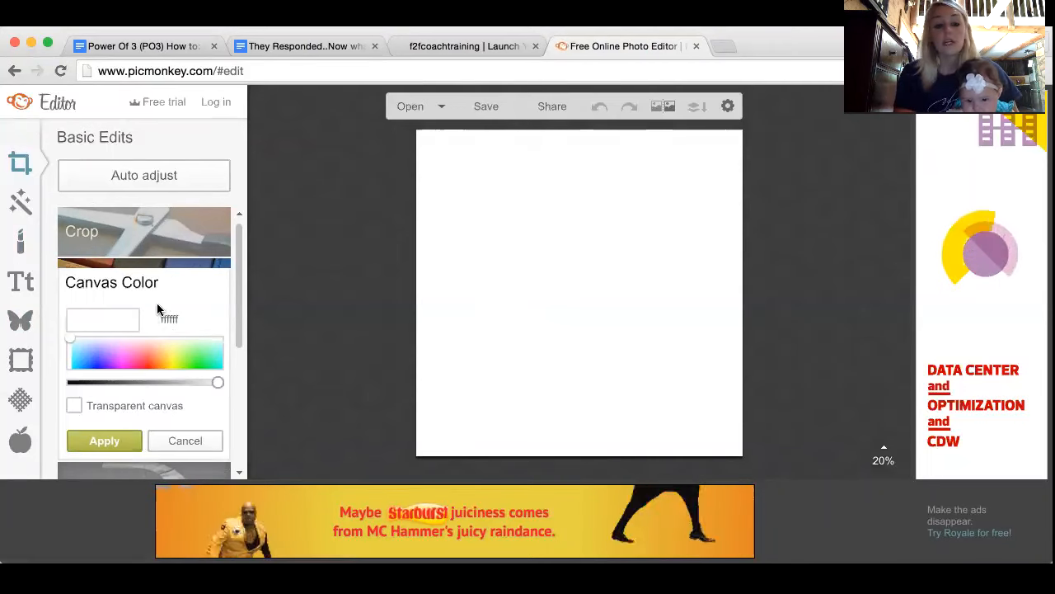
- Try a blue canvas color, 1c1fdb
{"action": "left_click", "coordinate": [140, 354]}
{"action": "left_click", "coordinate": [172, 354]}
{"action": "left_click", "coordinate": [95, 364]}
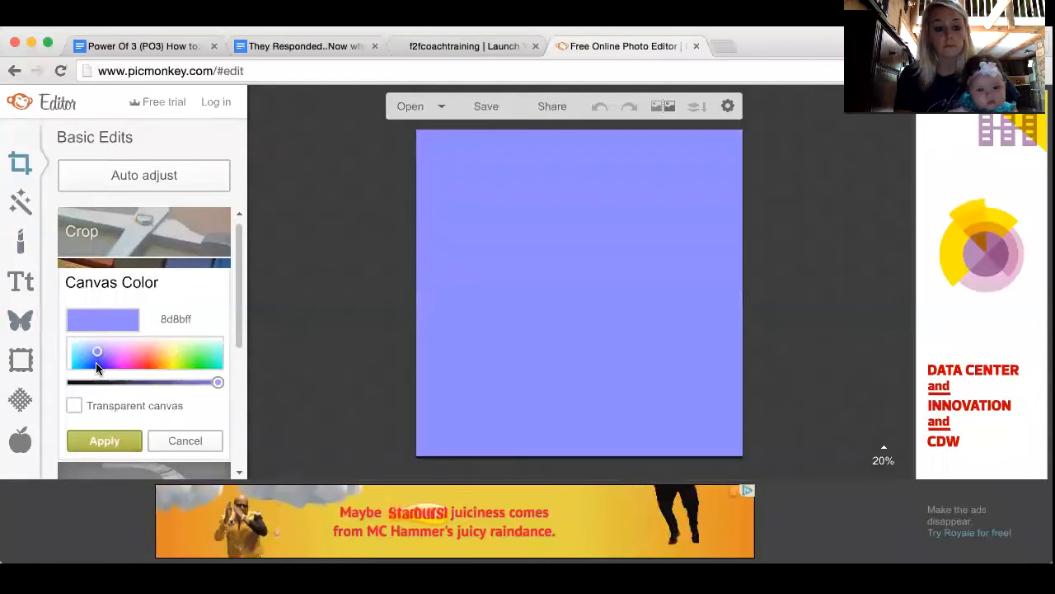
{"action": "left_click", "coordinate": [216, 382]}
{"action": "mouse_move", "coordinate": [216, 381]}
{"action": "left_mouse_down"}
{"action": "mouse_move", "coordinate": [48, 382]}
{"action": "mouse_move", "coordinate": [210, 382]}
{"action": "mouse_move", "coordinate": [197, 382]}
{"action": "left_mouse_up"}
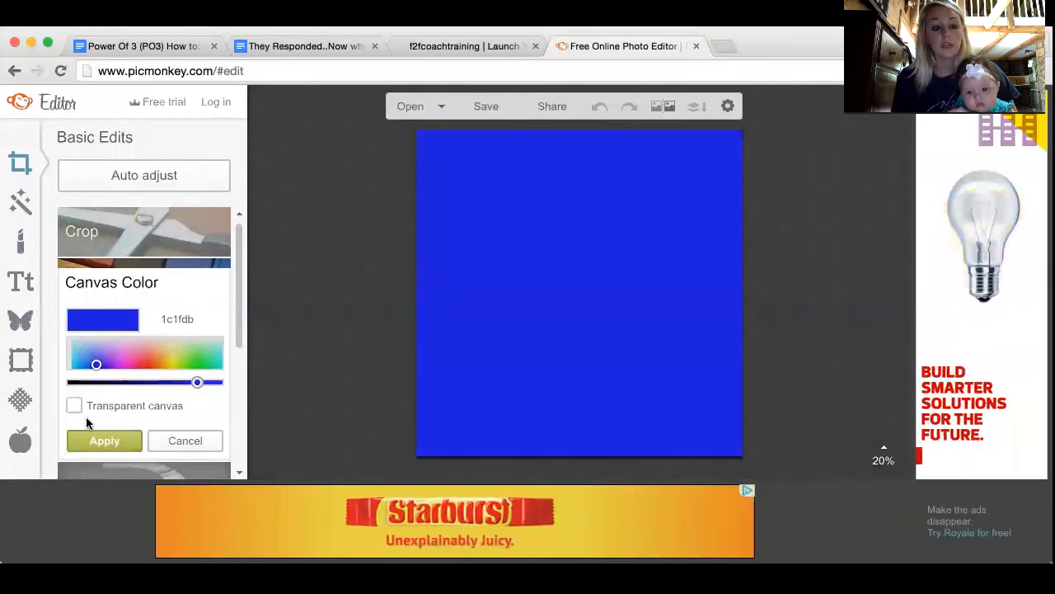
{"action": "left_click", "coordinate": [121, 444]}
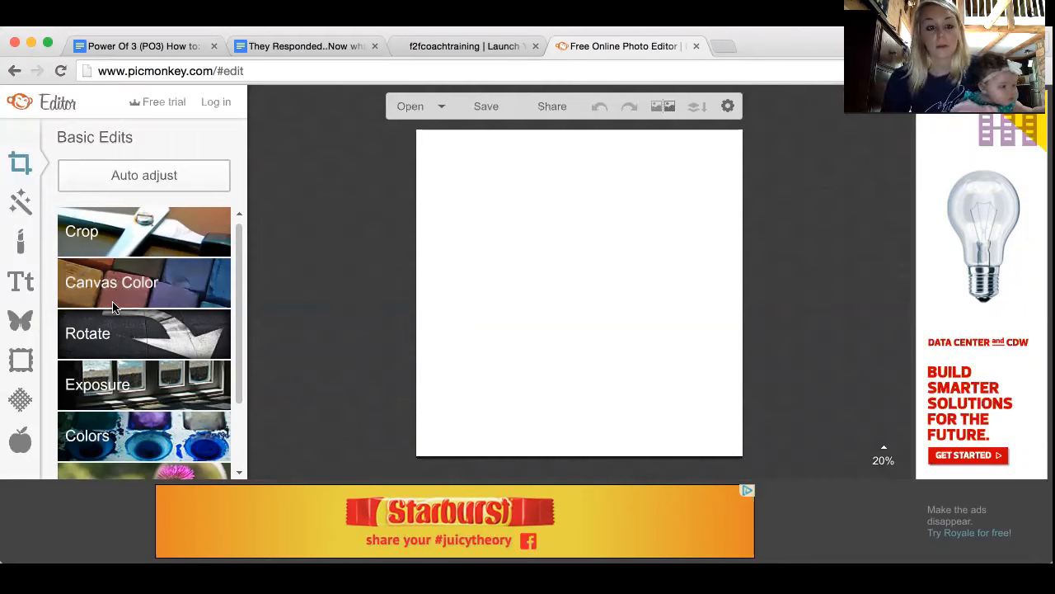
- Add a geometric rectangle overlay and stretch it into a slightly taller band spanning the full canvas width near the canvas's upper edge
{"action": "left_click", "coordinate": [34, 314]}
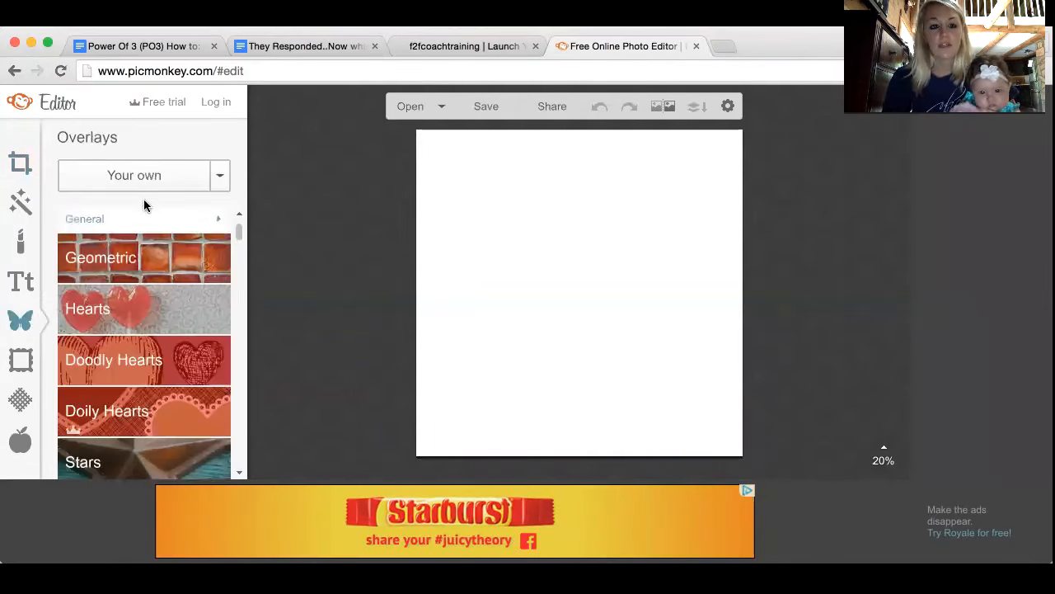
{"action": "left_click", "coordinate": [147, 257]}
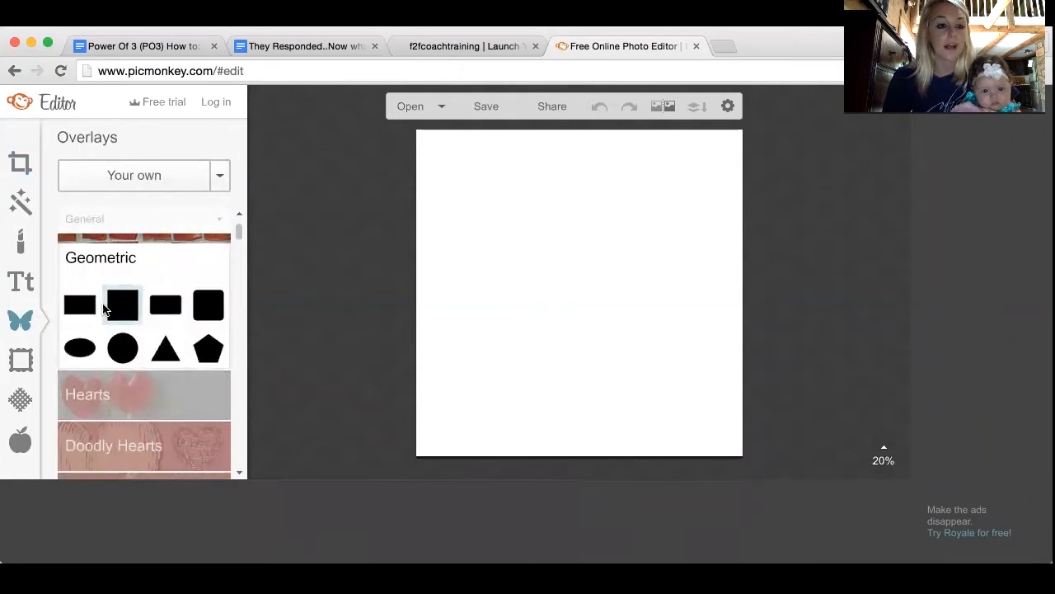
{"action": "left_click", "coordinate": [83, 304]}
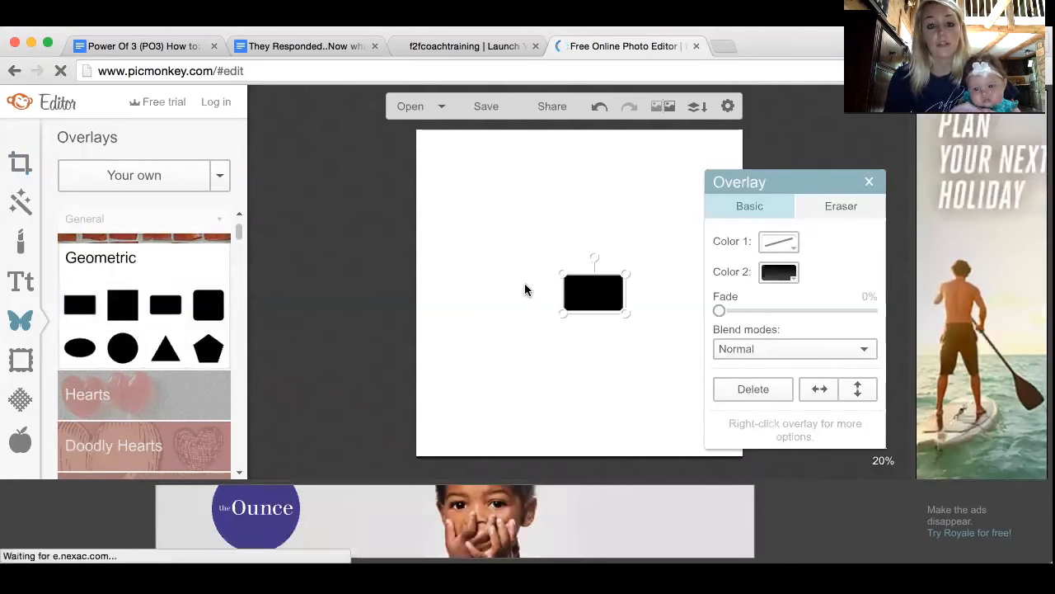
{"action": "left_click_drag", "start_coordinate": [558, 292], "coordinate": [294, 275]}
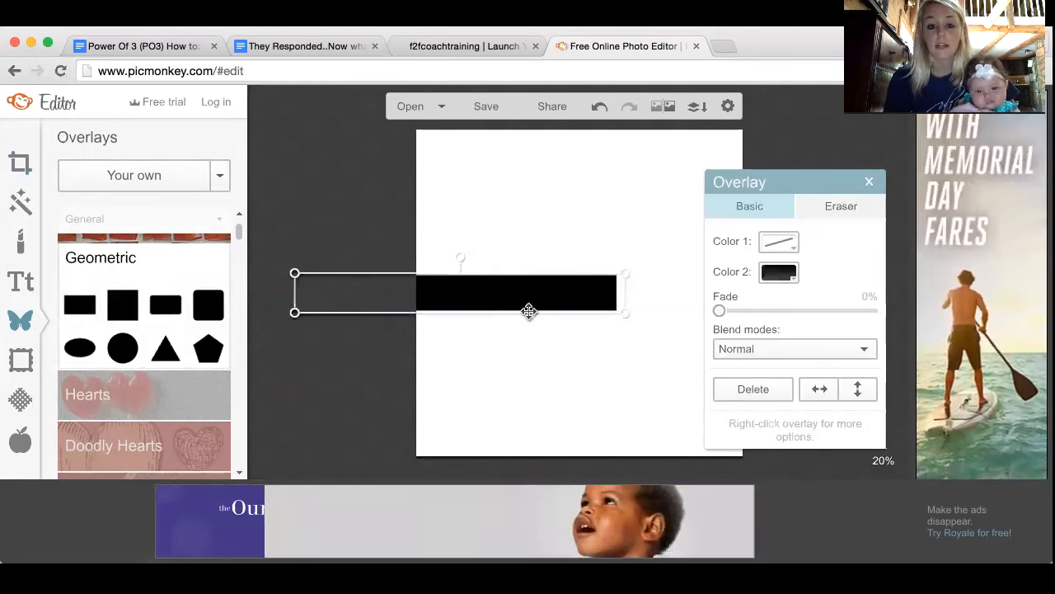
{"action": "left_click_drag", "start_coordinate": [619, 292], "coordinate": [797, 292]}
{"action": "left_click_drag", "start_coordinate": [681, 297], "coordinate": [691, 195]}
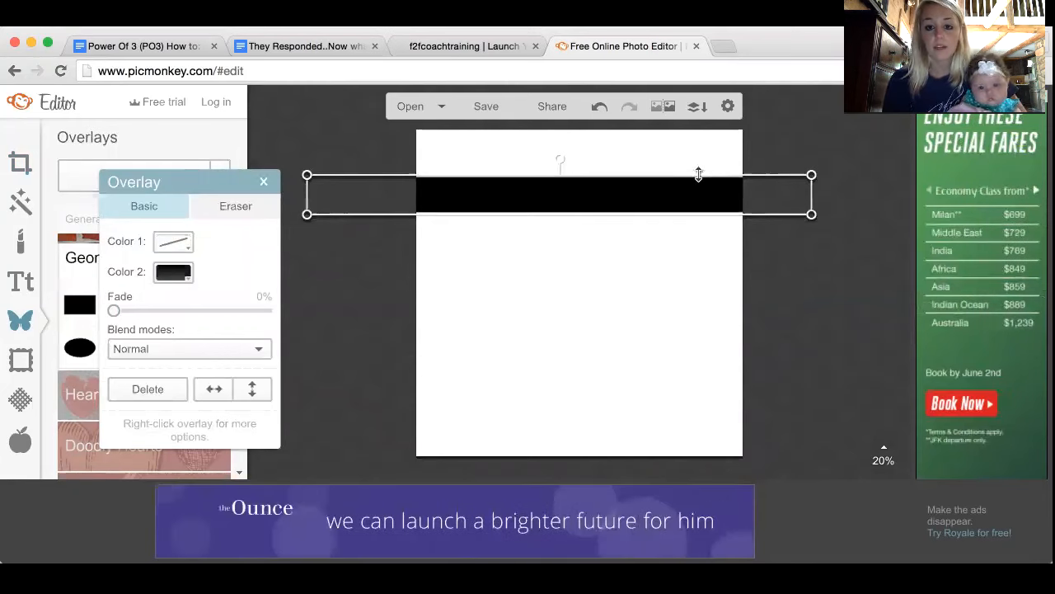
{"action": "left_click_drag", "start_coordinate": [697, 171], "coordinate": [693, 162]}
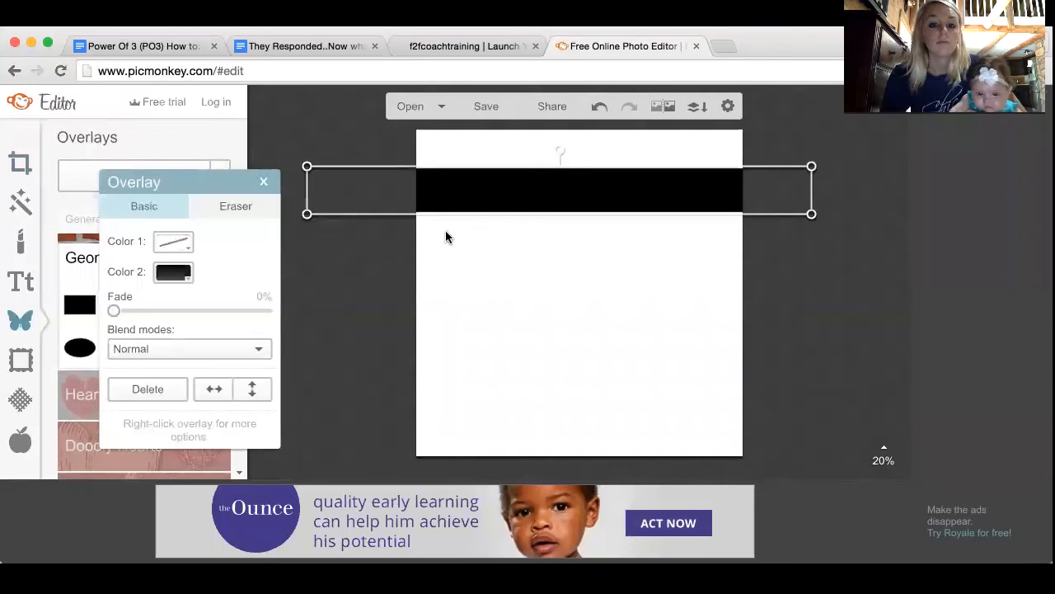
- Try a bright pink fill for the band
{"action": "left_click", "coordinate": [186, 278]}
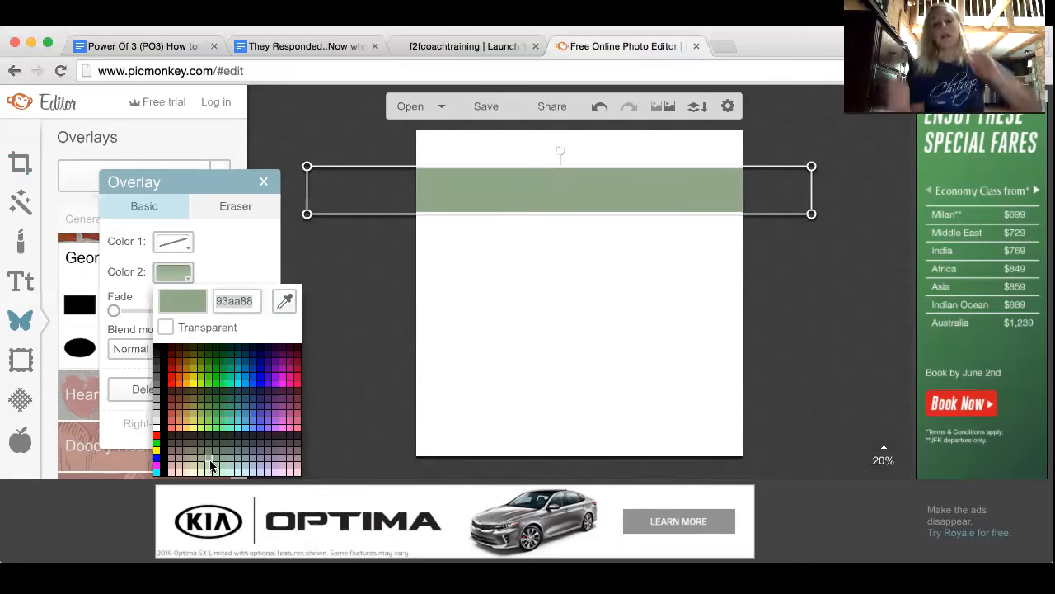
{"action": "left_click", "coordinate": [210, 466]}
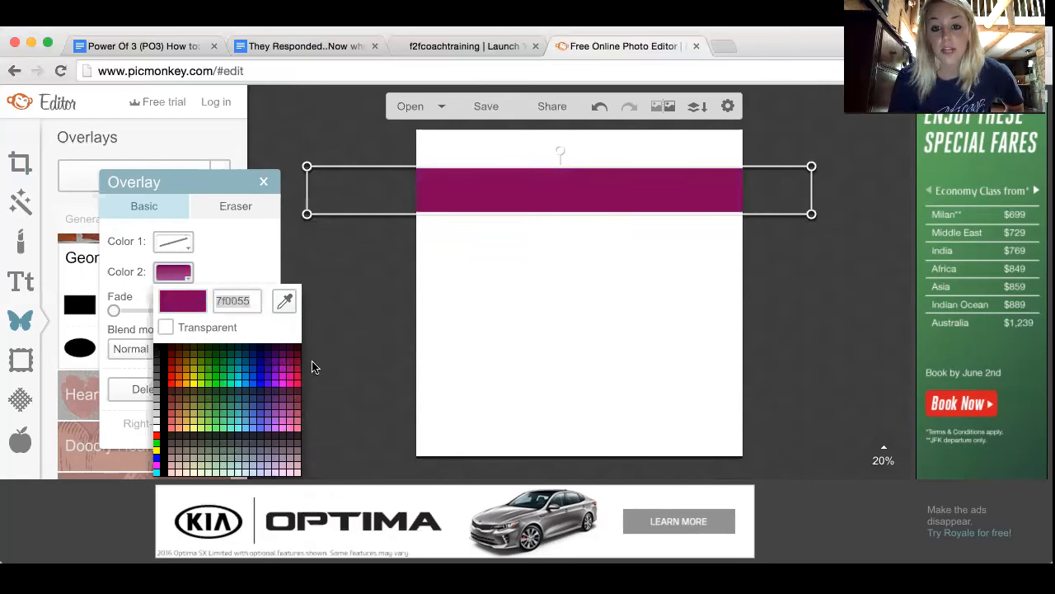
{"action": "left_click", "coordinate": [287, 373]}
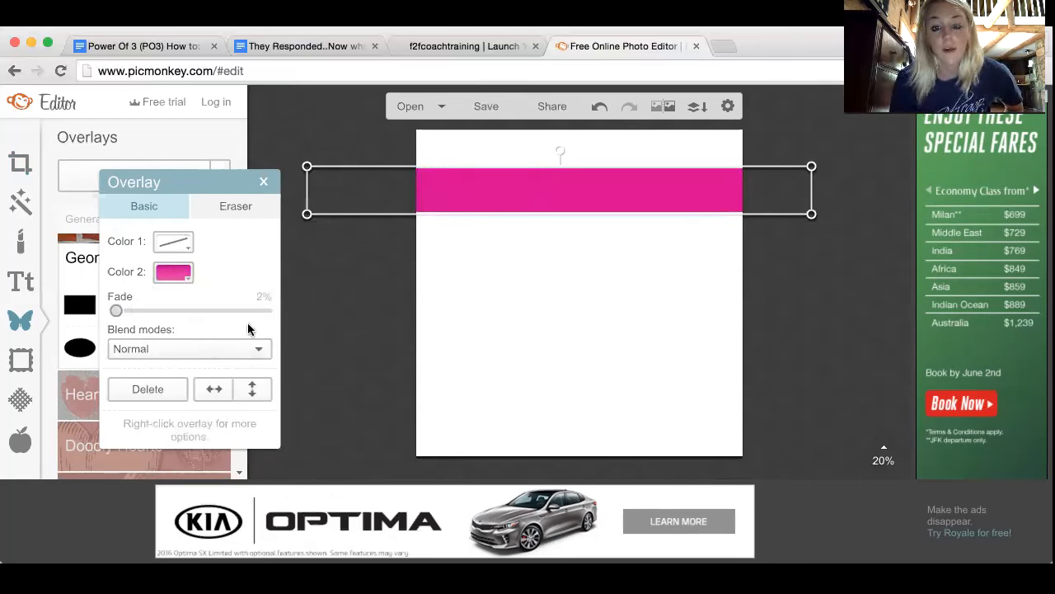
- Set the band's fade to 2% and recolor it a muted teal
{"action": "mouse_move", "coordinate": [119, 310]}
{"action": "left_mouse_down"}
{"action": "mouse_move", "coordinate": [226, 310]}
{"action": "mouse_move", "coordinate": [122, 310]}
{"action": "mouse_move", "coordinate": [205, 316]}
{"action": "mouse_move", "coordinate": [118, 321]}
{"action": "left_mouse_up"}
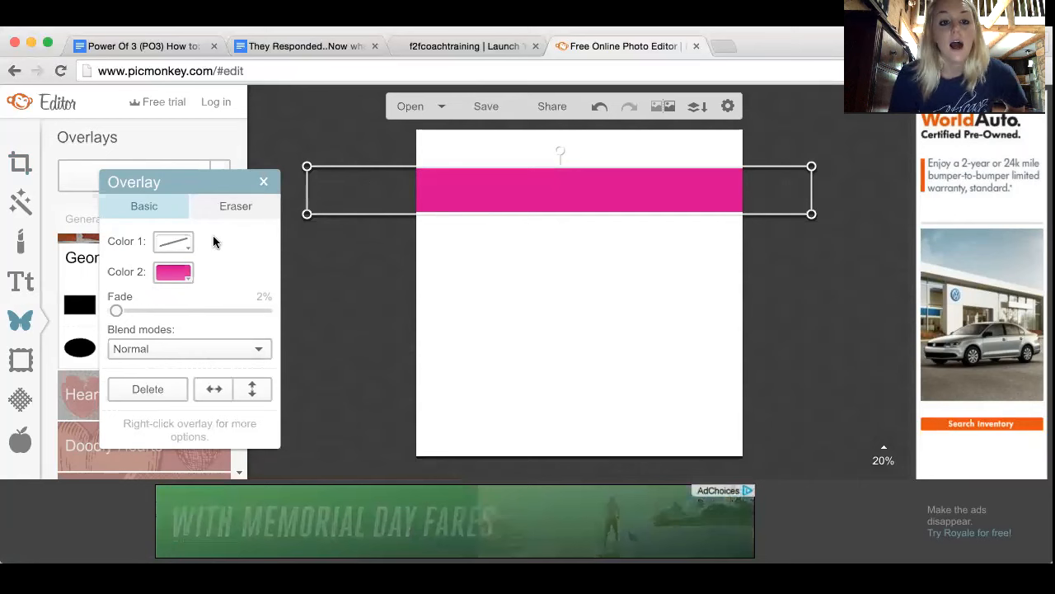
{"action": "left_click", "coordinate": [191, 272]}
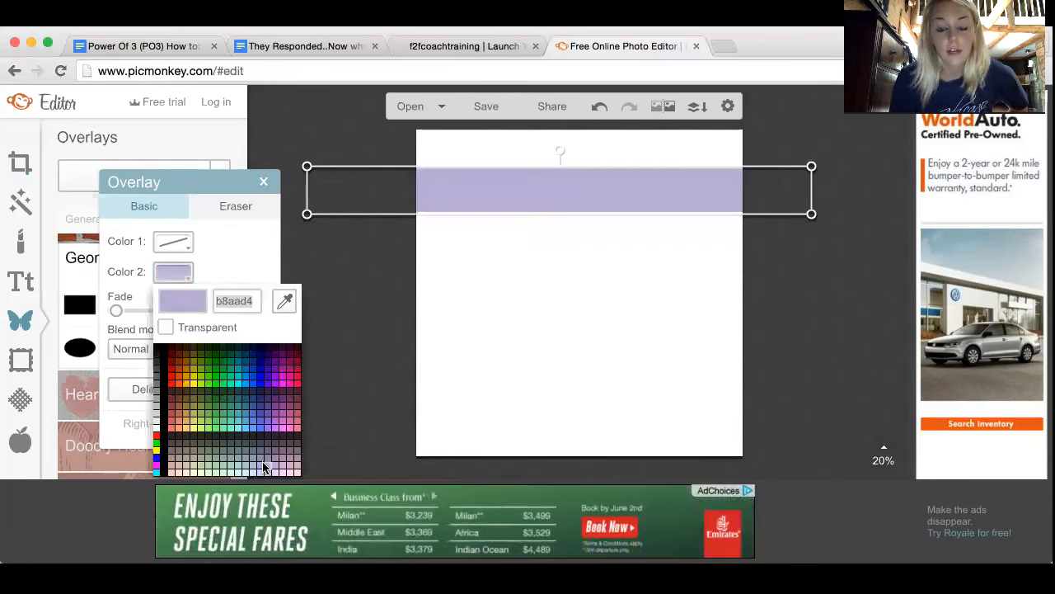
{"action": "left_click", "coordinate": [230, 465]}
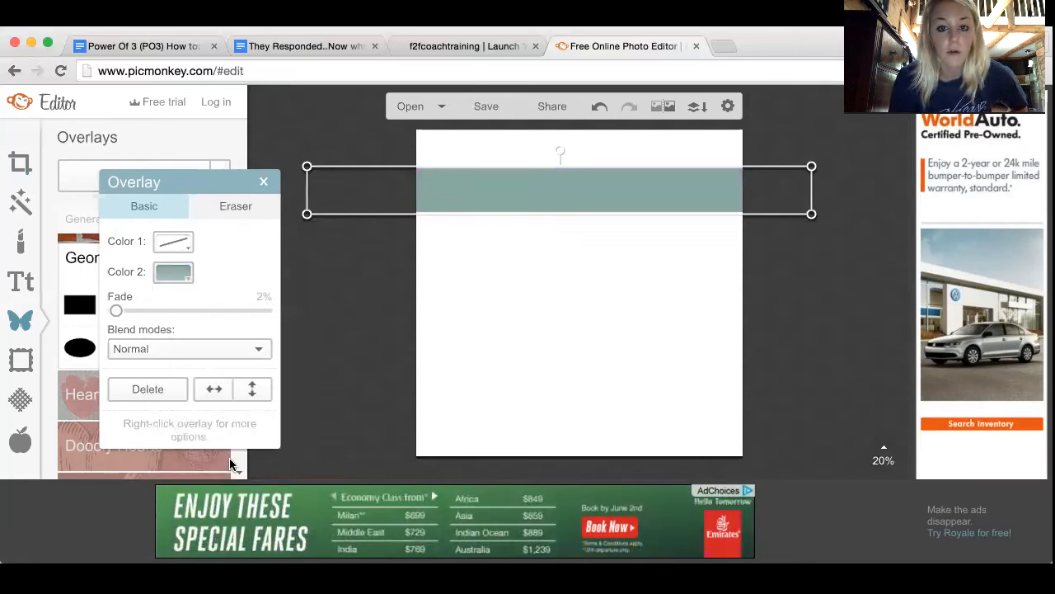
{"action": "left_click", "coordinate": [488, 347]}
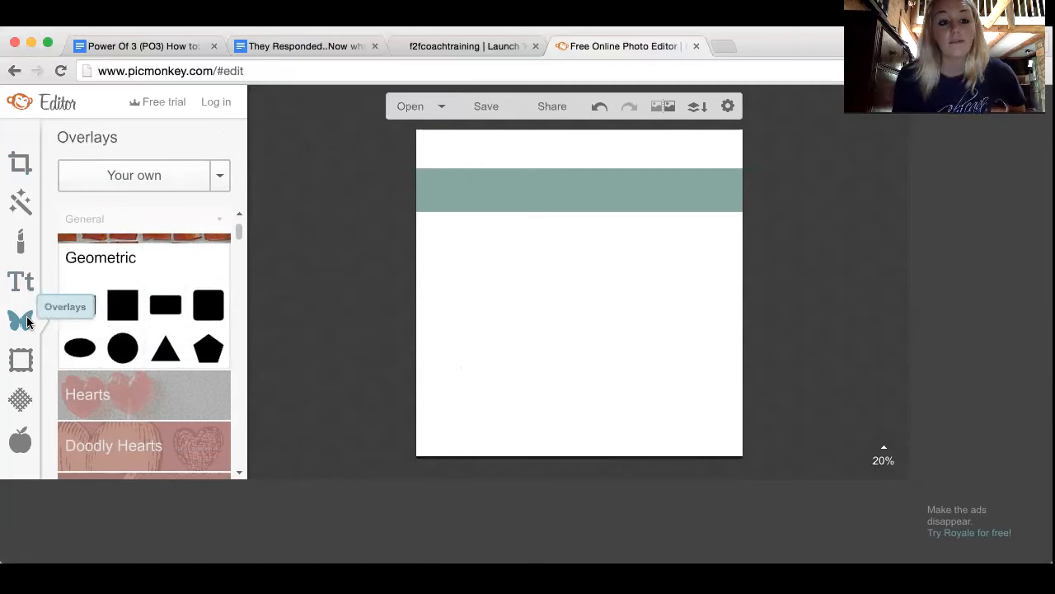
- Add the photo 68.jpg from the Downloads folder as your own overlay
{"action": "left_click", "coordinate": [138, 176]}
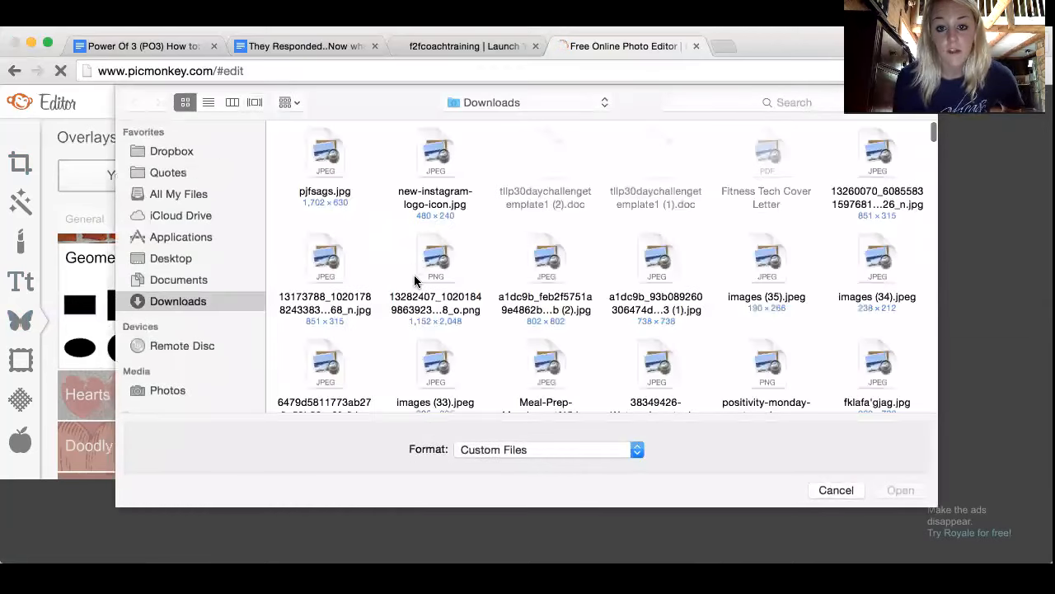
{"action": "scroll", "coordinate": [416, 281], "scroll_direction": "down", "scroll_amount": 10}
{"action": "scroll", "coordinate": [415, 281], "scroll_direction": "down", "scroll_amount": 10}
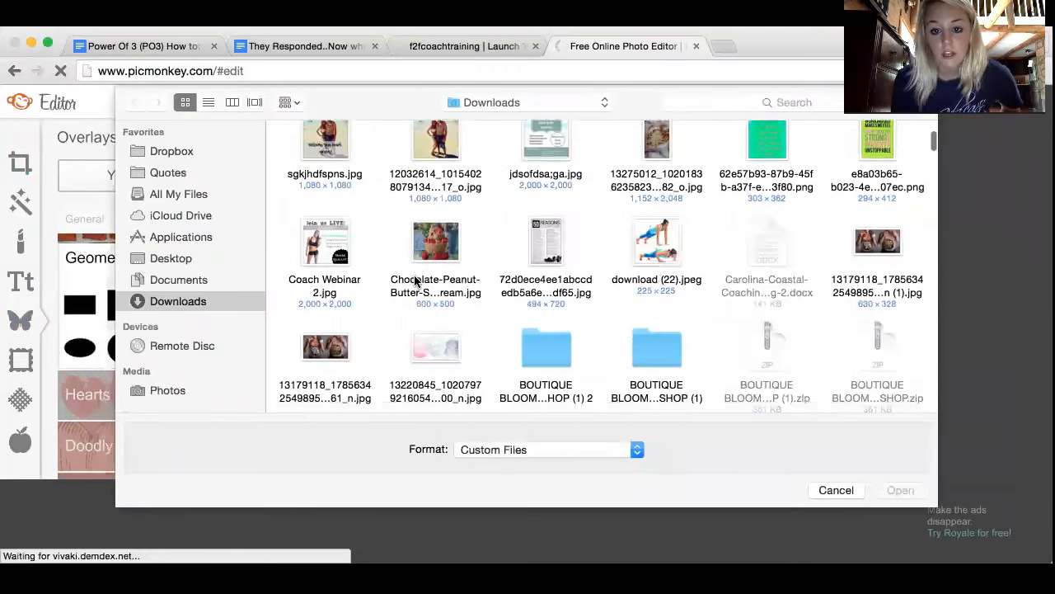
{"action": "scroll", "coordinate": [415, 281], "scroll_direction": "down", "scroll_amount": 10}
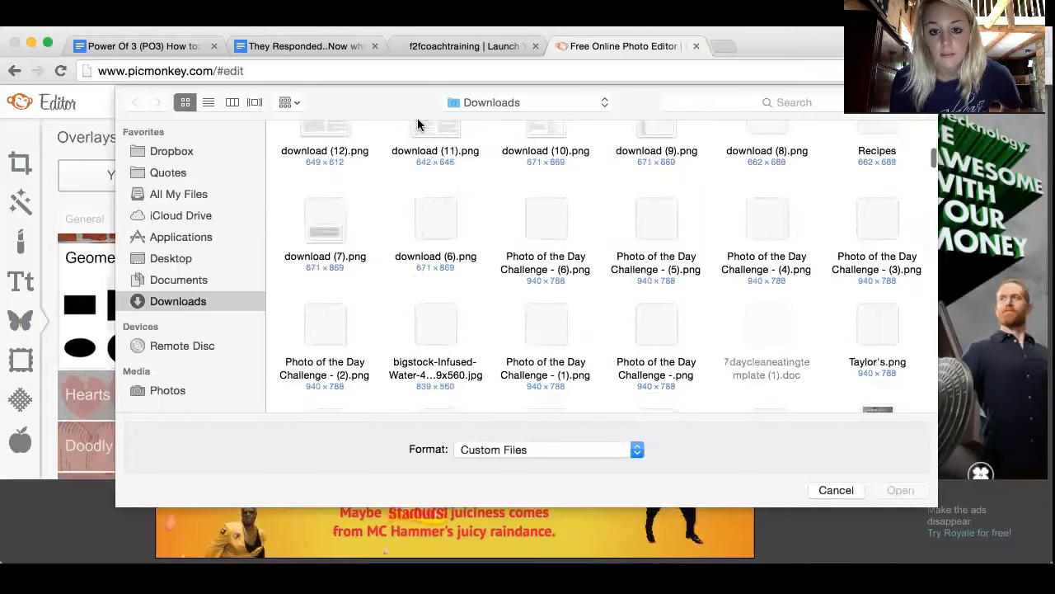
{"action": "scroll", "coordinate": [485, 263], "scroll_direction": "down", "scroll_amount": 4}
{"action": "scroll", "coordinate": [485, 268], "scroll_direction": "down", "scroll_amount": 10}
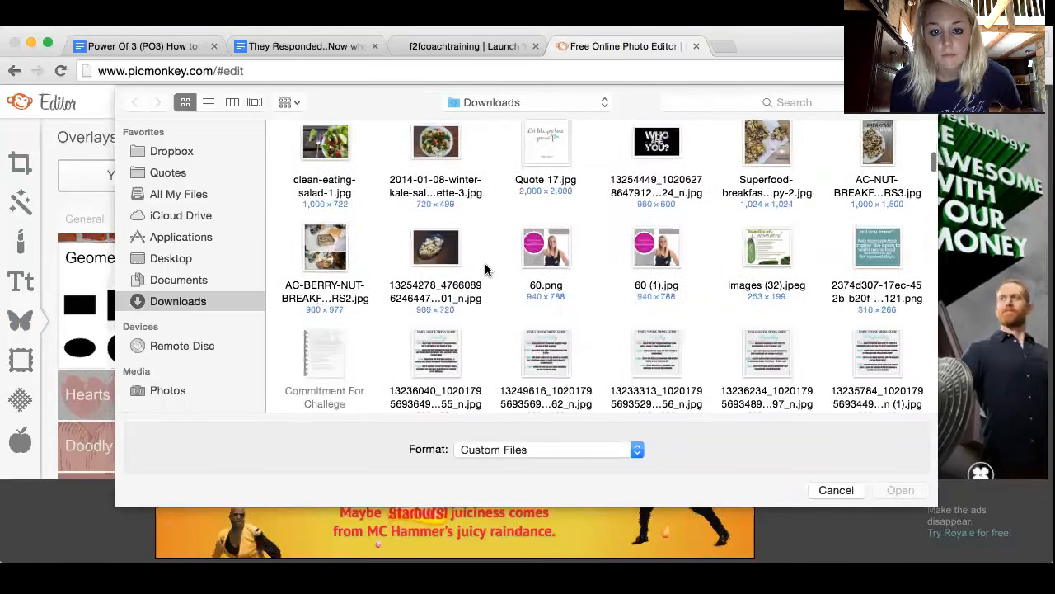
{"action": "scroll", "coordinate": [485, 269], "scroll_direction": "down", "scroll_amount": 4}
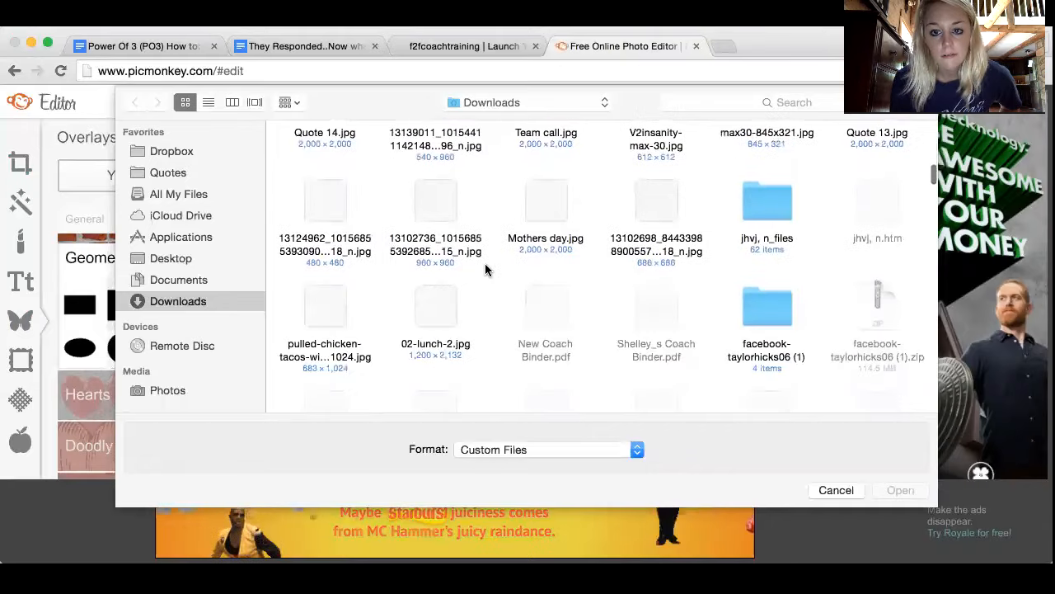
{"action": "scroll", "coordinate": [484, 268], "scroll_direction": "down", "scroll_amount": 4}
{"action": "scroll", "coordinate": [485, 269], "scroll_direction": "down", "scroll_amount": 2}
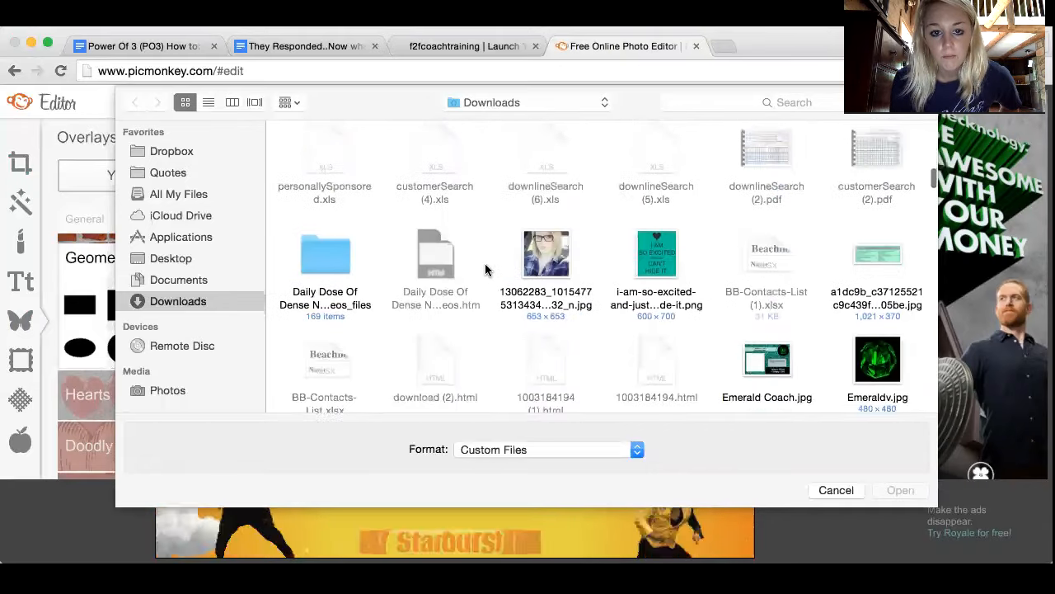
{"action": "scroll", "coordinate": [485, 270], "scroll_direction": "down", "scroll_amount": 2}
{"action": "scroll", "coordinate": [485, 268], "scroll_direction": "down", "scroll_amount": 4}
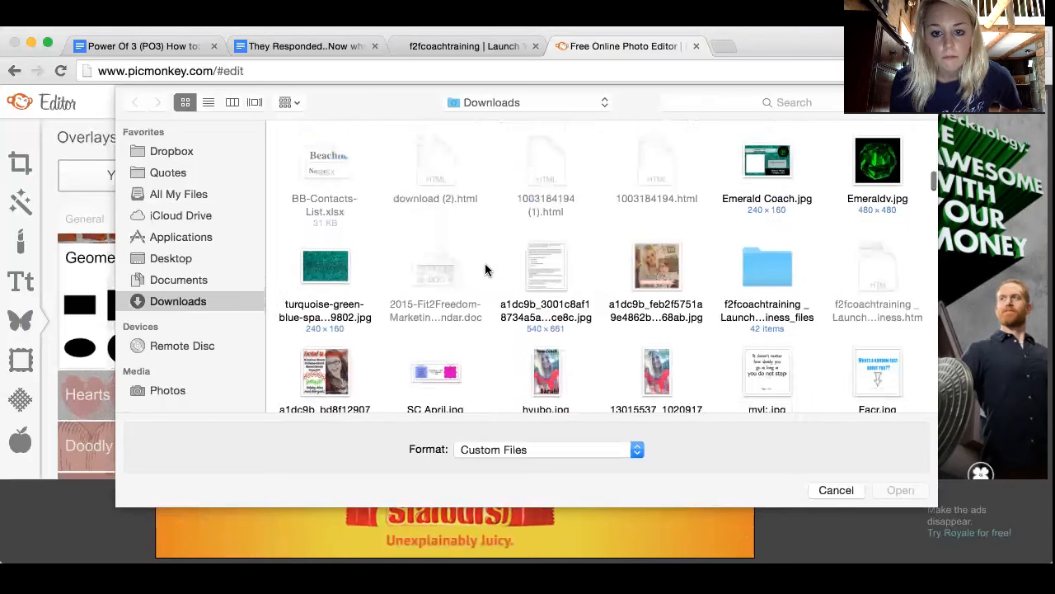
{"action": "scroll", "coordinate": [485, 269], "scroll_direction": "down", "scroll_amount": 5}
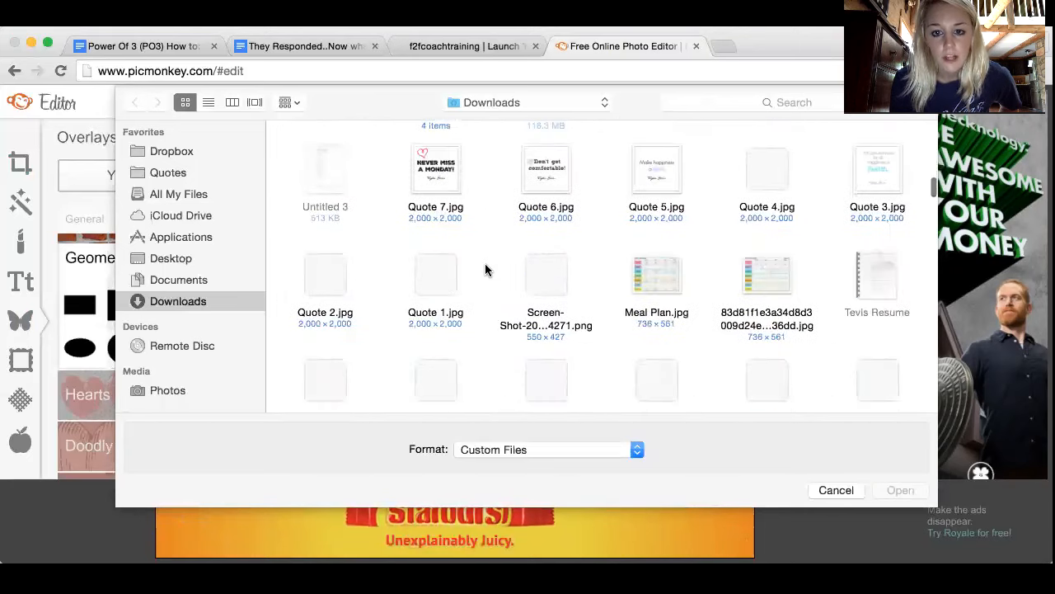
{"action": "scroll", "coordinate": [485, 269], "scroll_direction": "down", "scroll_amount": 5}
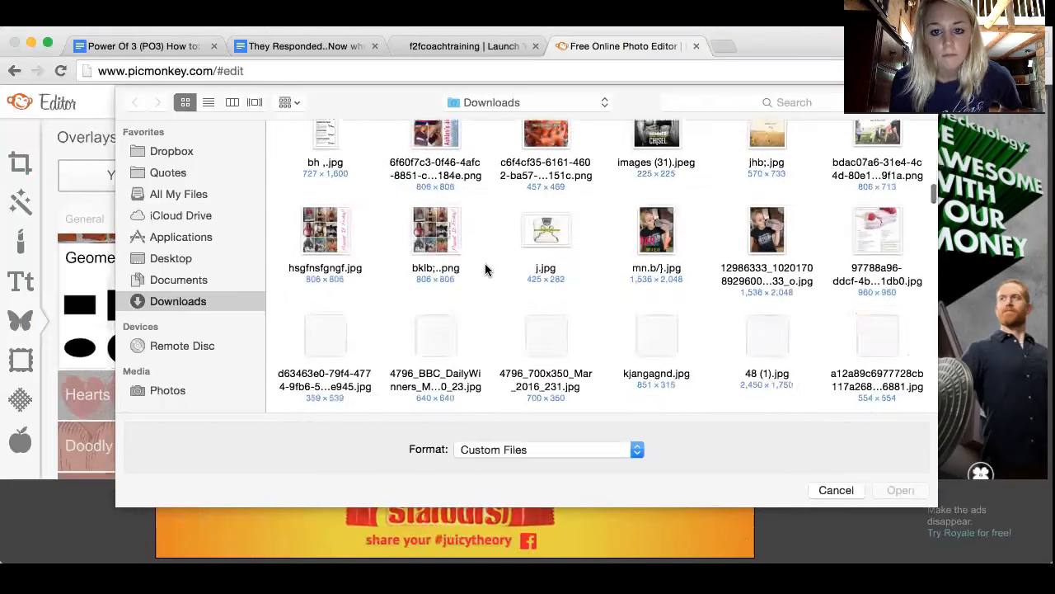
{"action": "scroll", "coordinate": [484, 268], "scroll_direction": "down", "scroll_amount": 4}
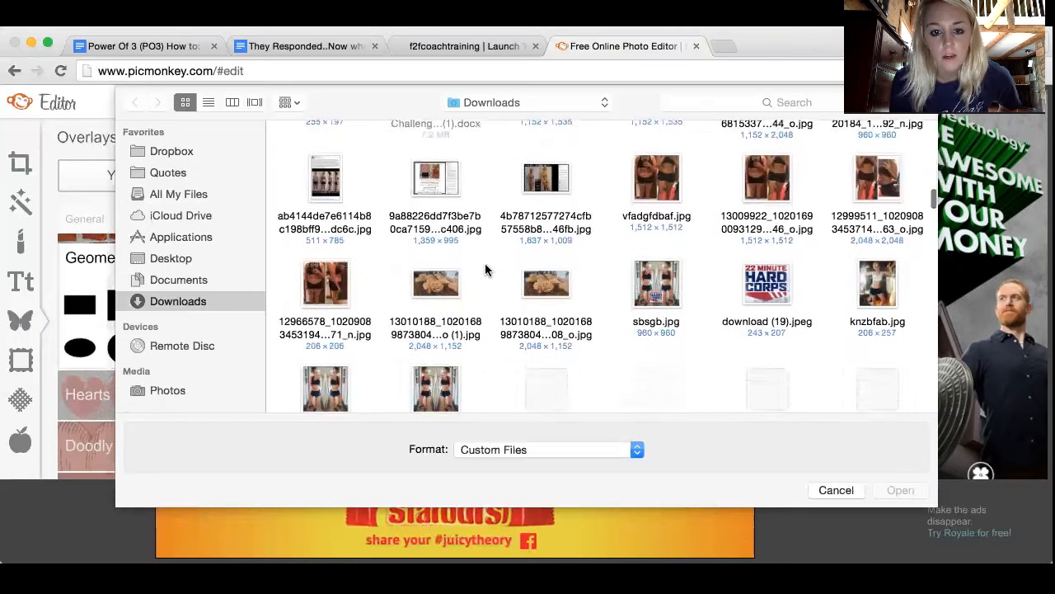
{"action": "scroll", "coordinate": [488, 271], "scroll_direction": "up", "scroll_amount": 1}
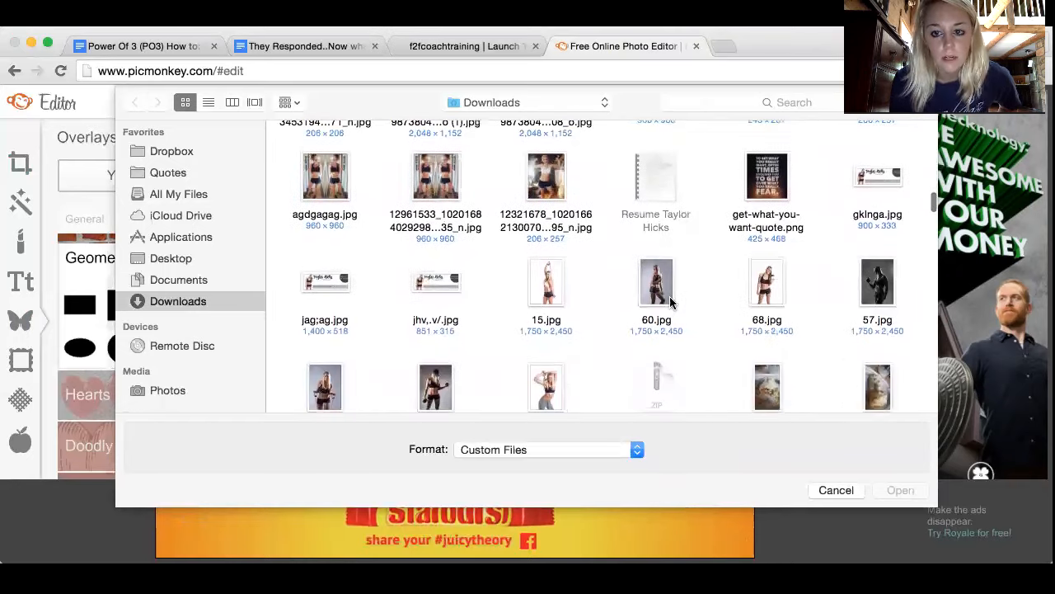
{"action": "double_click", "coordinate": [750, 286]}
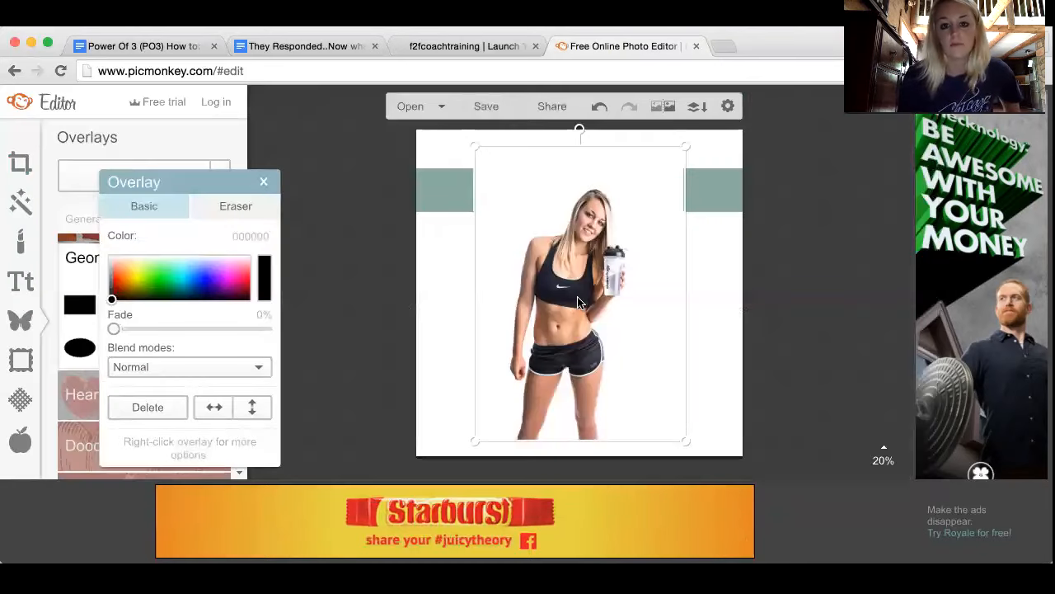
- Shrink the photo overlay slightly and move it to the canvas's upper left, overlapping the teal band
{"action": "left_click_drag", "start_coordinate": [685, 147], "coordinate": [662, 179]}
{"action": "left_click_drag", "start_coordinate": [603, 242], "coordinate": [522, 284]}
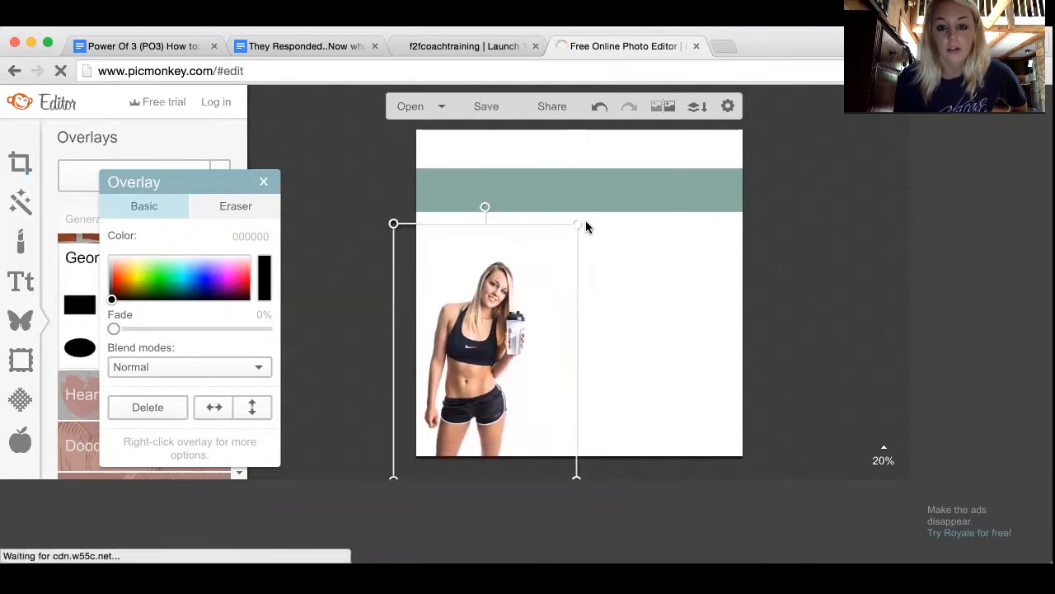
{"action": "left_click_drag", "start_coordinate": [554, 248], "coordinate": [568, 152]}
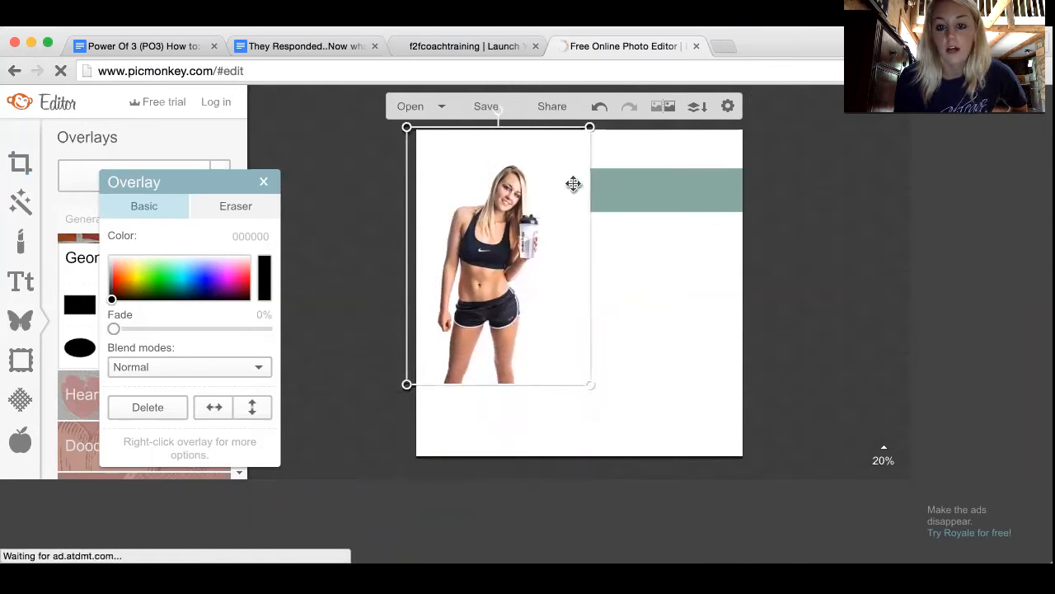
- Move the photo overlay down below the teal band so its lower part runs off the canvas's lower edge
{"action": "left_click_drag", "start_coordinate": [553, 174], "coordinate": [565, 266]}
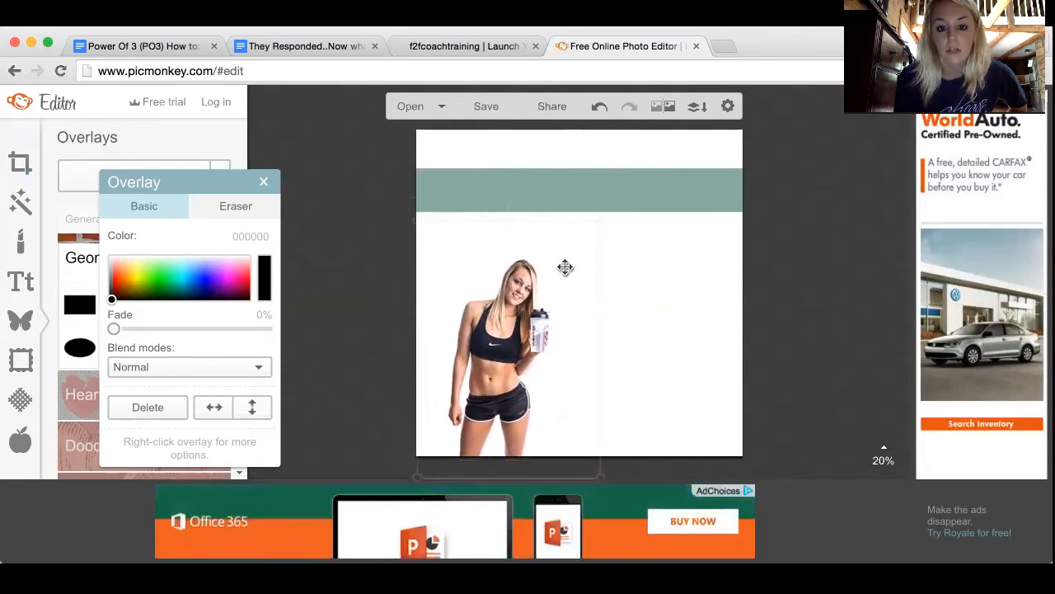
{"action": "left_click", "coordinate": [622, 263]}
{"action": "left_click", "coordinate": [519, 301]}
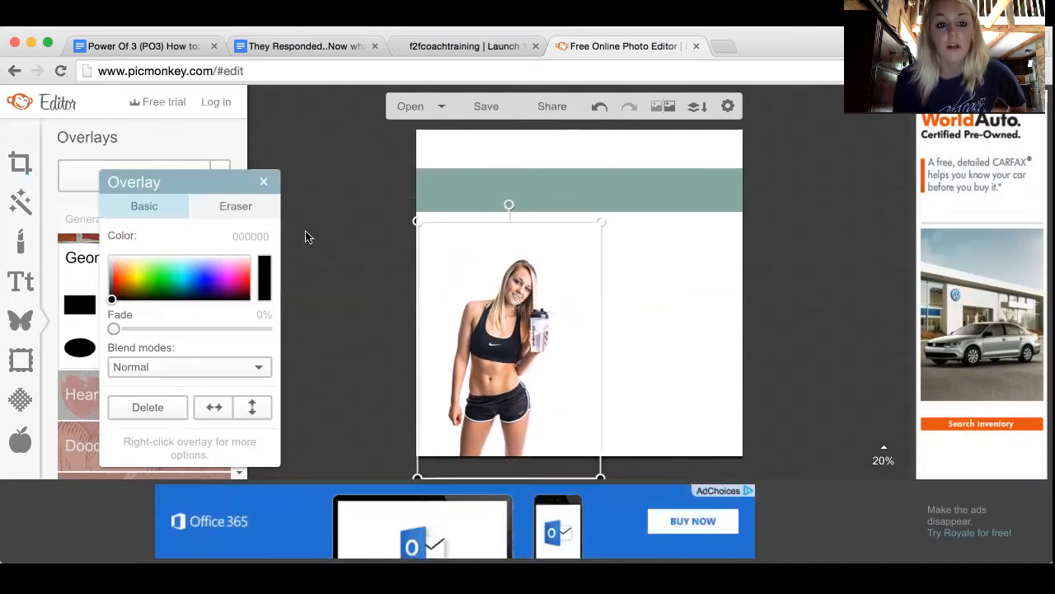
- Try erasing the area around the woman's head with a size 98 eraser, and paint the erased part back
{"action": "left_click", "coordinate": [206, 216]}
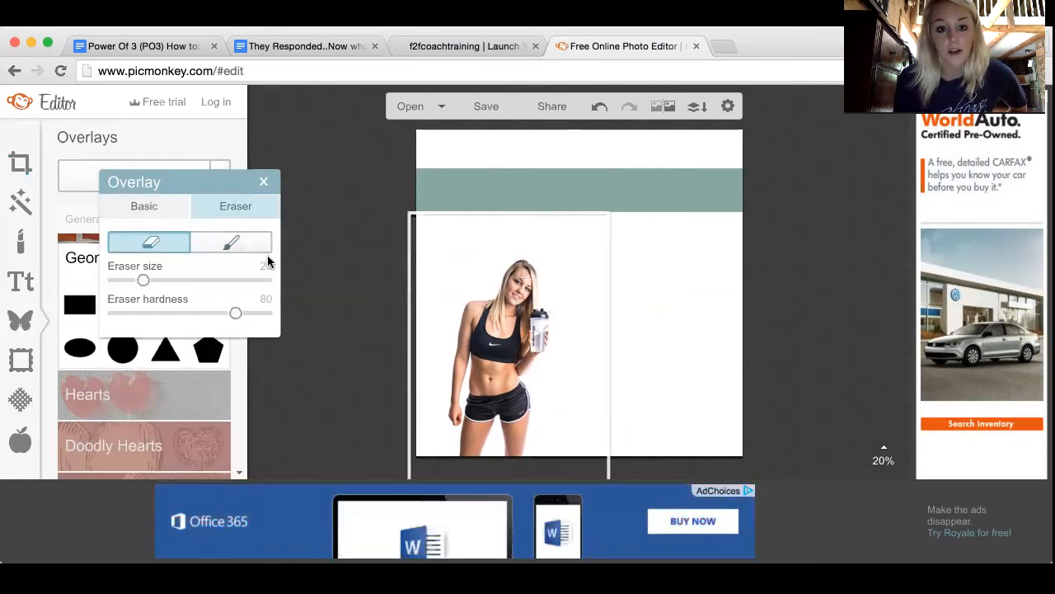
{"action": "left_click_drag", "start_coordinate": [206, 286], "coordinate": [264, 284]}
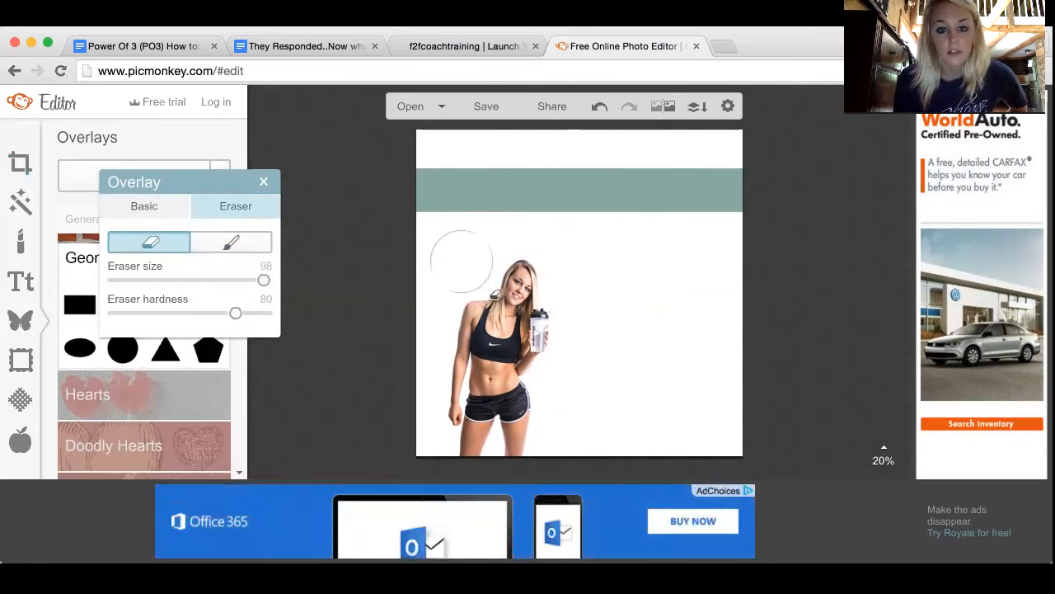
{"action": "mouse_move", "coordinate": [458, 262]}
{"action": "left_mouse_down"}
{"action": "mouse_move", "coordinate": [465, 245]}
{"action": "mouse_move", "coordinate": [534, 235]}
{"action": "left_mouse_up"}
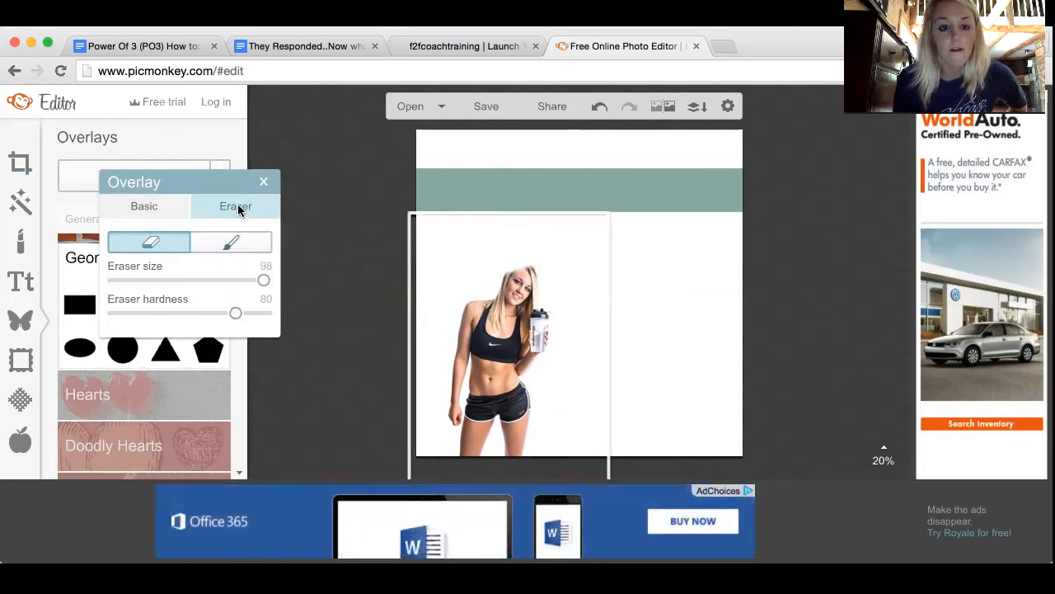
{"action": "left_click", "coordinate": [229, 241]}
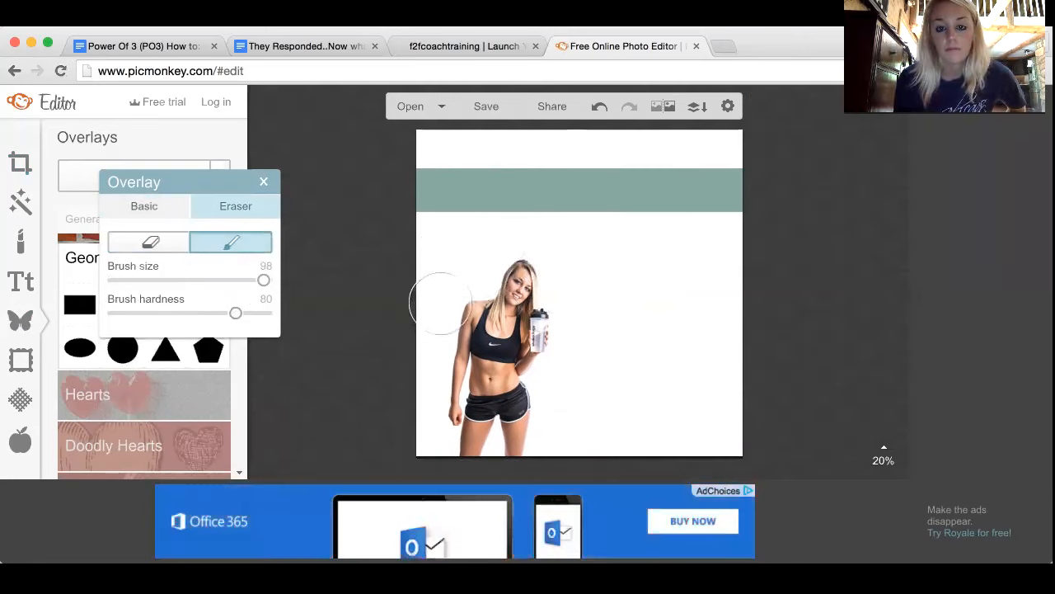
{"action": "left_click", "coordinate": [325, 246]}
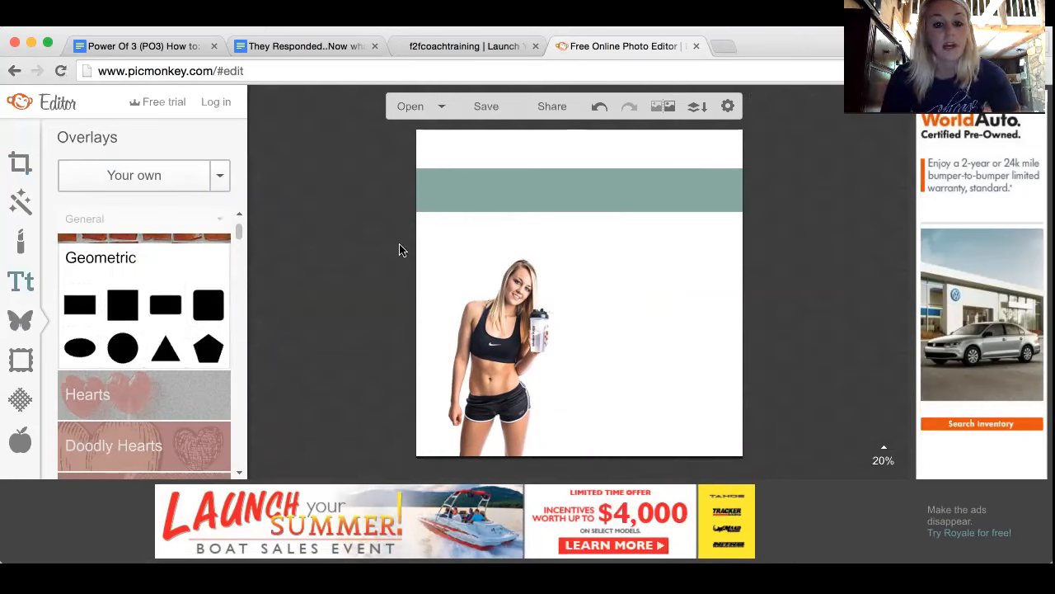
- Add a text box to the canvas reading "Bikini Bootcamp"
{"action": "left_click", "coordinate": [21, 281]}
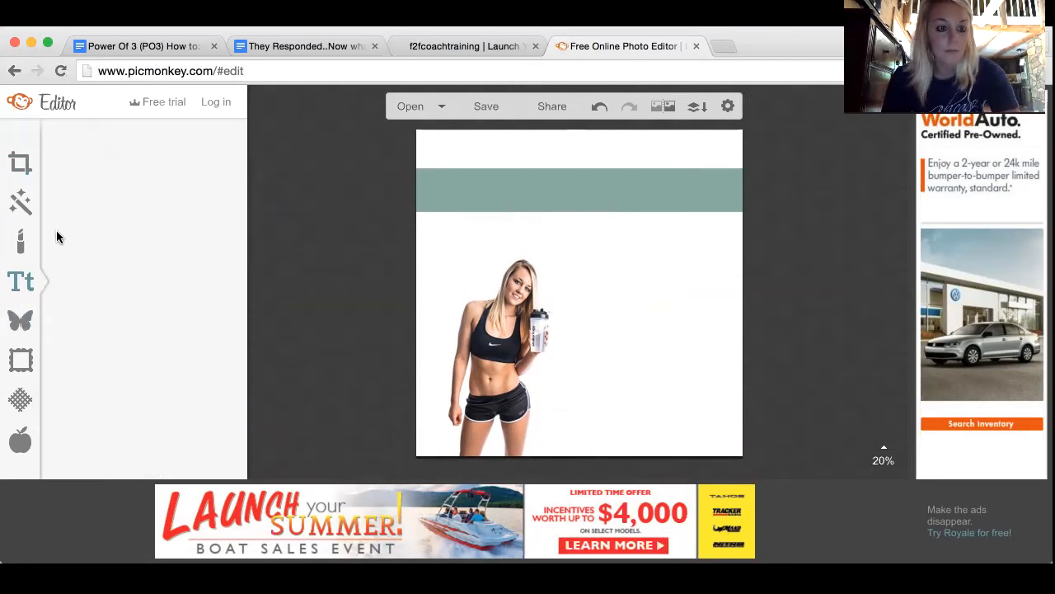
{"action": "left_click", "coordinate": [138, 176]}
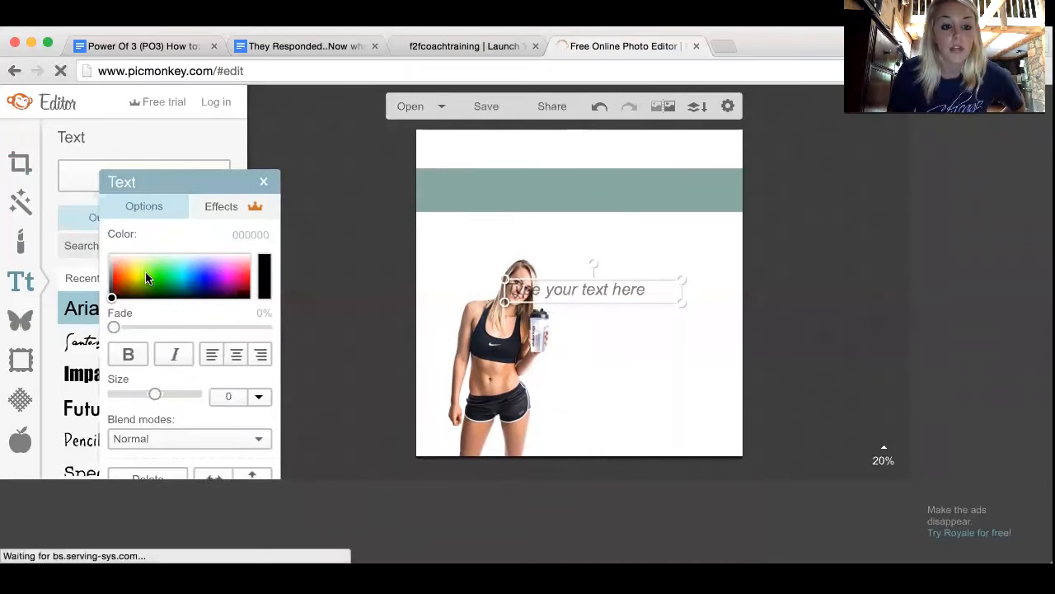
{"action": "left_click", "coordinate": [552, 292]}
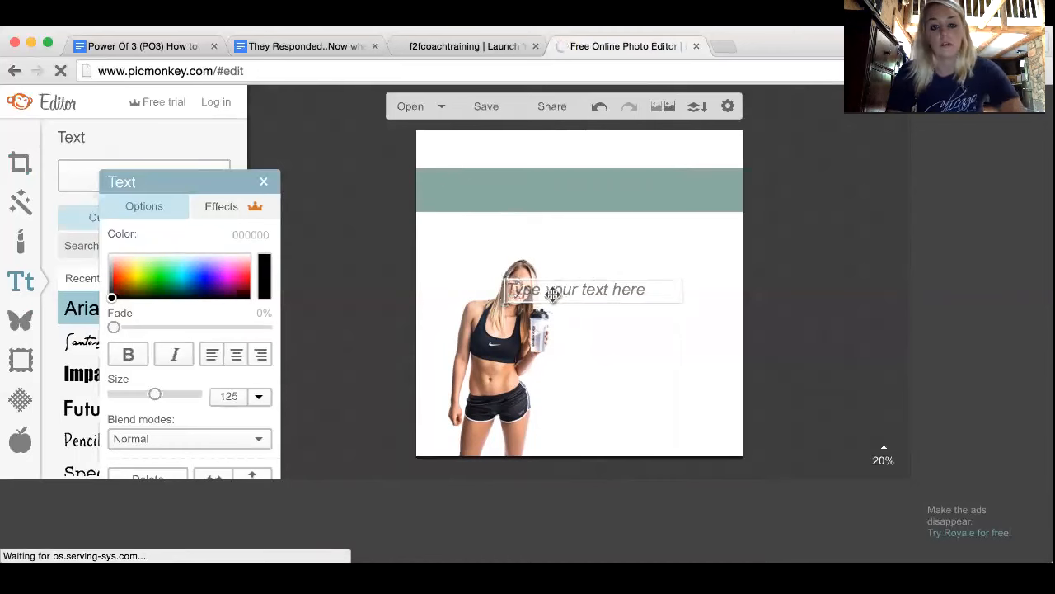
{"action": "type", "text": "Bikini "}
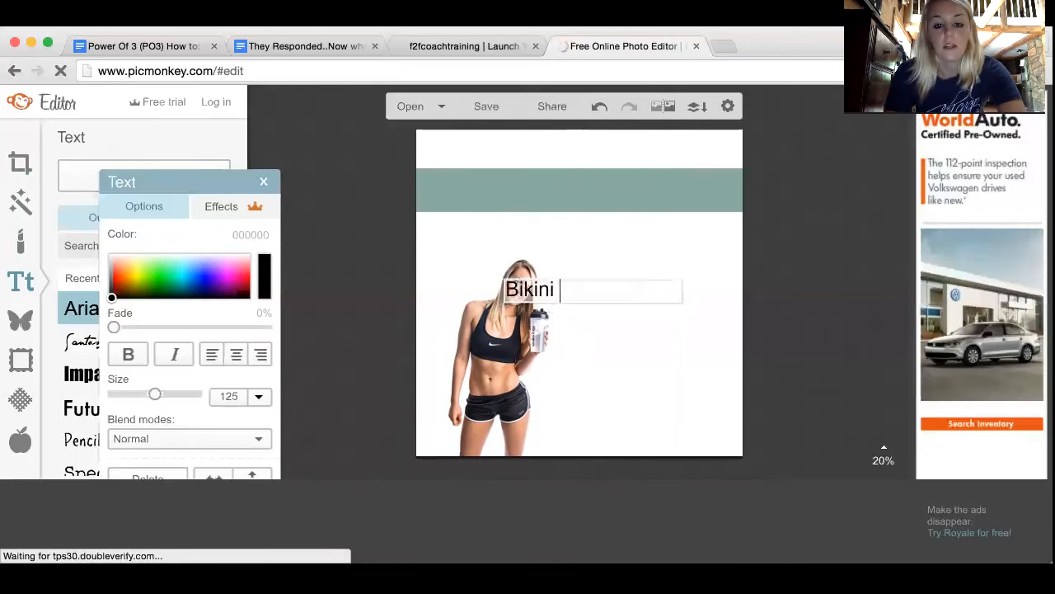
{"action": "type", "text": "Bootcamp"}
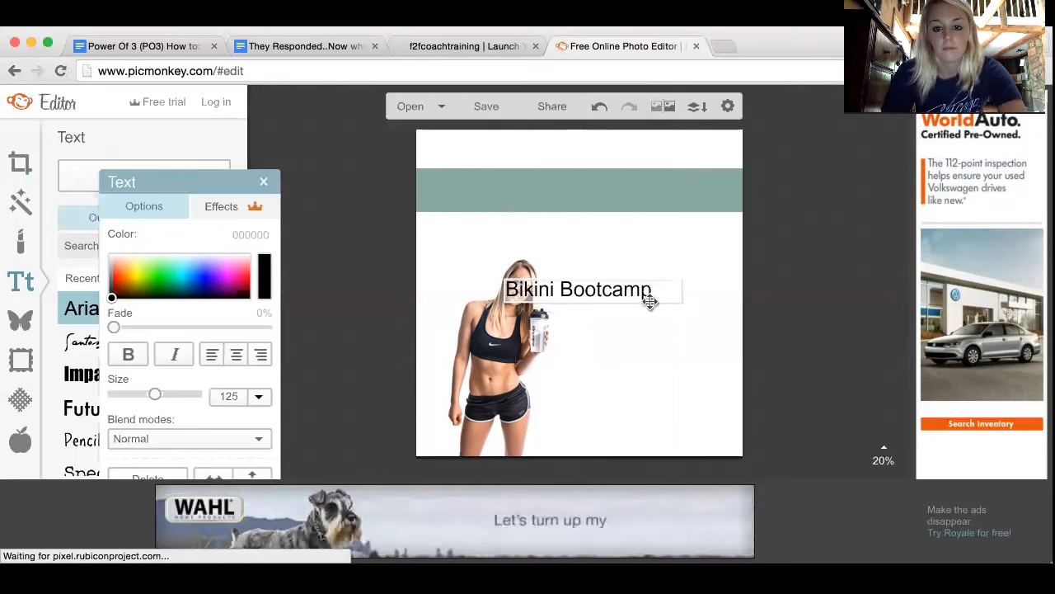
- Select the whole "Bikini Bootcamp" text and move the text options aside to uncover the font list
{"action": "left_click_drag", "start_coordinate": [652, 290], "coordinate": [466, 269]}
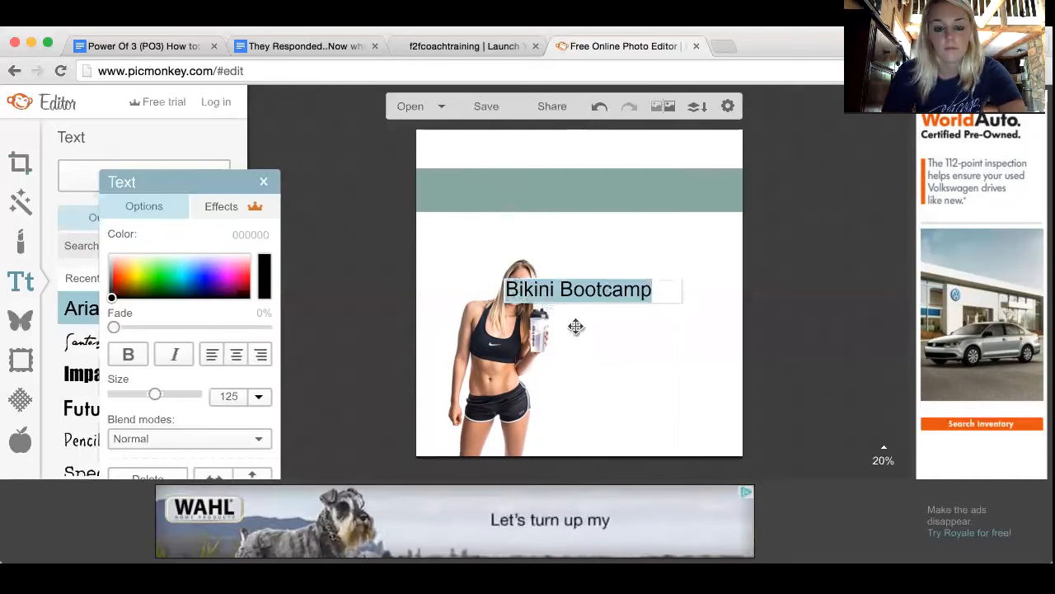
{"action": "left_click_drag", "start_coordinate": [177, 187], "coordinate": [336, 205]}
{"action": "left_click_drag", "start_coordinate": [241, 290], "coordinate": [245, 322]}
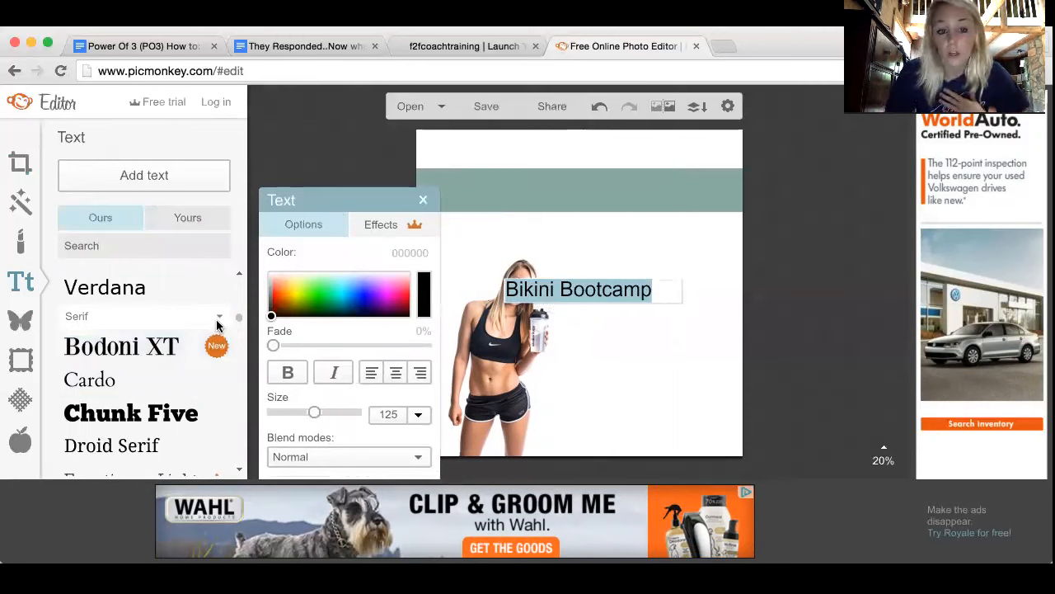
- Try the Nexa Rust and Sketch Block fonts on the "Bikini Bootcamp" text
{"action": "left_click_drag", "start_coordinate": [238, 319], "coordinate": [238, 374]}
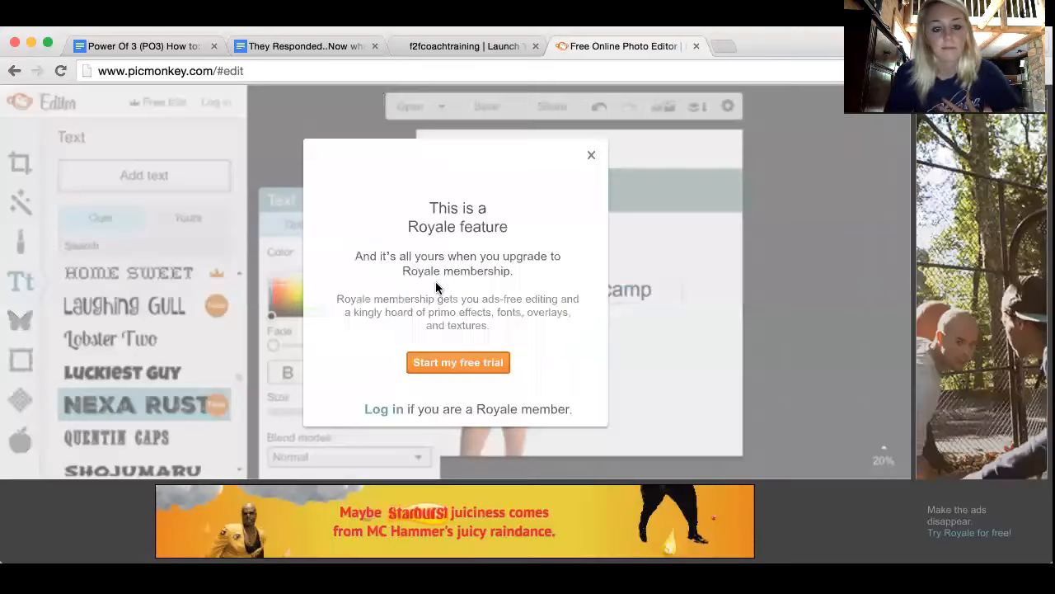
{"action": "left_click", "coordinate": [262, 315]}
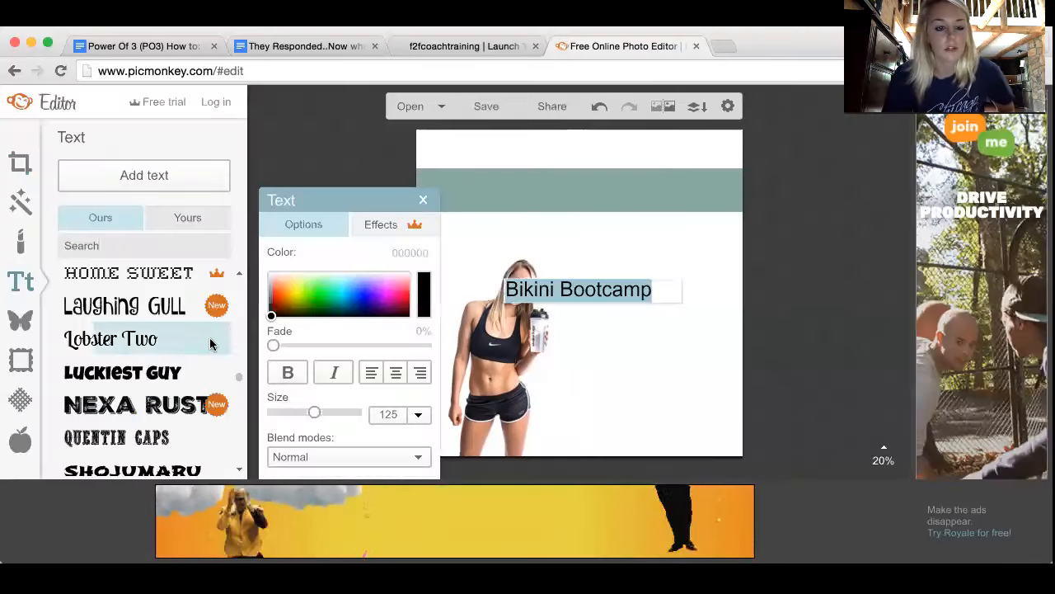
{"action": "left_click_drag", "start_coordinate": [238, 378], "coordinate": [239, 383]}
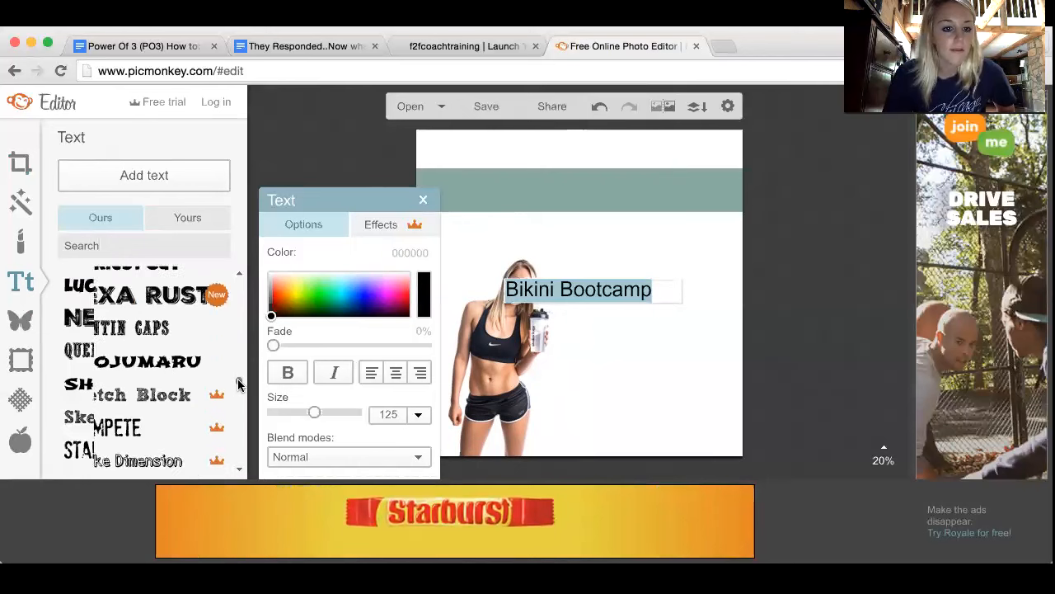
{"action": "left_click", "coordinate": [183, 397]}
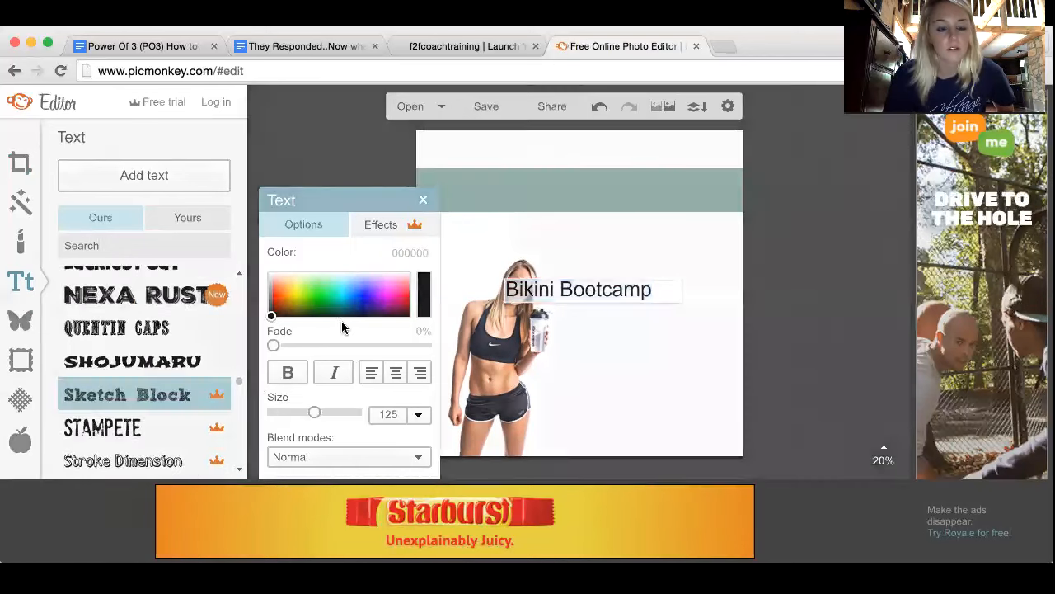
{"action": "left_click", "coordinate": [591, 155]}
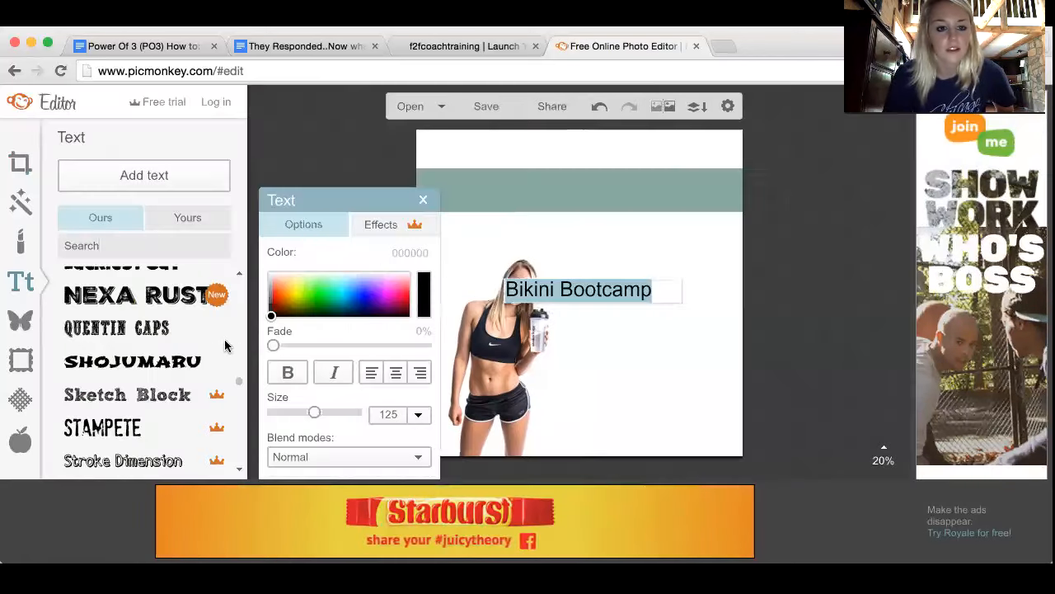
- Set the "Bikini Bootcamp" text in the Black Jack font and color it white (ffffff)
{"action": "left_click_drag", "start_coordinate": [239, 380], "coordinate": [247, 396]}
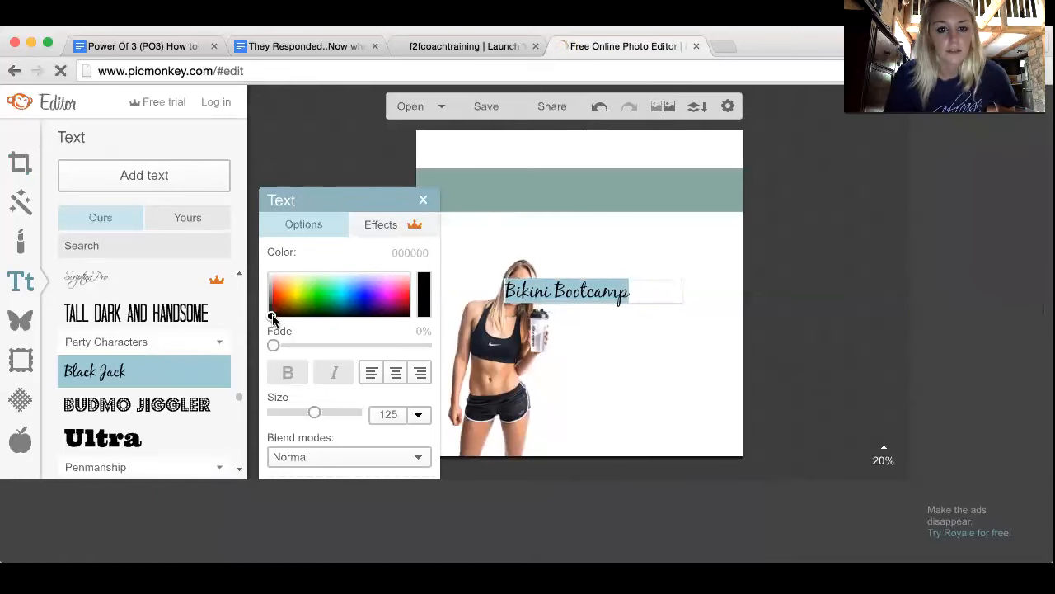
{"action": "left_click_drag", "start_coordinate": [273, 283], "coordinate": [260, 274]}
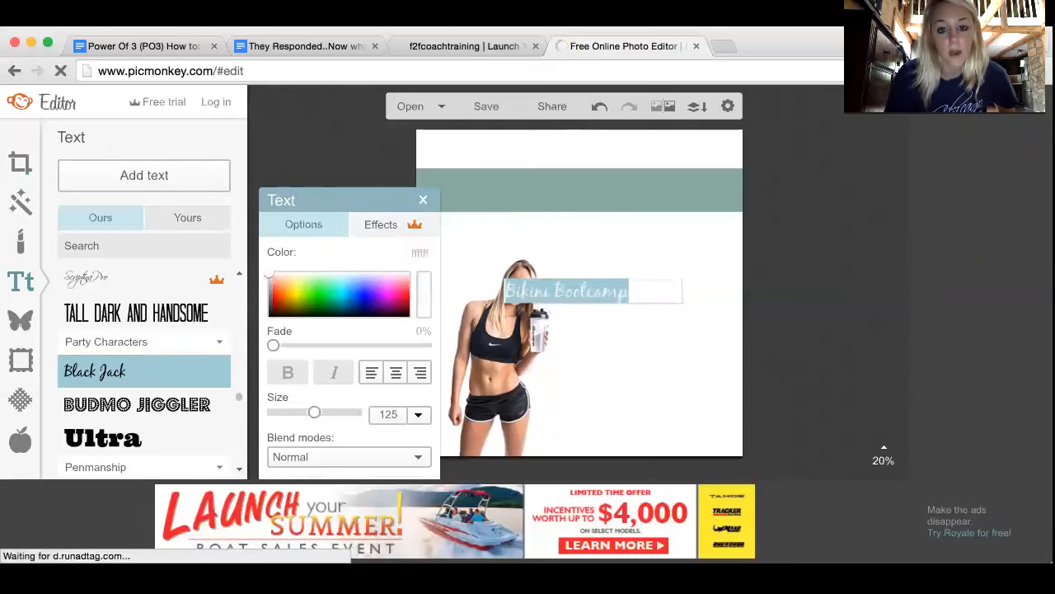
{"action": "left_click", "coordinate": [692, 351]}
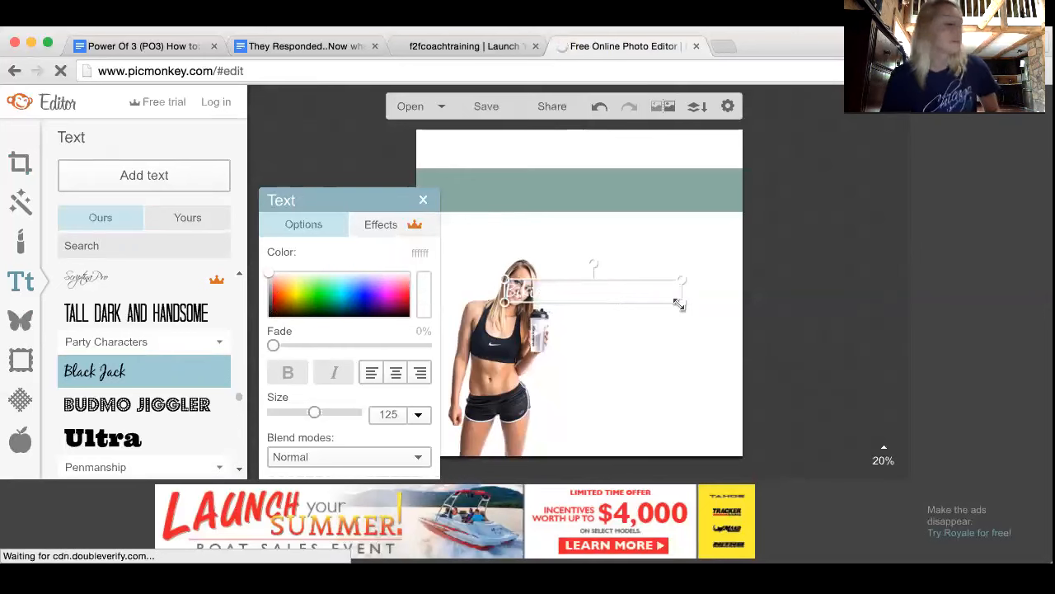
- Enlarge the "Bikini Bootcamp" text to about size 219 and place it on the teal band
{"action": "left_click_drag", "start_coordinate": [682, 313], "coordinate": [810, 472]}
{"action": "left_click_drag", "start_coordinate": [709, 315], "coordinate": [626, 206]}
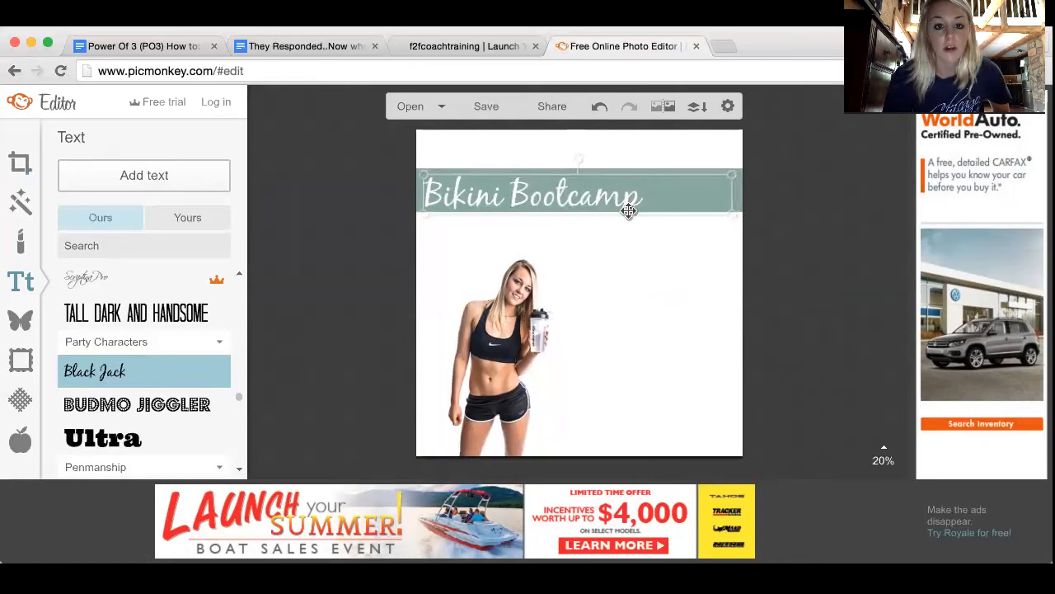
{"action": "left_click", "coordinate": [658, 271]}
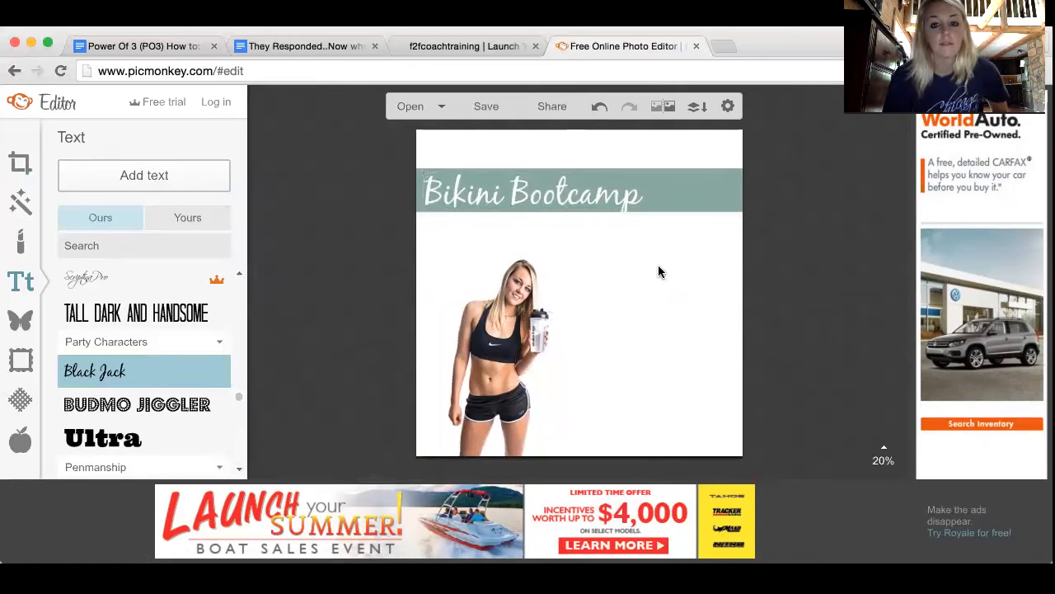
{"action": "left_click", "coordinate": [602, 198]}
{"action": "left_click", "coordinate": [622, 246]}
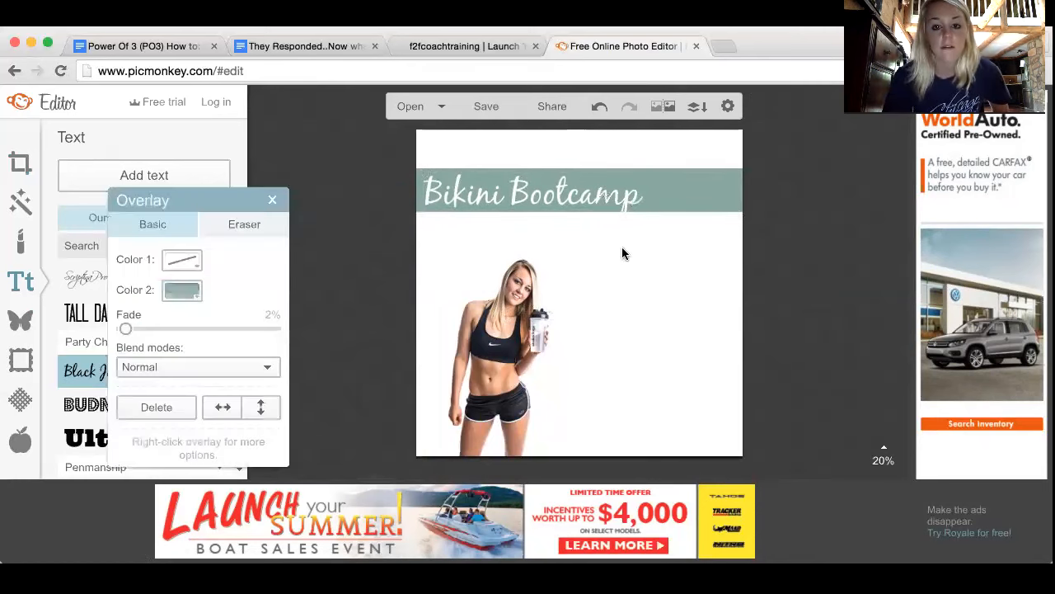
{"action": "left_click", "coordinate": [594, 207]}
{"action": "left_click", "coordinate": [605, 236]}
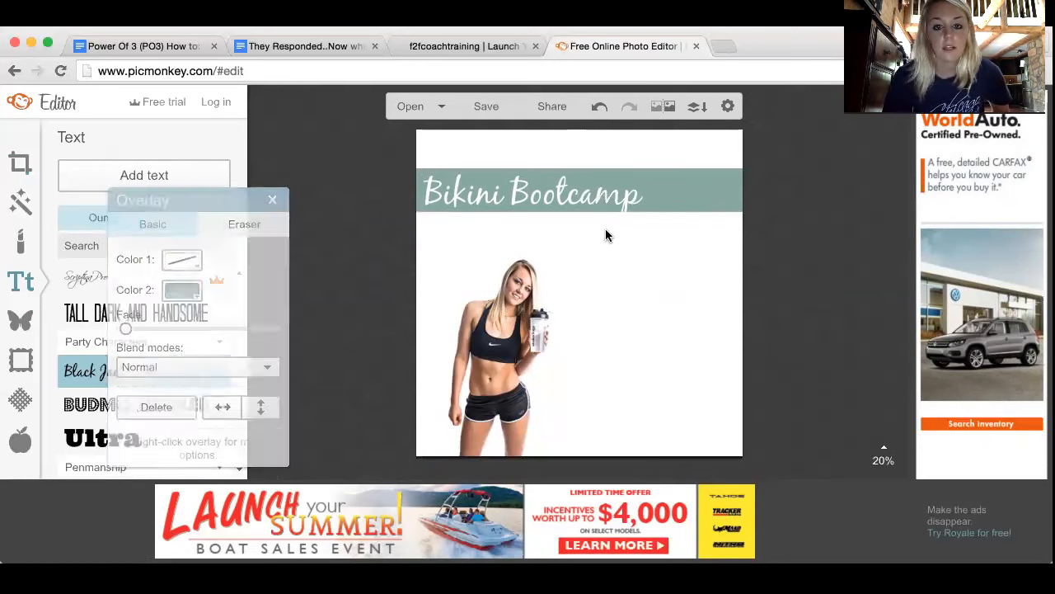
{"action": "left_click", "coordinate": [539, 197]}
{"action": "left_click_drag", "start_coordinate": [571, 196], "coordinate": [571, 196]}
{"action": "double_click", "coordinate": [570, 195]}
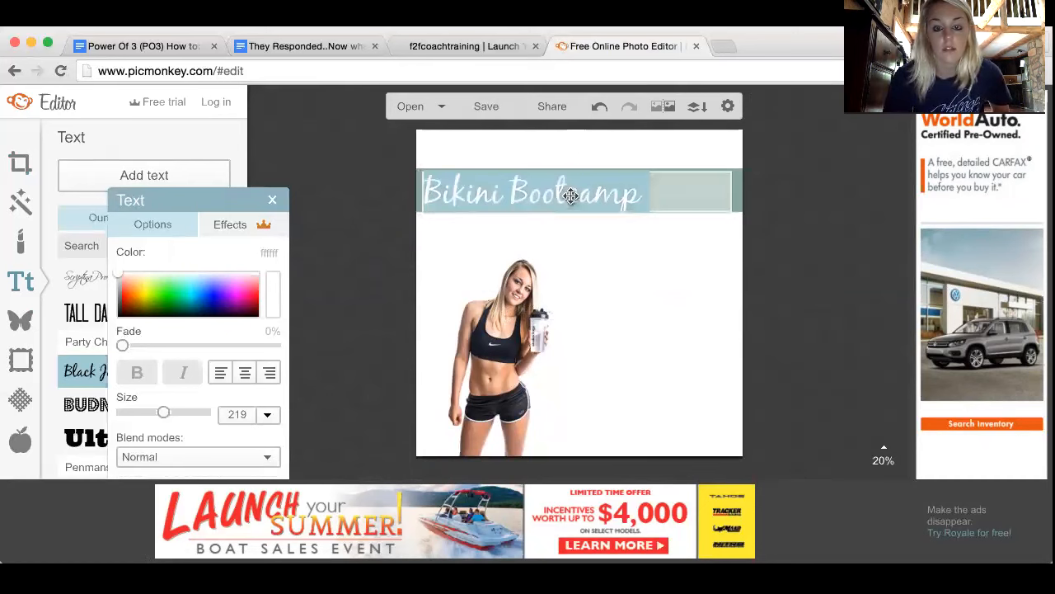
{"action": "left_click", "coordinate": [648, 283]}
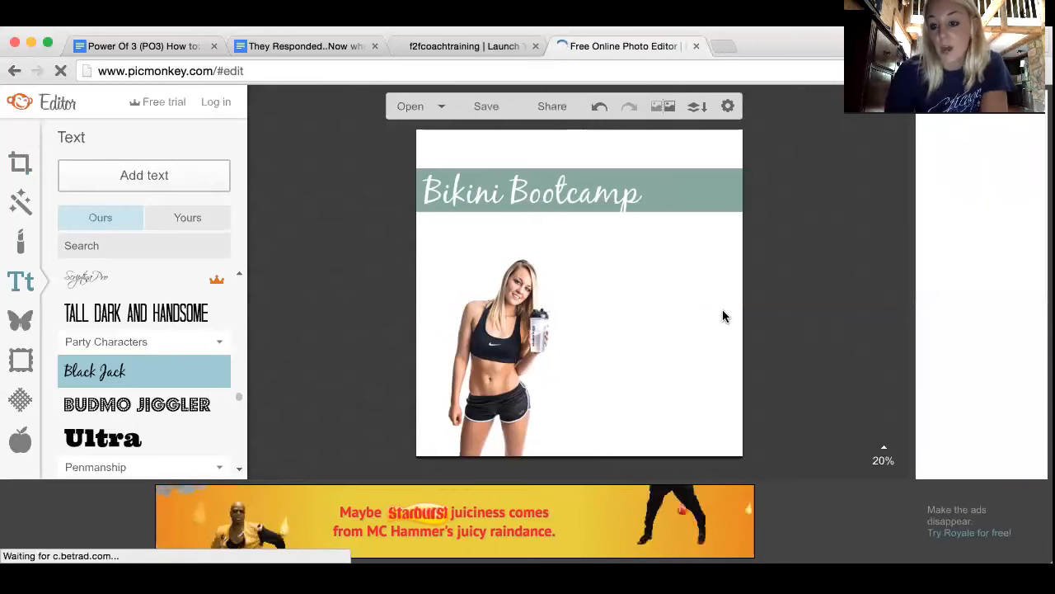
- Add a solid circle from the Geometric overlays to the canvas
{"action": "left_click", "coordinate": [20, 320]}
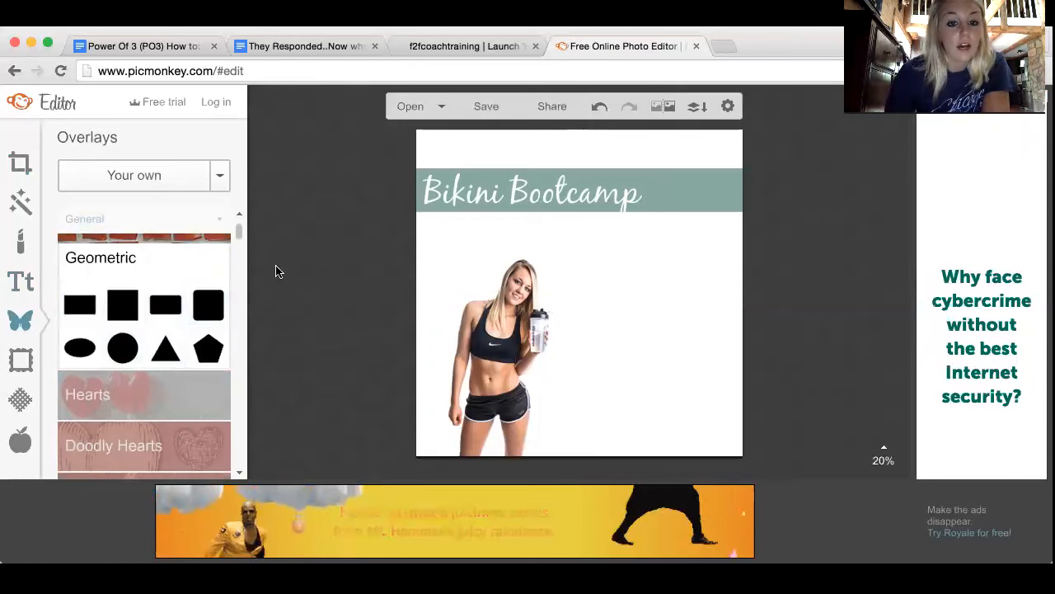
{"action": "left_click", "coordinate": [121, 347]}
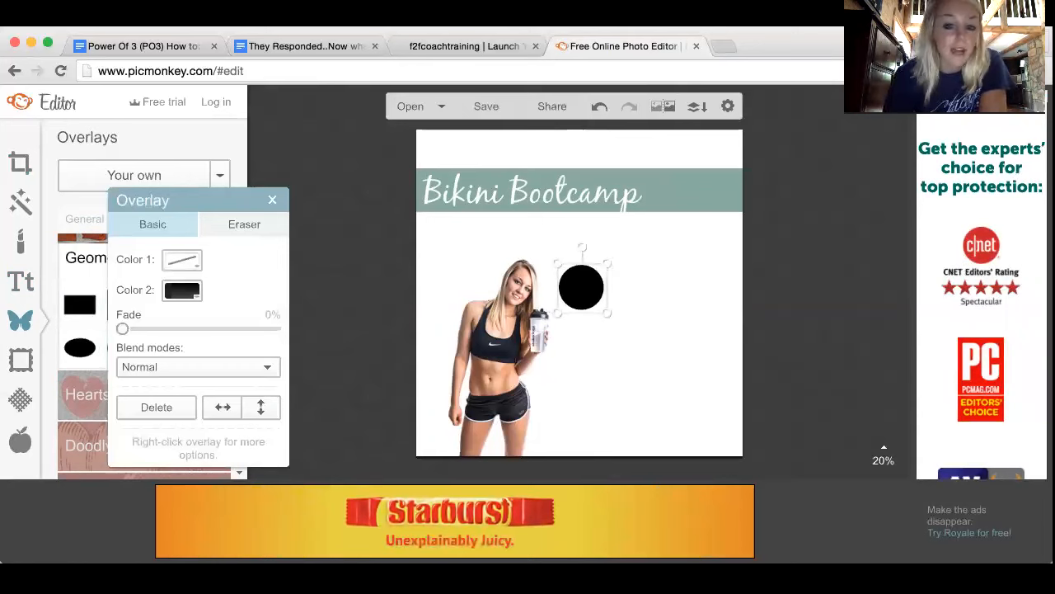
{"action": "right_click", "coordinate": [607, 265]}
{"action": "left_click", "coordinate": [572, 283]}
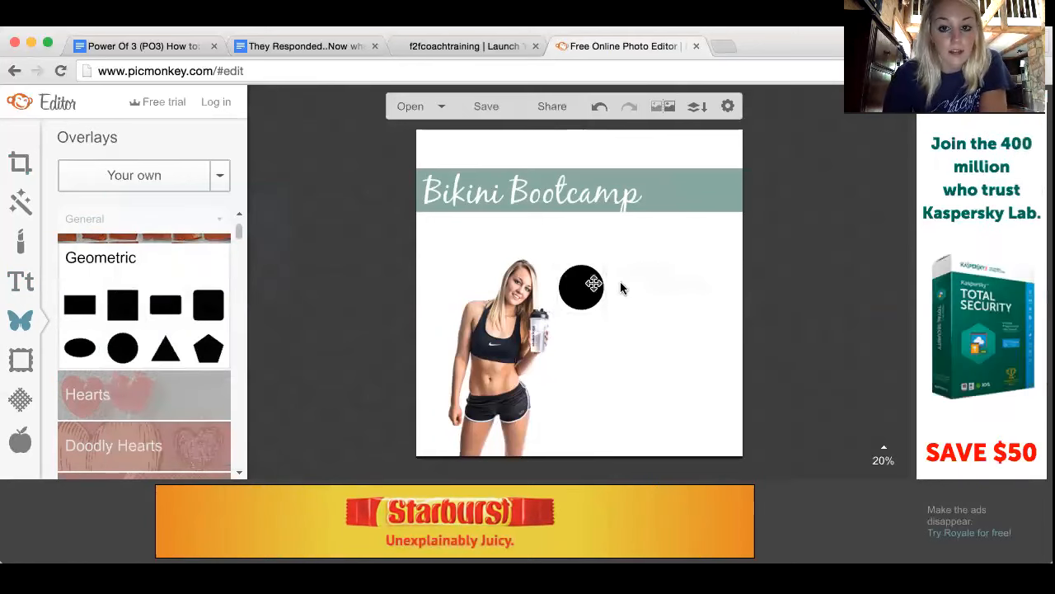
- Enlarge the circle to a bit under half the canvas width and place it below the band, right of the woman
{"action": "left_click", "coordinate": [577, 284]}
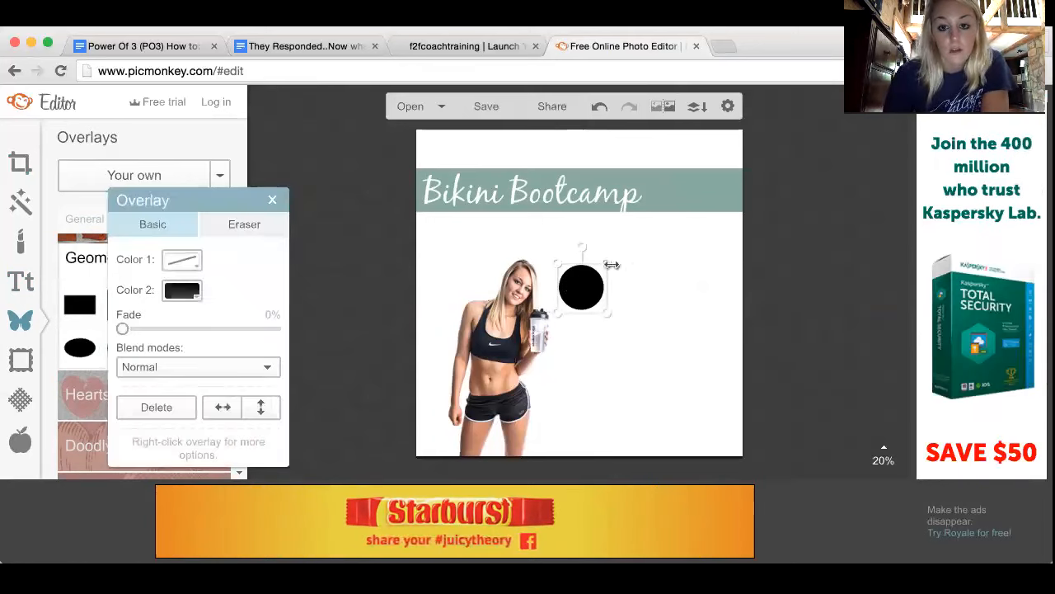
{"action": "left_click_drag", "start_coordinate": [623, 260], "coordinate": [825, 183]}
{"action": "left_click_drag", "start_coordinate": [645, 225], "coordinate": [660, 276]}
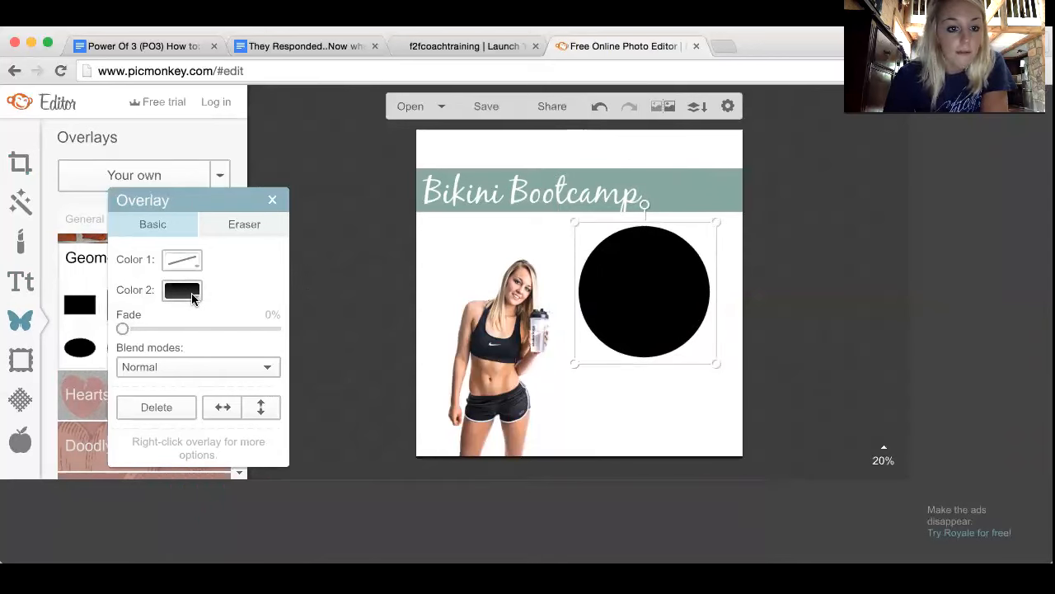
- Change the circle's fill, Color 2, to a medium gray
{"action": "left_click", "coordinate": [182, 291]}
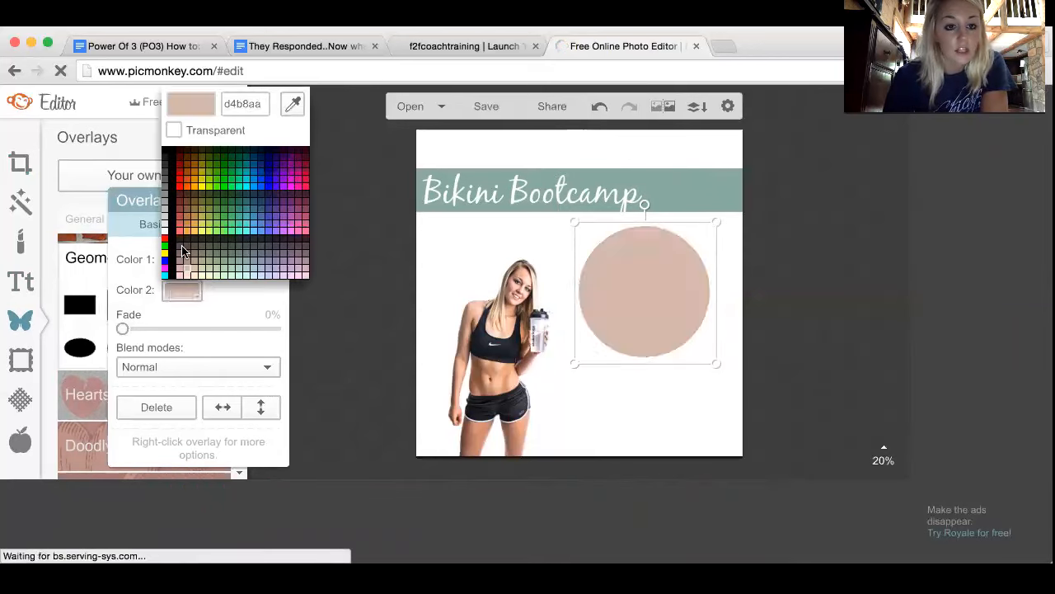
{"action": "left_click", "coordinate": [168, 197]}
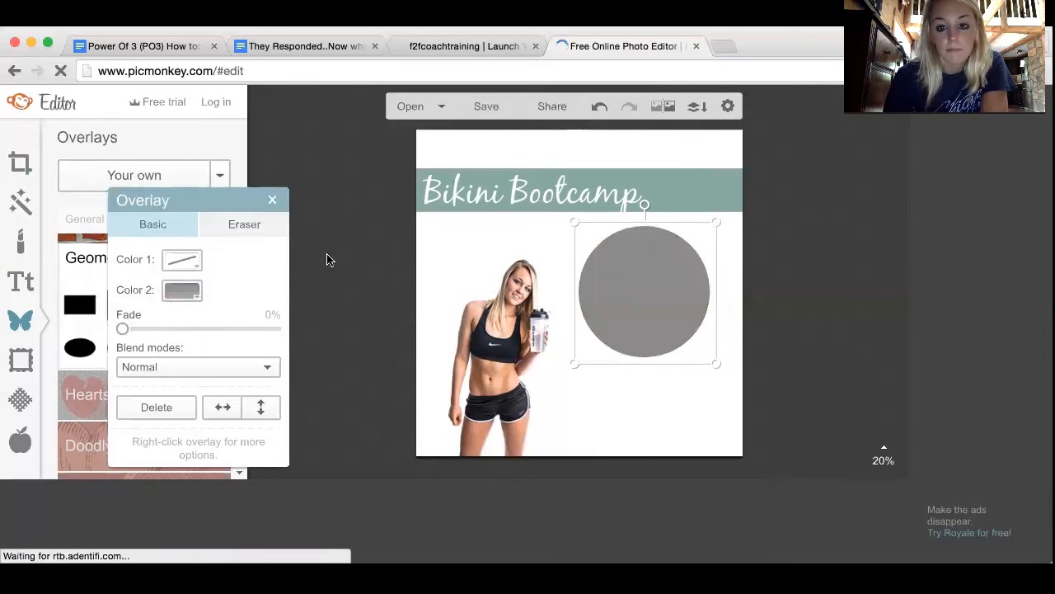
- Set the gray circle's fade to 31%
{"action": "left_click", "coordinate": [454, 258]}
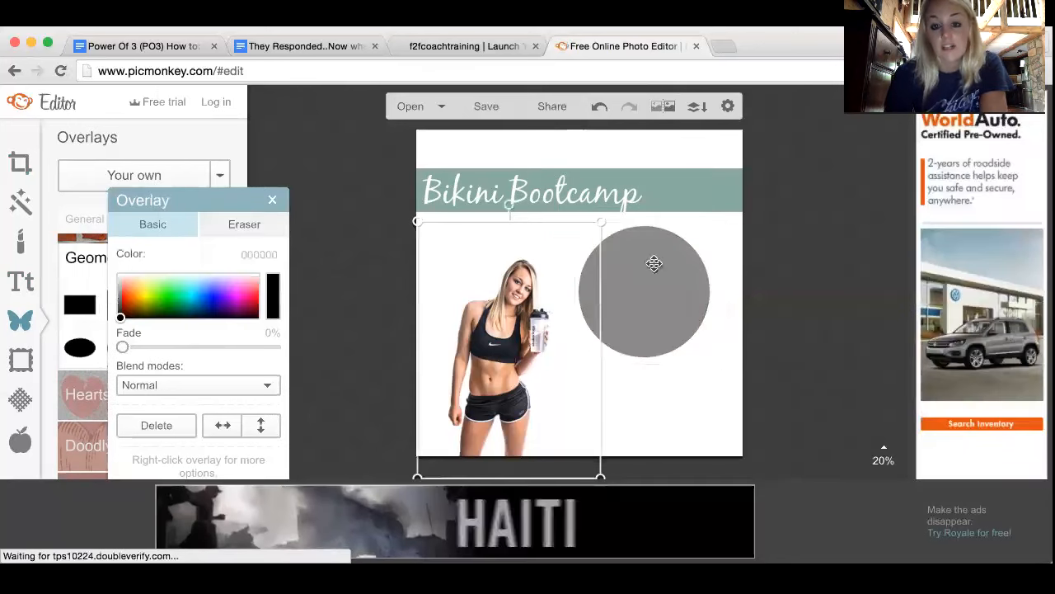
{"action": "left_click", "coordinate": [732, 303]}
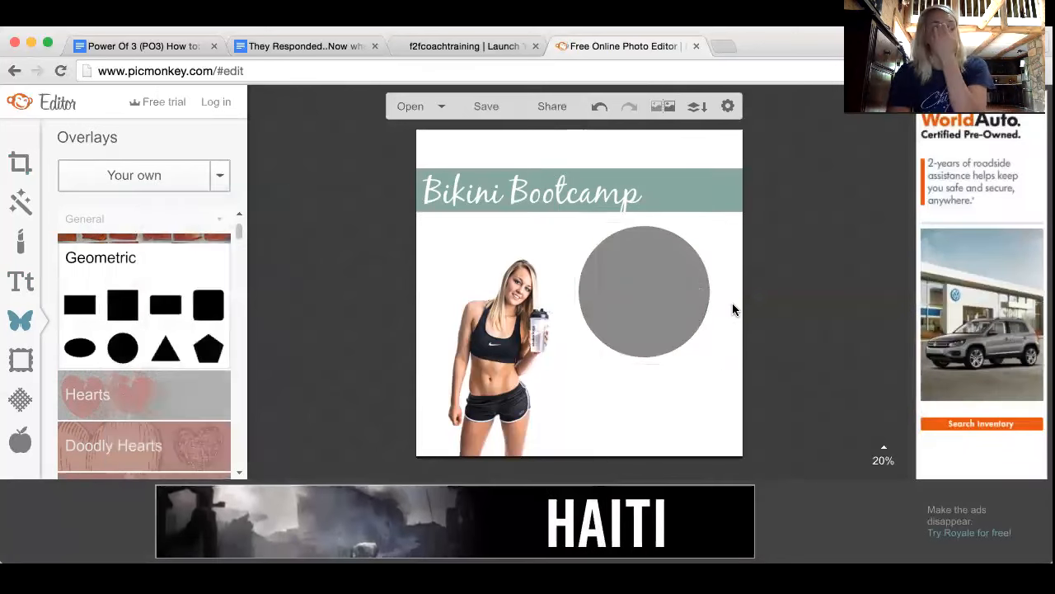
{"action": "left_click", "coordinate": [606, 288]}
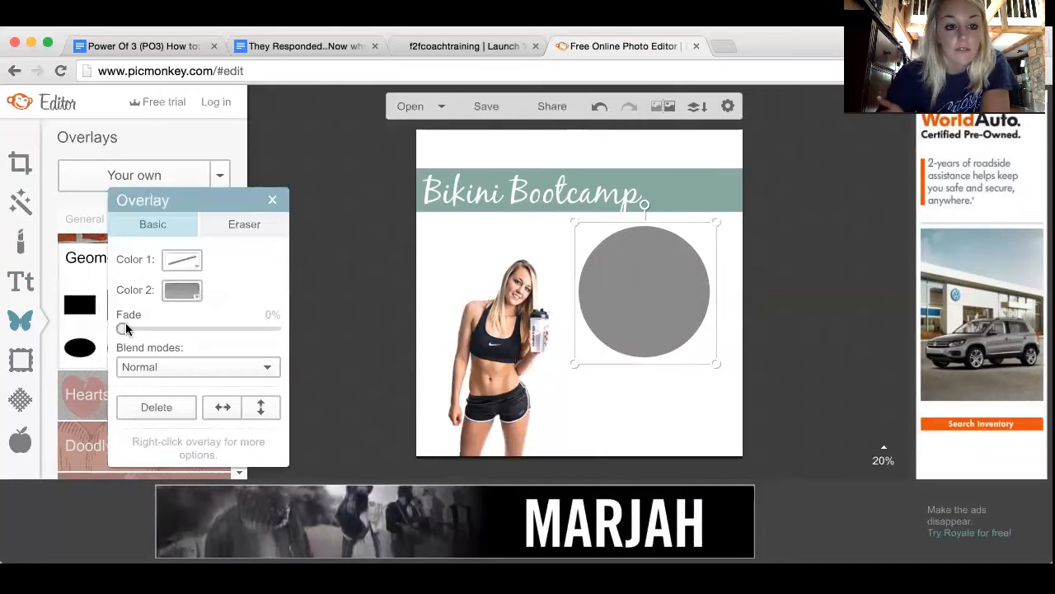
{"action": "left_click_drag", "start_coordinate": [149, 331], "coordinate": [172, 328]}
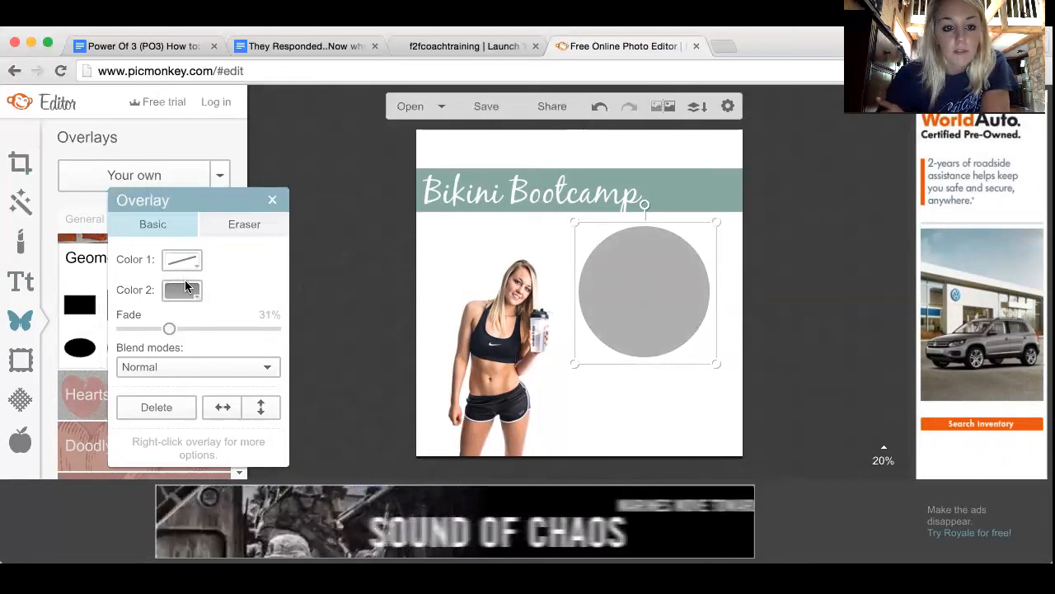
- Try a light pink fill on the circle and return its Color 2 to medium gray
{"action": "left_click", "coordinate": [194, 294]}
{"action": "left_click", "coordinate": [331, 284]}
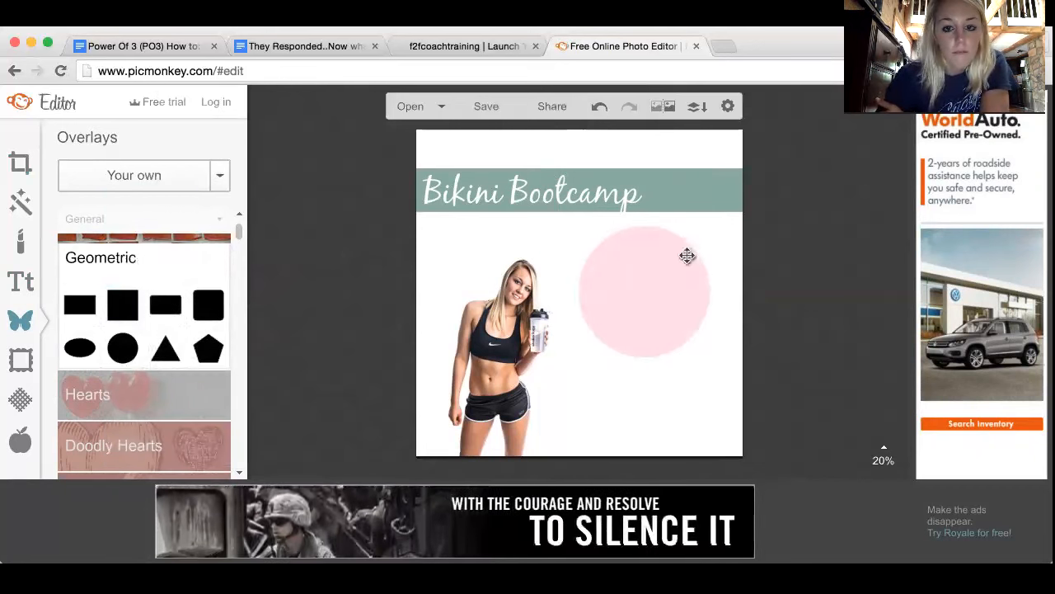
{"action": "left_click", "coordinate": [664, 280]}
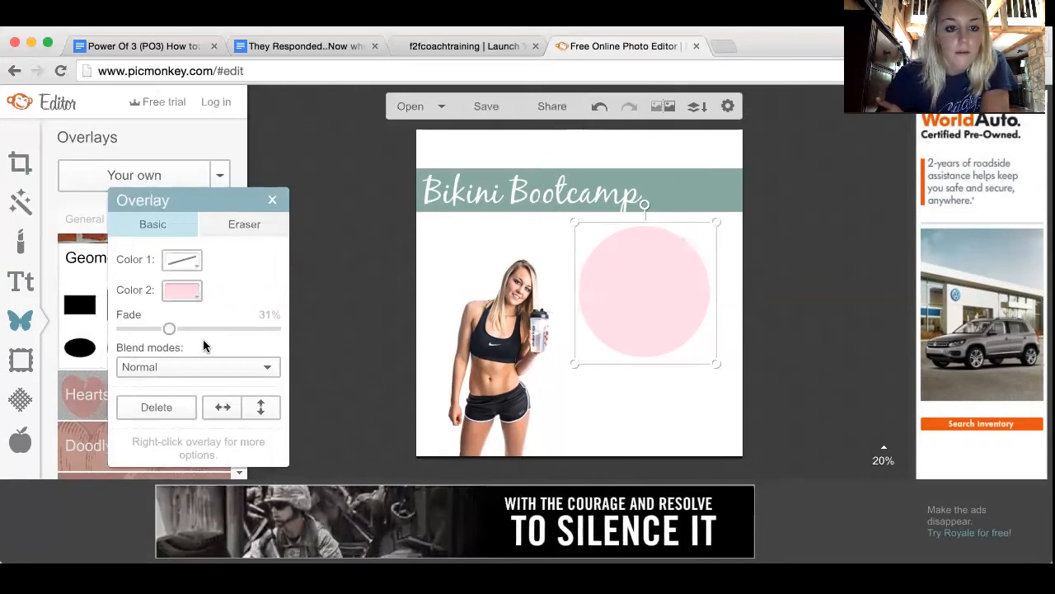
{"action": "left_click", "coordinate": [182, 290]}
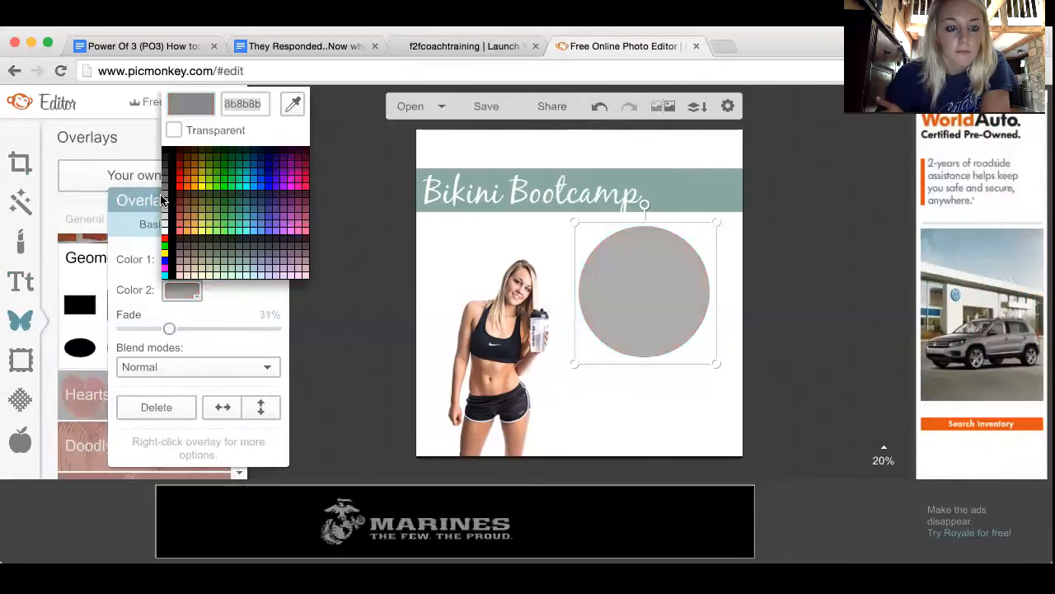
{"action": "left_click", "coordinate": [163, 198]}
{"action": "left_click", "coordinate": [334, 284]}
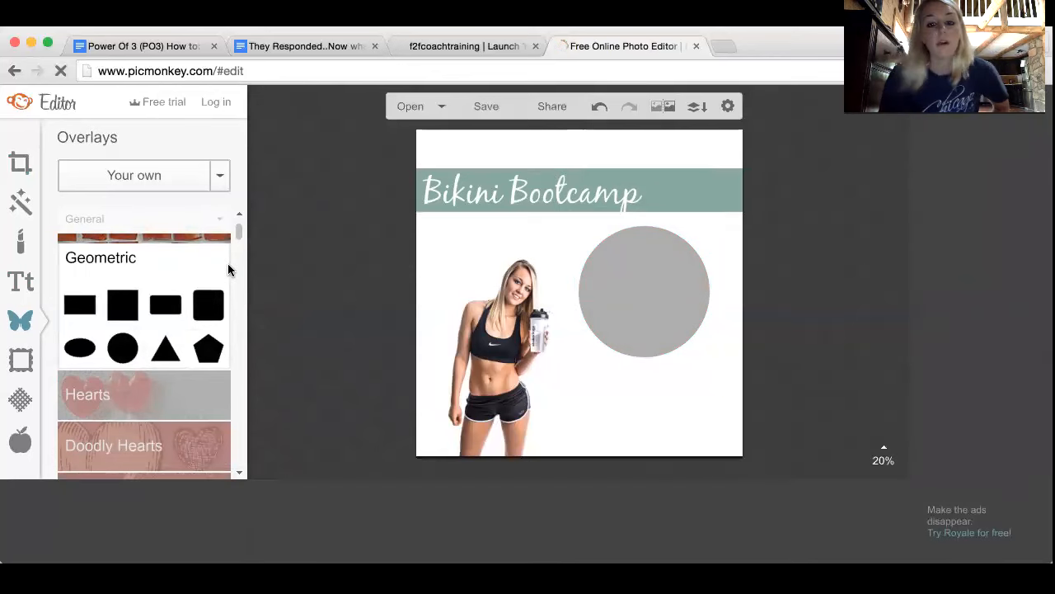
- Add a text box in Black Jack with "June 13th" on the first line and "2016" on the second
{"action": "left_click", "coordinate": [19, 284]}
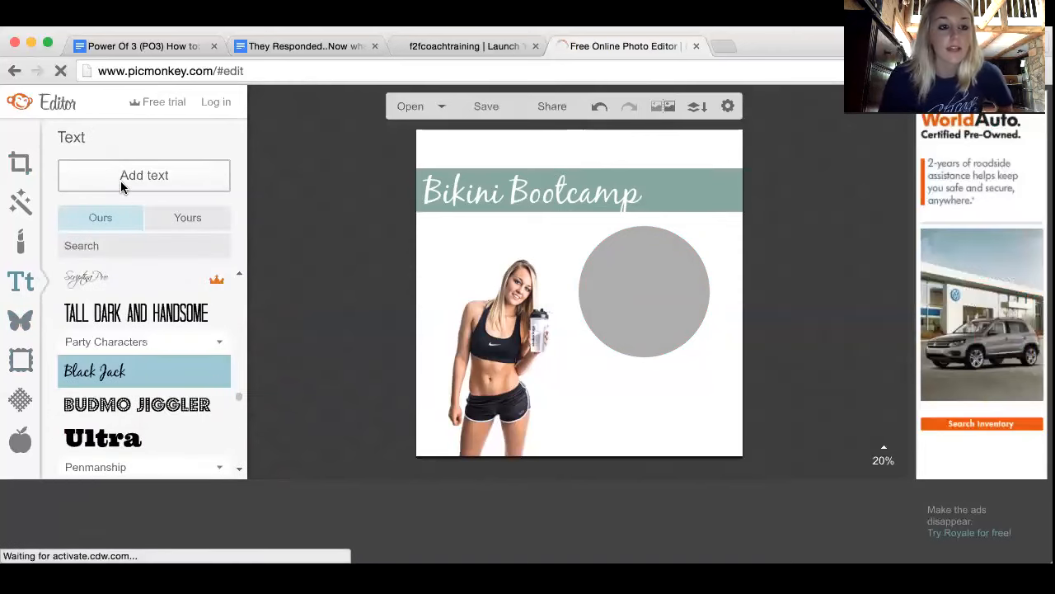
{"action": "left_click", "coordinate": [120, 177]}
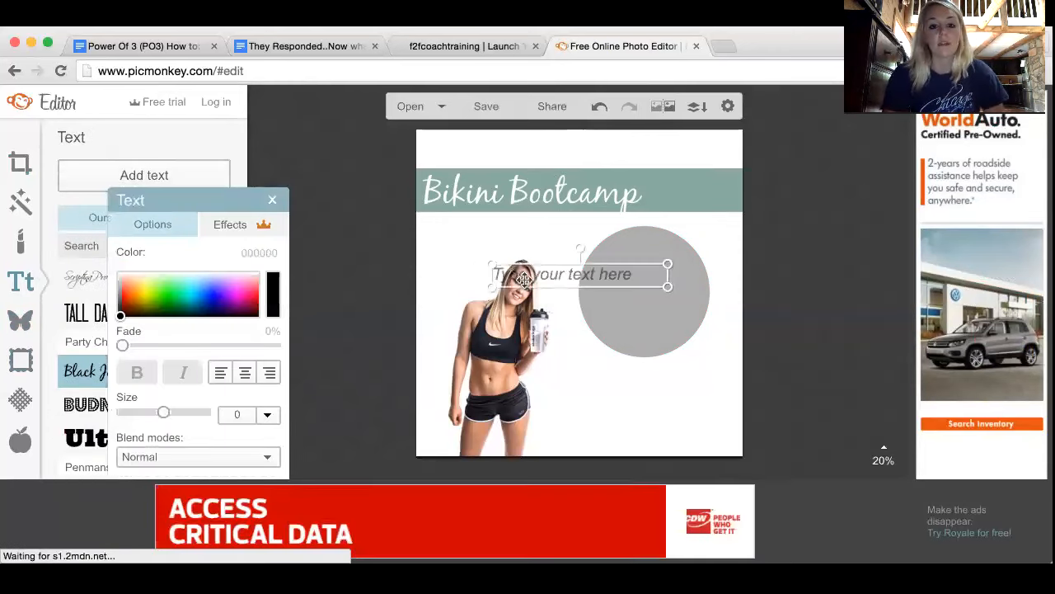
{"action": "type", "text": "Ma"}
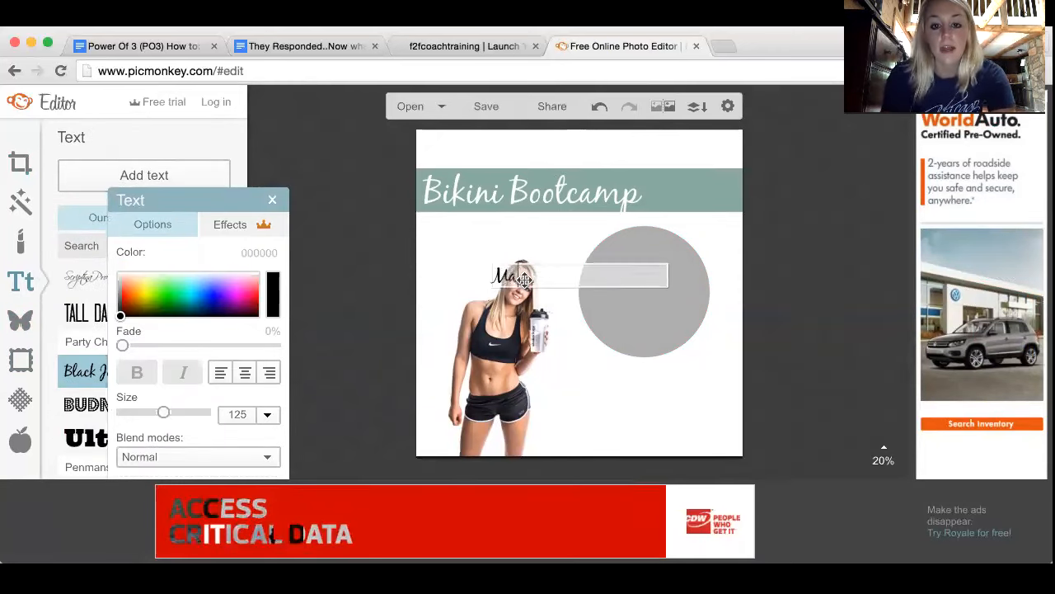
{"action": "key", "text": "BackSpace"}
{"action": "key", "text": "BackSpace"}
{"action": "type", "text": "June"}
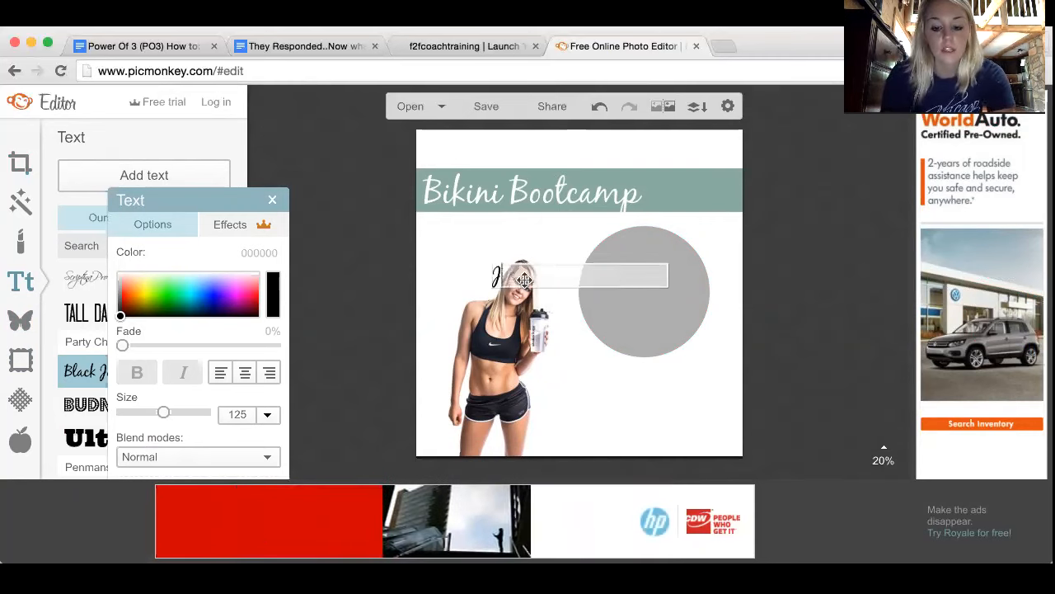
{"action": "type", "text": " 13"}
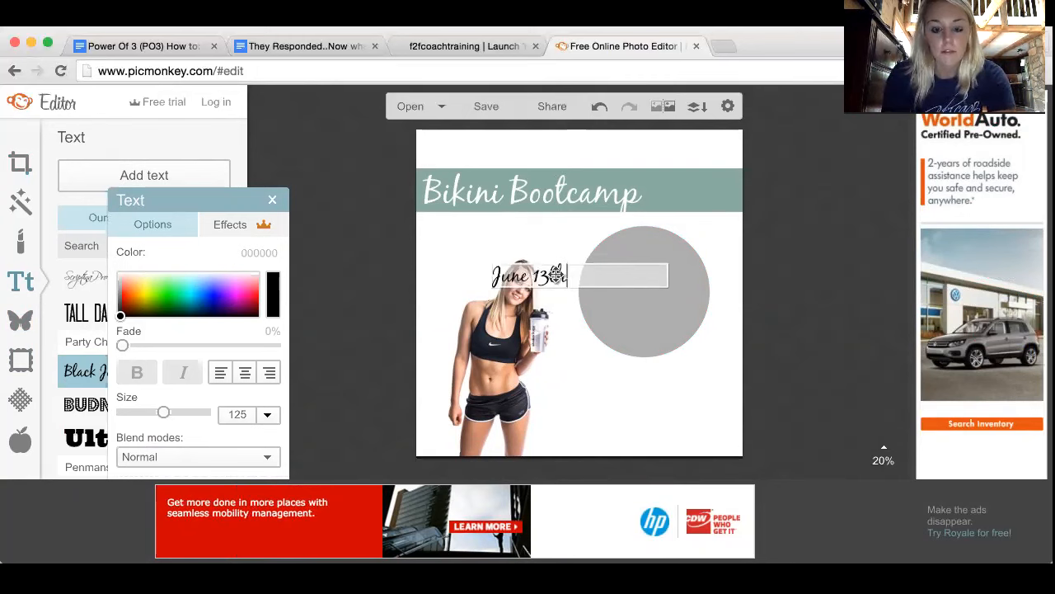
{"action": "type", "text": "th"}
{"action": "key", "text": "Return"}
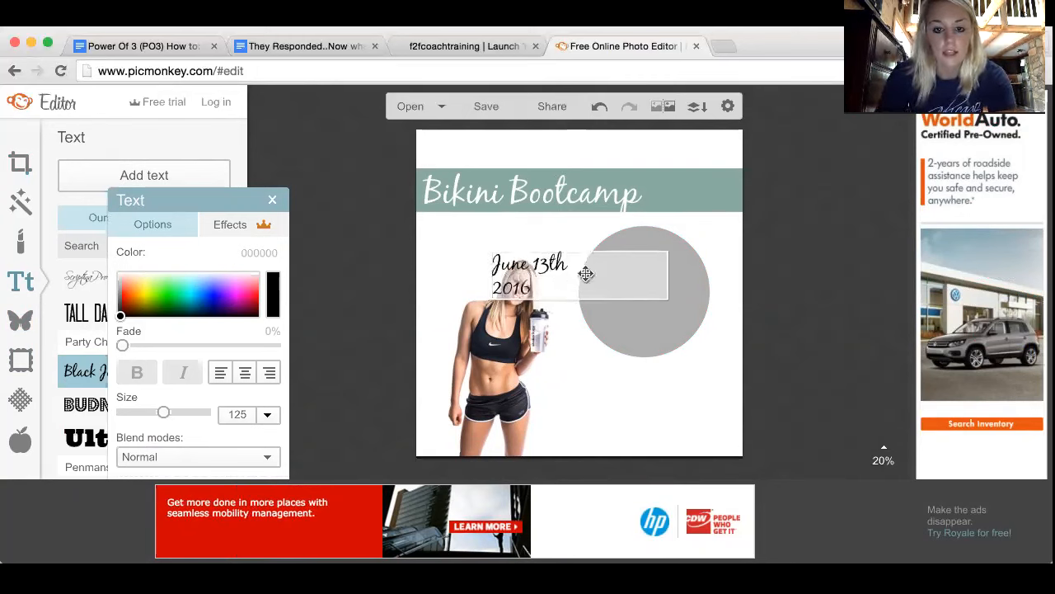
- Center-align all of the date text and color it white (ffffff)
{"action": "key", "text": "super+a"}
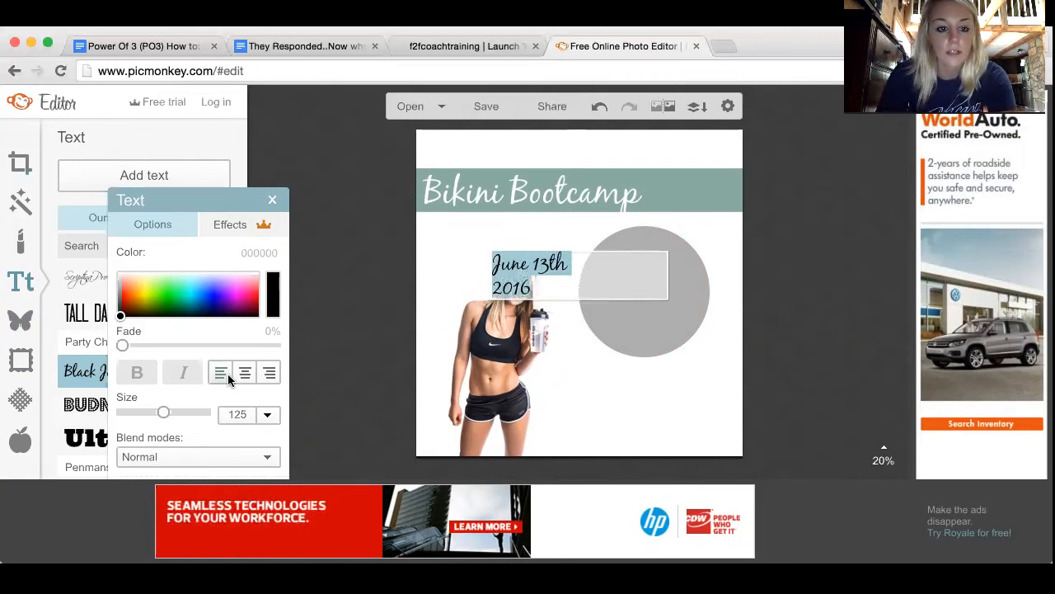
{"action": "left_click", "coordinate": [244, 373]}
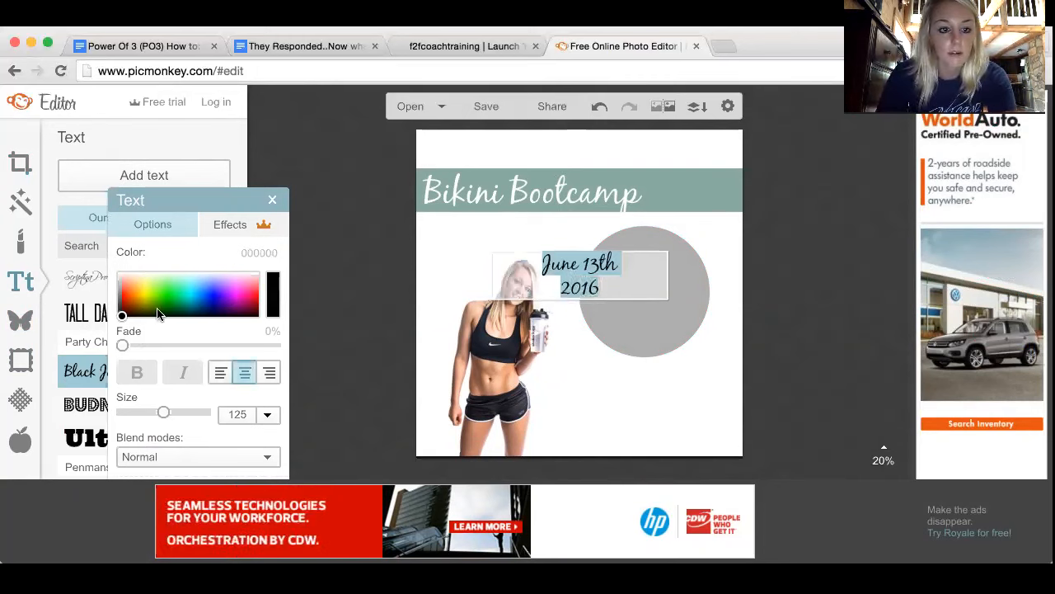
{"action": "left_click_drag", "start_coordinate": [211, 295], "coordinate": [228, 293]}
{"action": "mouse_move", "coordinate": [129, 295]}
{"action": "left_mouse_down"}
{"action": "mouse_move", "coordinate": [107, 263]}
{"action": "mouse_move", "coordinate": [107, 330]}
{"action": "left_mouse_up"}
{"action": "left_click_drag", "start_coordinate": [107, 277], "coordinate": [99, 274]}
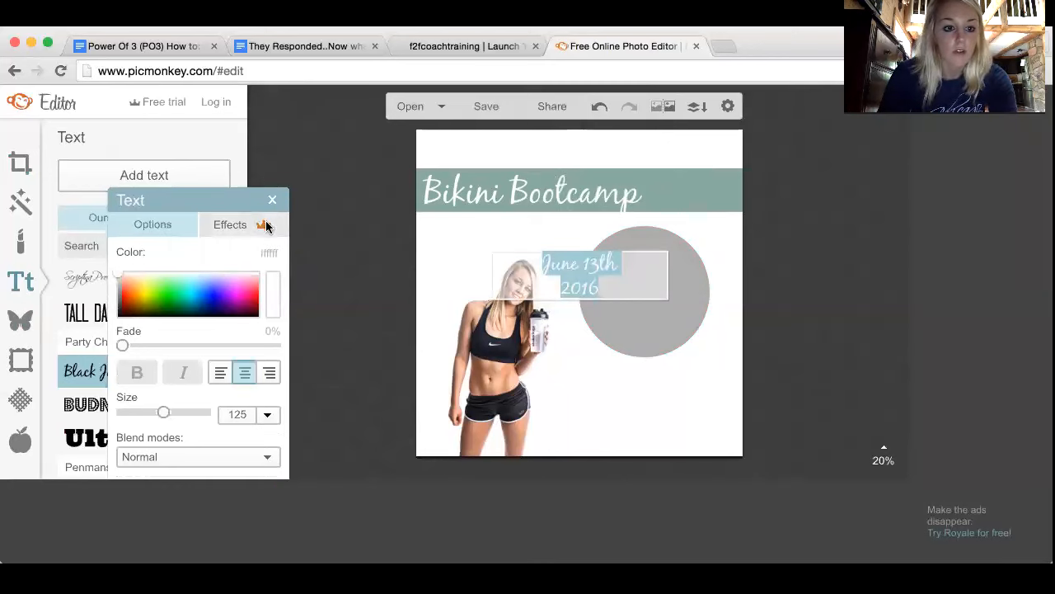
- Change the date text's font to Tall Dark and Handsome and its size to 222
{"action": "left_click_drag", "start_coordinate": [193, 205], "coordinate": [306, 208]}
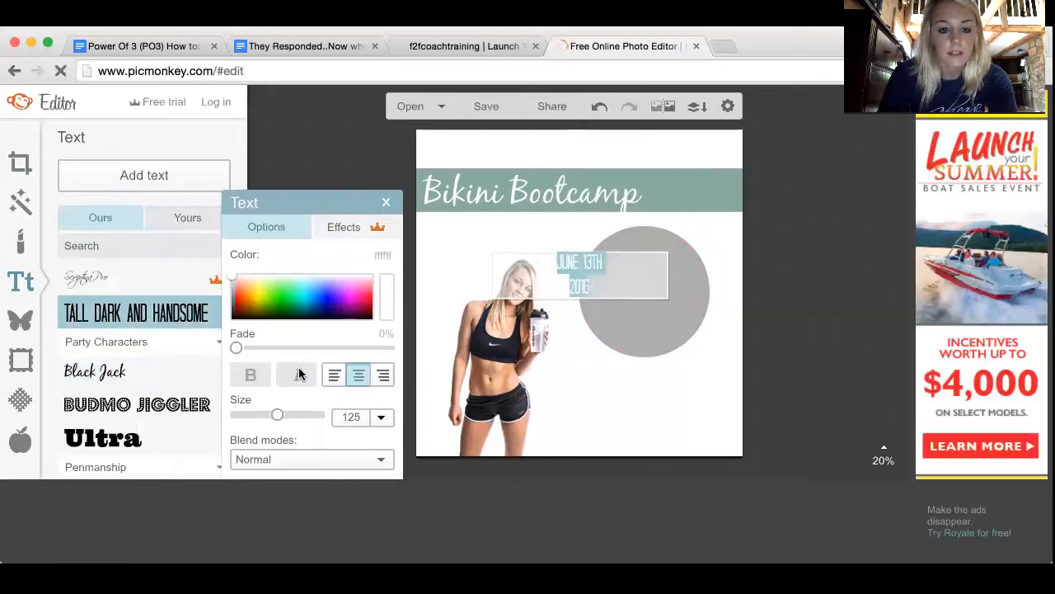
{"action": "mouse_move", "coordinate": [275, 413]}
{"action": "left_mouse_down"}
{"action": "mouse_move", "coordinate": [305, 417]}
{"action": "mouse_move", "coordinate": [290, 413]}
{"action": "left_mouse_up"}
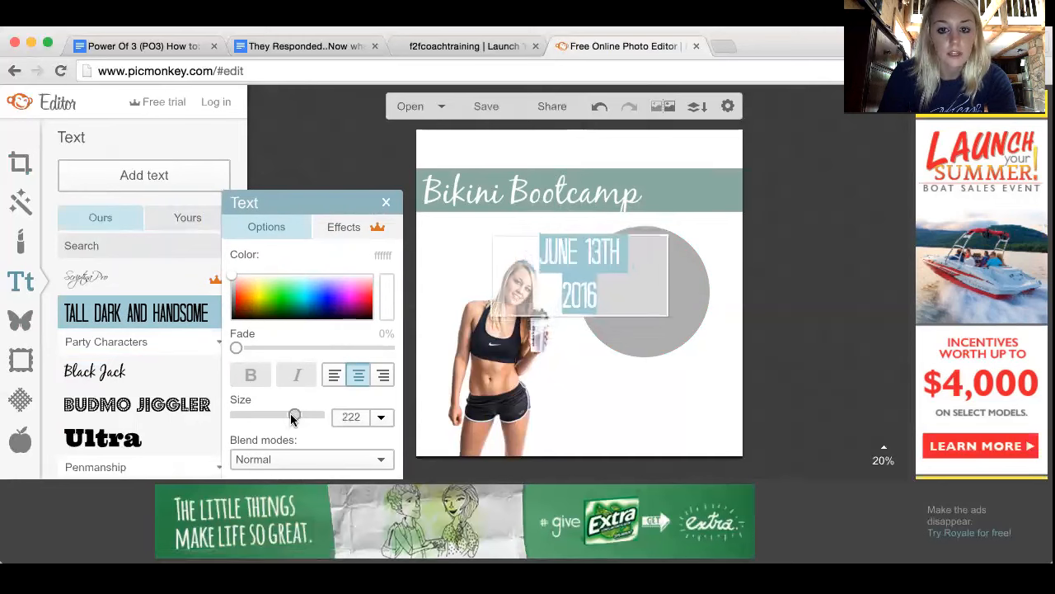
{"action": "left_click", "coordinate": [578, 378]}
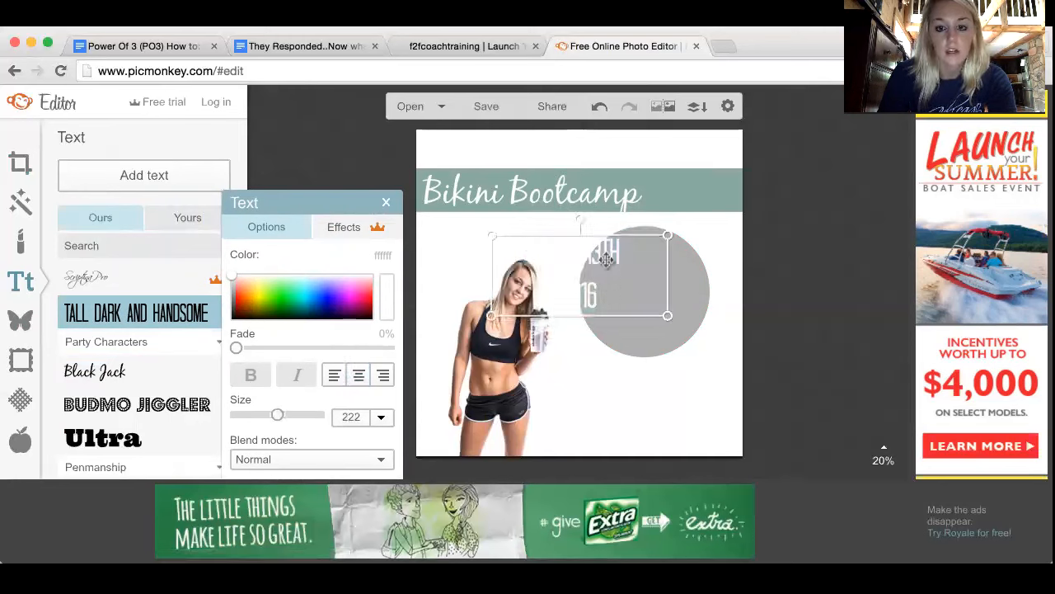
- Move the date text onto the gray circle and fine-tune its position until it is centered
{"action": "left_click_drag", "start_coordinate": [605, 258], "coordinate": [666, 282]}
{"action": "left_click", "coordinate": [653, 388]}
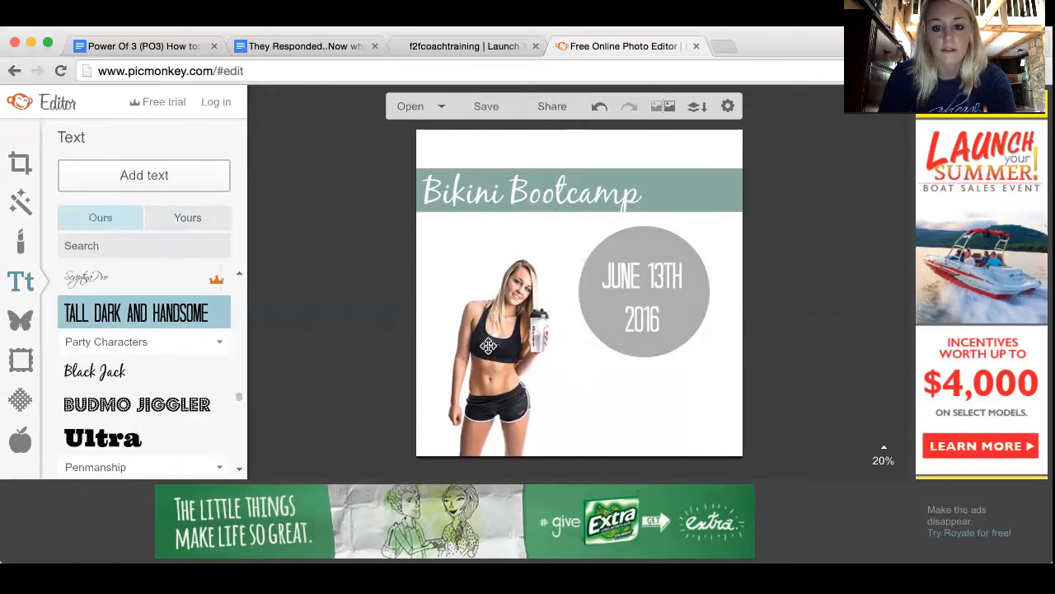
{"action": "left_click", "coordinate": [643, 280]}
{"action": "left_click", "coordinate": [731, 276]}
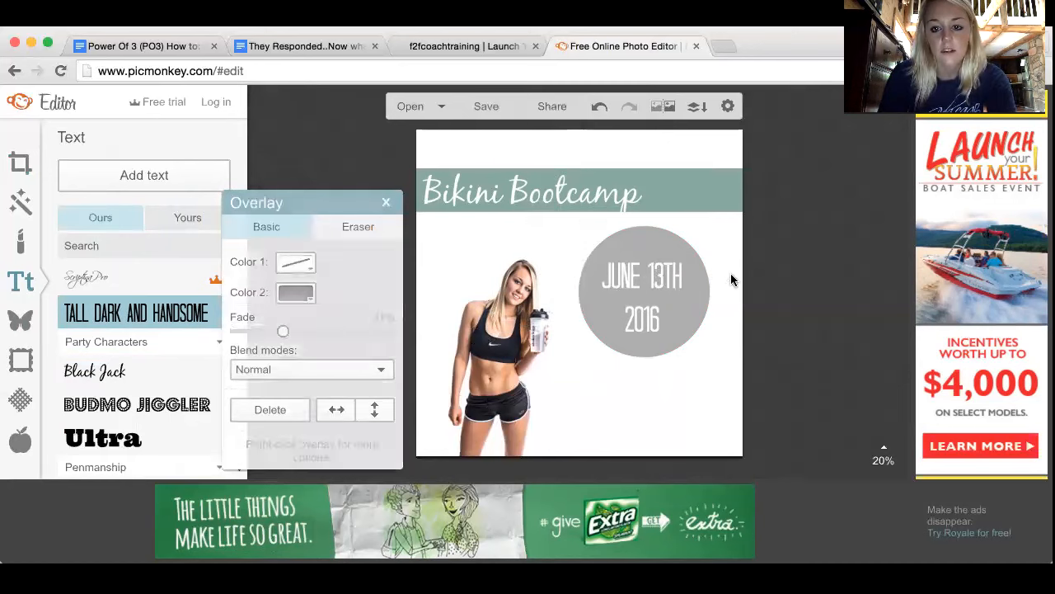
{"action": "left_click", "coordinate": [719, 280]}
{"action": "left_click_drag", "start_coordinate": [676, 285], "coordinate": [678, 283]}
{"action": "left_click", "coordinate": [676, 371]}
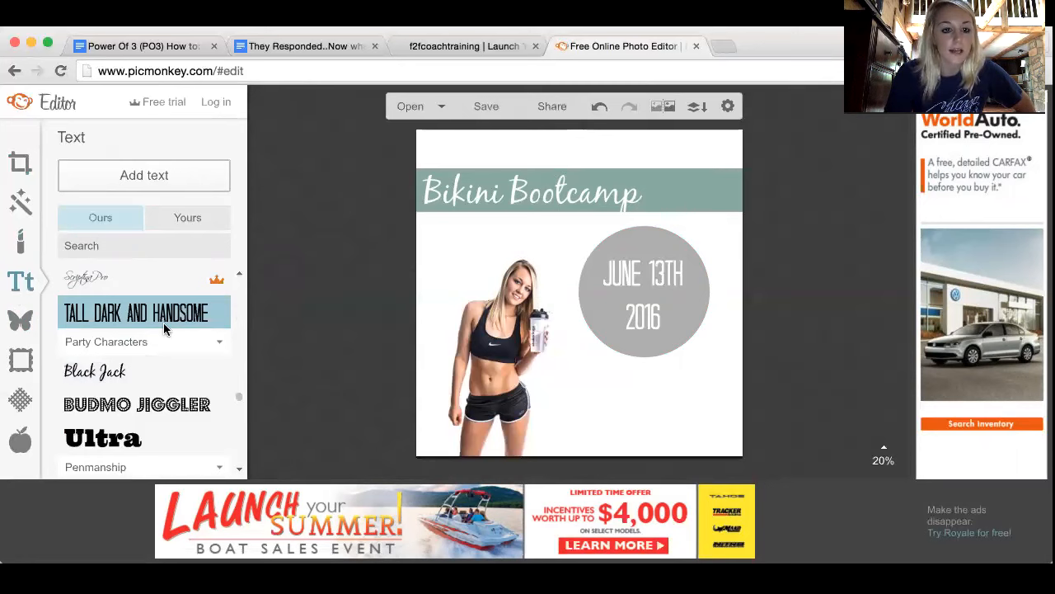
- Add a new text box in the Shadows Into Light Two font with the line "-30 minutes a day"
{"action": "left_click_drag", "start_coordinate": [238, 401], "coordinate": [238, 347]}
{"action": "left_click", "coordinate": [200, 309]}
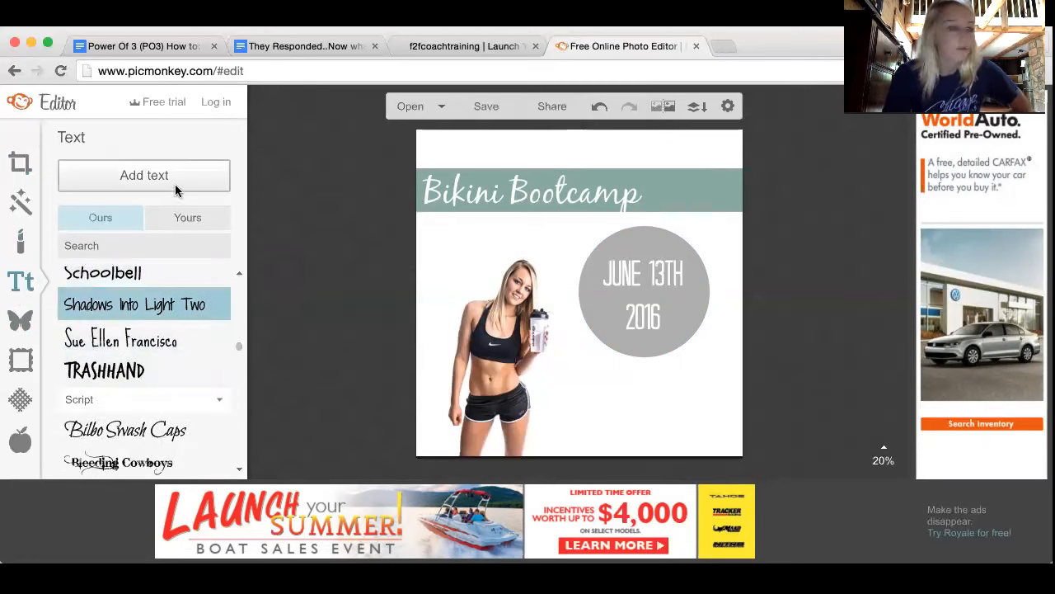
{"action": "left_click", "coordinate": [175, 185]}
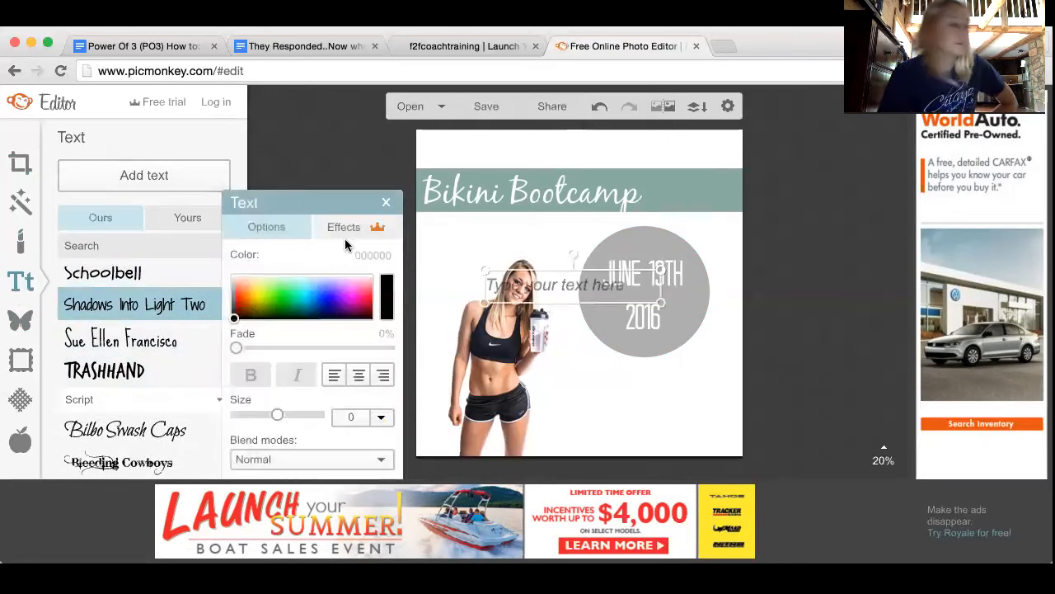
{"action": "left_click", "coordinate": [502, 287]}
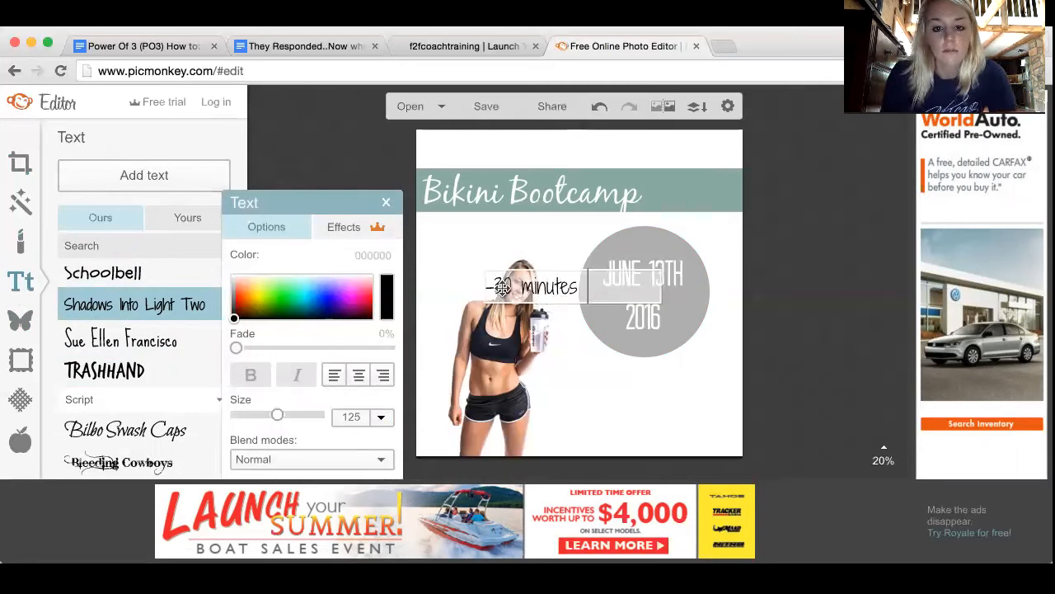
{"action": "type", "text": "-30 minutes a day"}
{"action": "key", "text": "Return"}
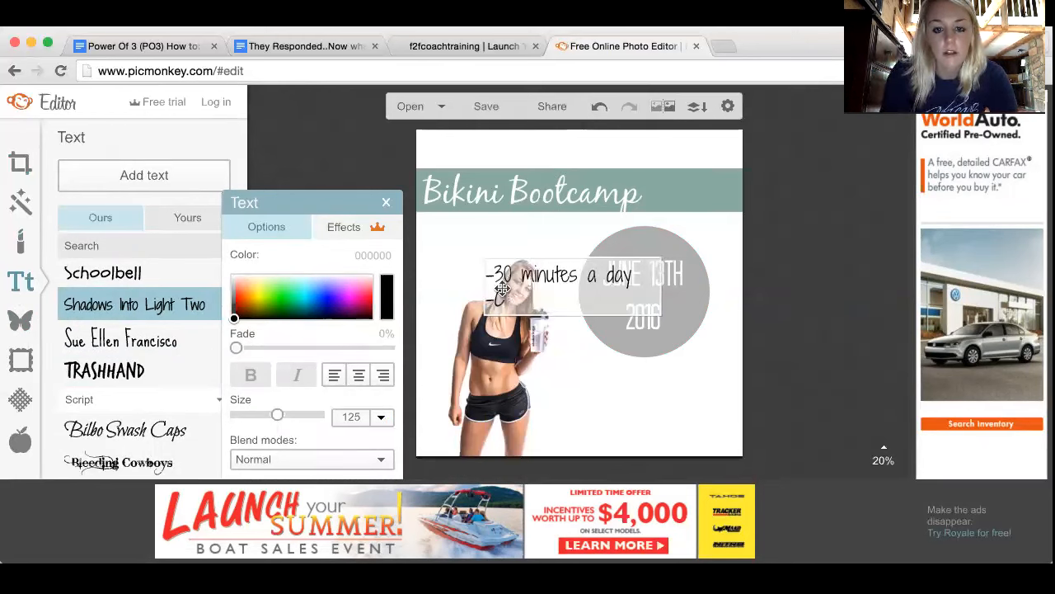
- Add the lines "-Simple & realsitic nutrition" and "-Support & guidence" to the new text box
{"action": "type", "text": "-Clea"}
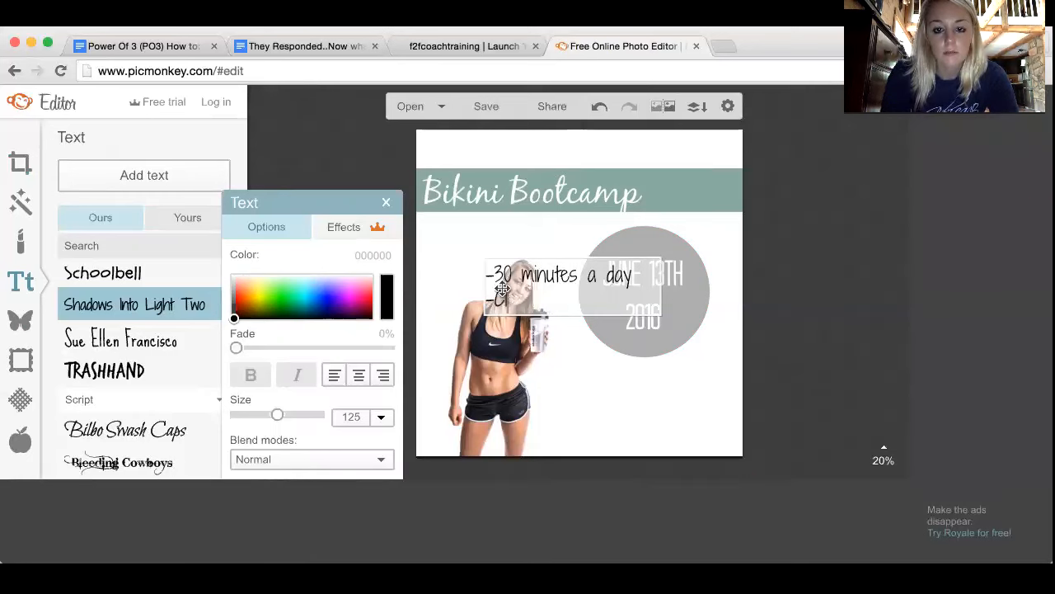
{"action": "type", "text": "Simple "}
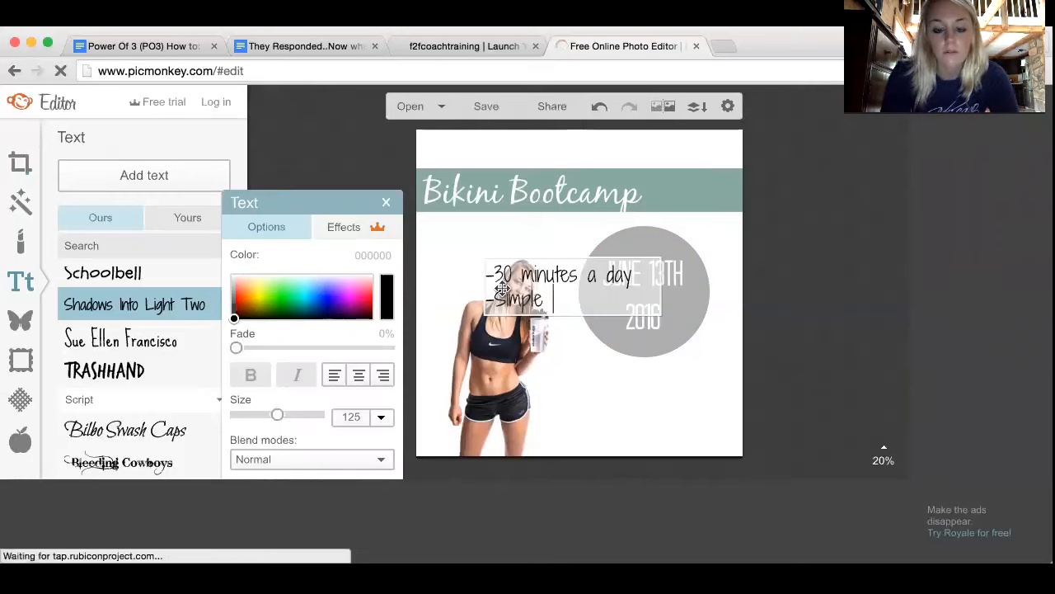
{"action": "type", "text": "& real"}
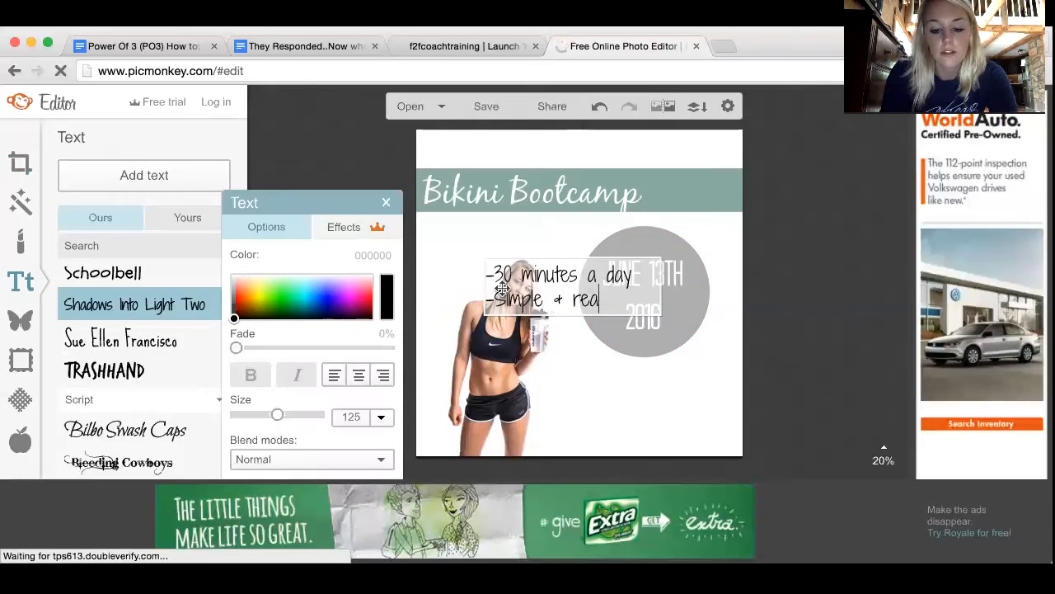
{"action": "type", "text": "sitic "}
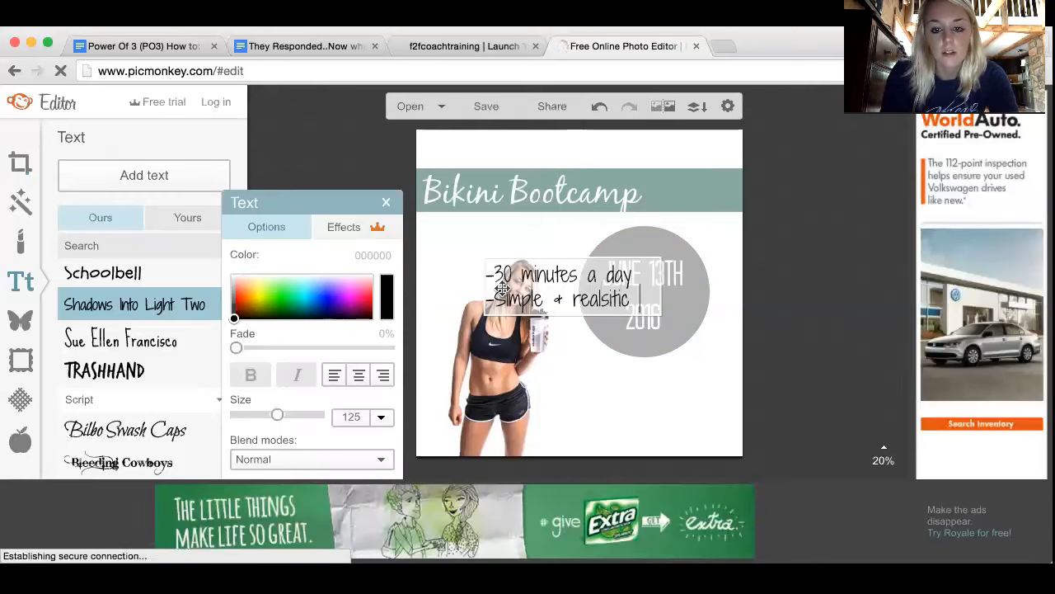
{"action": "type", "text": "nutrition"}
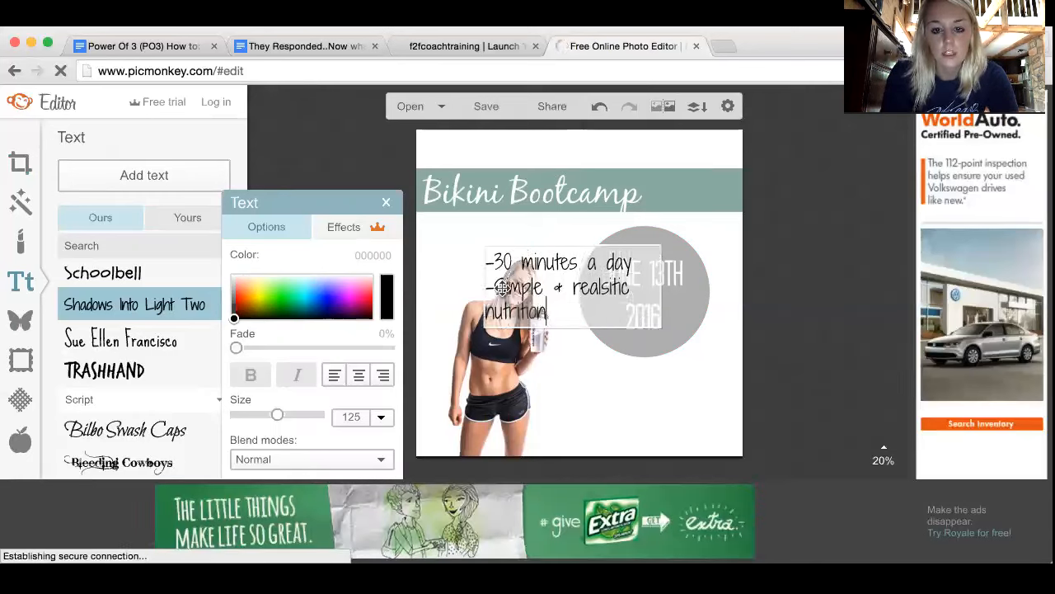
{"action": "key", "text": "Return"}
{"action": "type", "text": "-Support + guidence"}
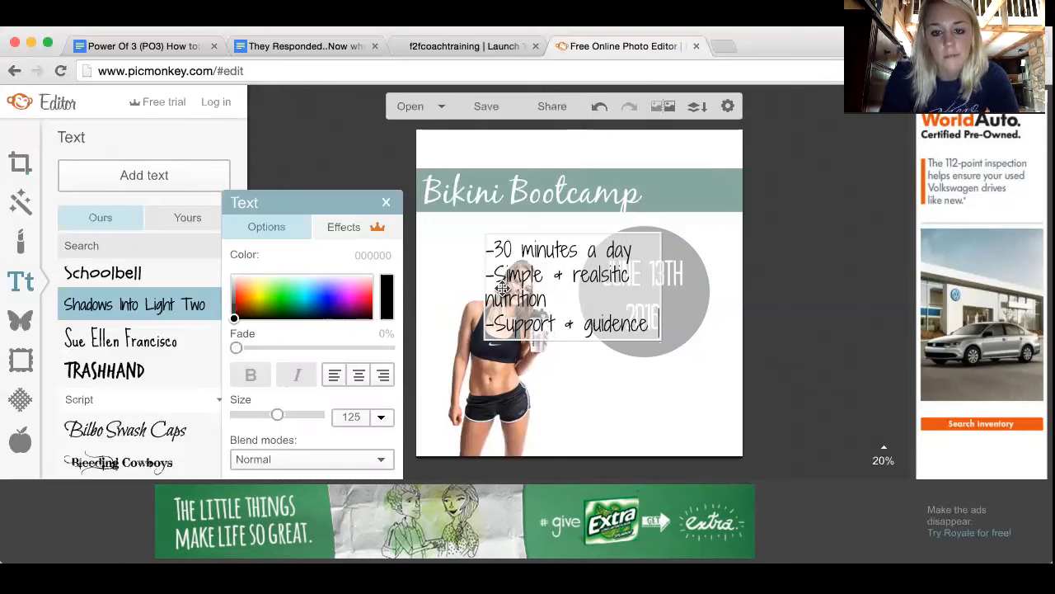
- Move the list text below the circle and widen its box so the nutrition line fits on a single line
{"action": "left_click", "coordinate": [565, 362]}
{"action": "double_click", "coordinate": [572, 327]}
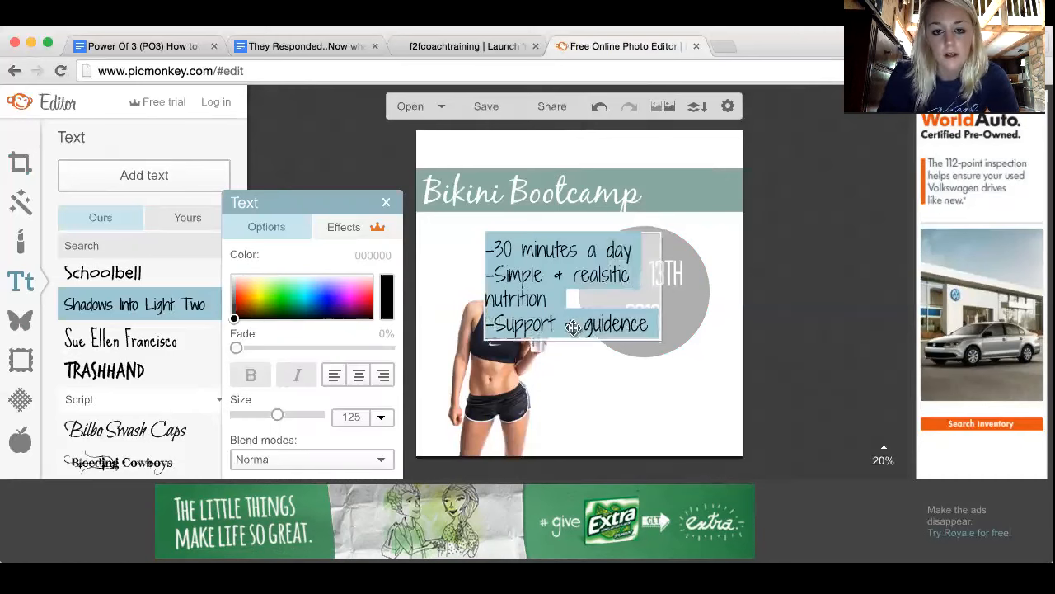
{"action": "left_click", "coordinate": [733, 329]}
{"action": "left_click_drag", "start_coordinate": [577, 304], "coordinate": [648, 427]}
{"action": "left_click_drag", "start_coordinate": [557, 399], "coordinate": [514, 399]}
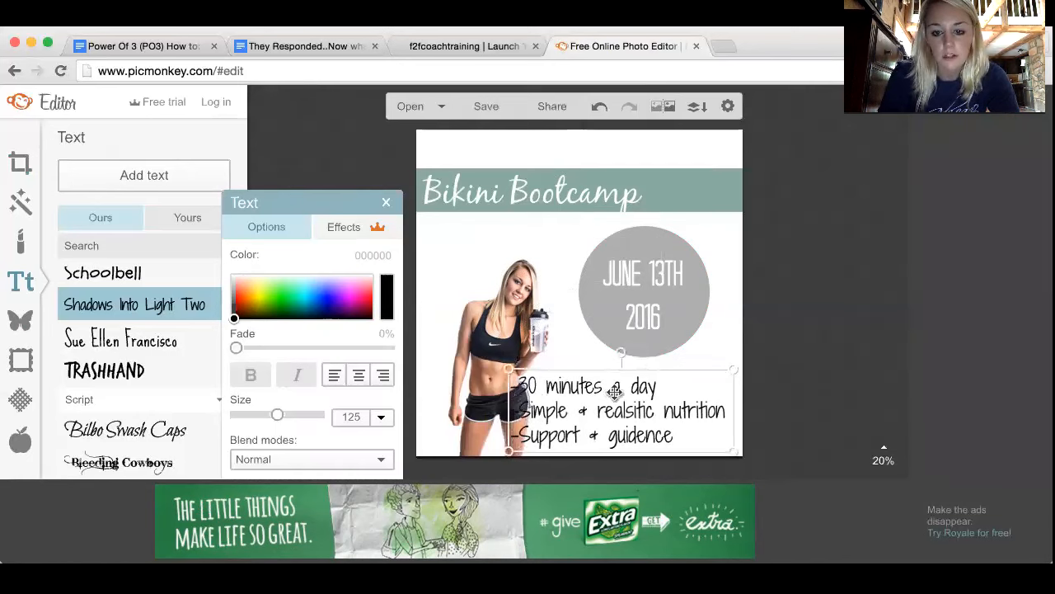
- Shift the feature list clear of the photo, widen its text box and reduce the text size to 99
{"action": "left_click_drag", "start_coordinate": [614, 393], "coordinate": [640, 393]}
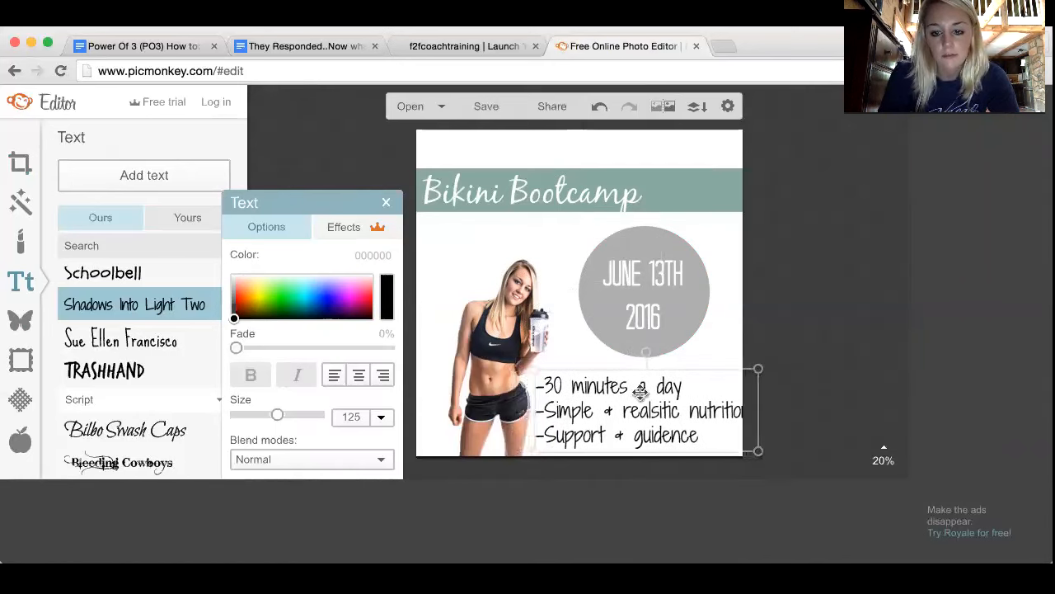
{"action": "mouse_move", "coordinate": [757, 409]}
{"action": "left_mouse_down"}
{"action": "mouse_move", "coordinate": [729, 404]}
{"action": "mouse_move", "coordinate": [771, 400]}
{"action": "left_mouse_up"}
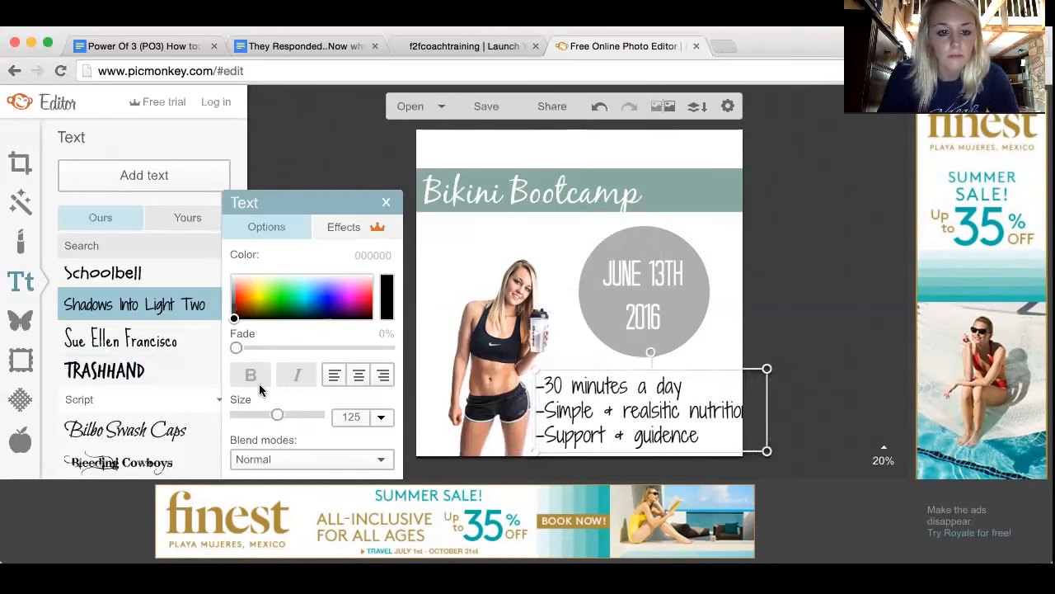
{"action": "left_click_drag", "start_coordinate": [277, 417], "coordinate": [269, 415]}
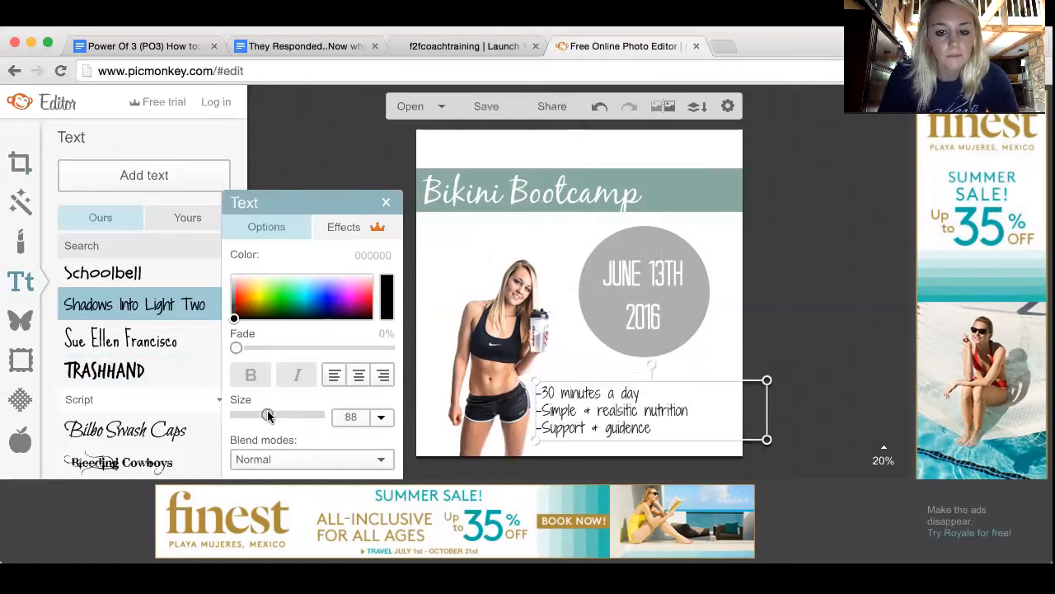
- Try a line break before the word "nutrition" in the feature list and remove it again
{"action": "double_click", "coordinate": [657, 411]}
{"action": "left_click", "coordinate": [657, 411]}
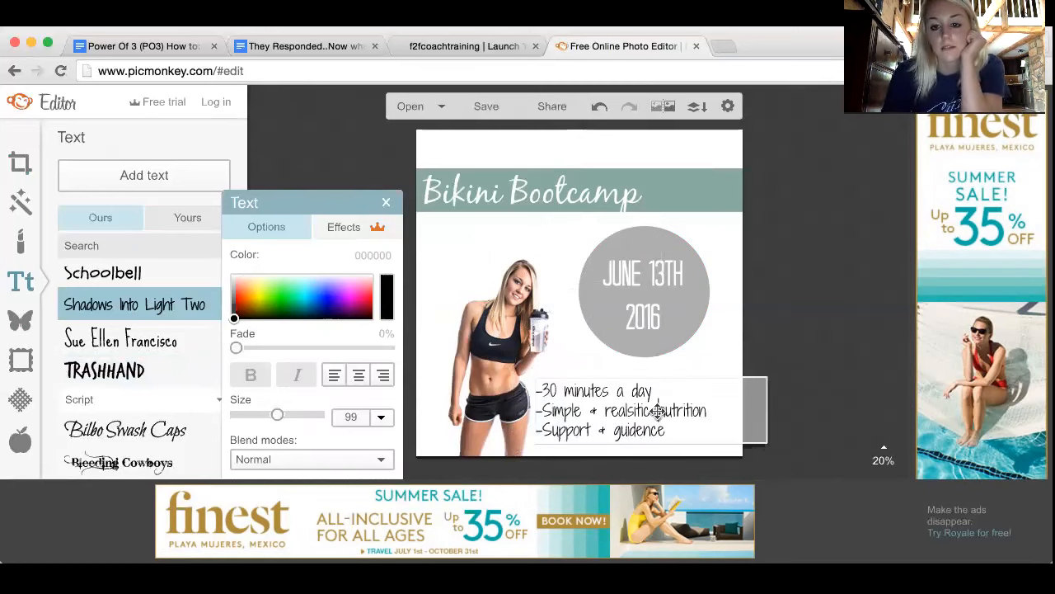
{"action": "key", "text": "Return"}
{"action": "key", "text": "BackSpace"}
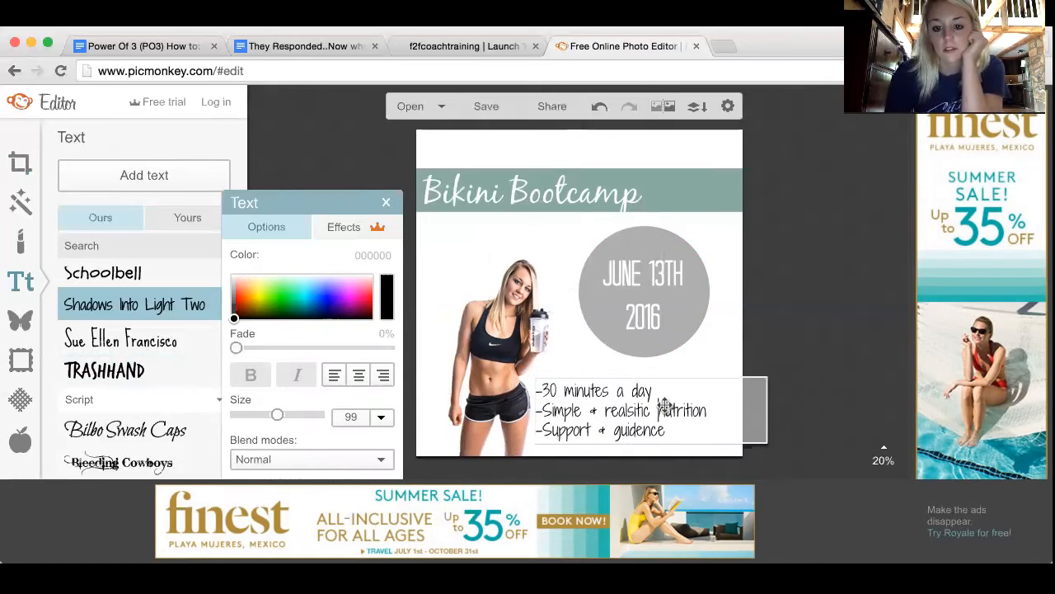
- Move the feature list slightly farther right so it sits centered beneath the gray circle
{"action": "left_click", "coordinate": [699, 382]}
{"action": "left_click_drag", "start_coordinate": [695, 404], "coordinate": [711, 406]}
{"action": "left_click", "coordinate": [723, 360]}
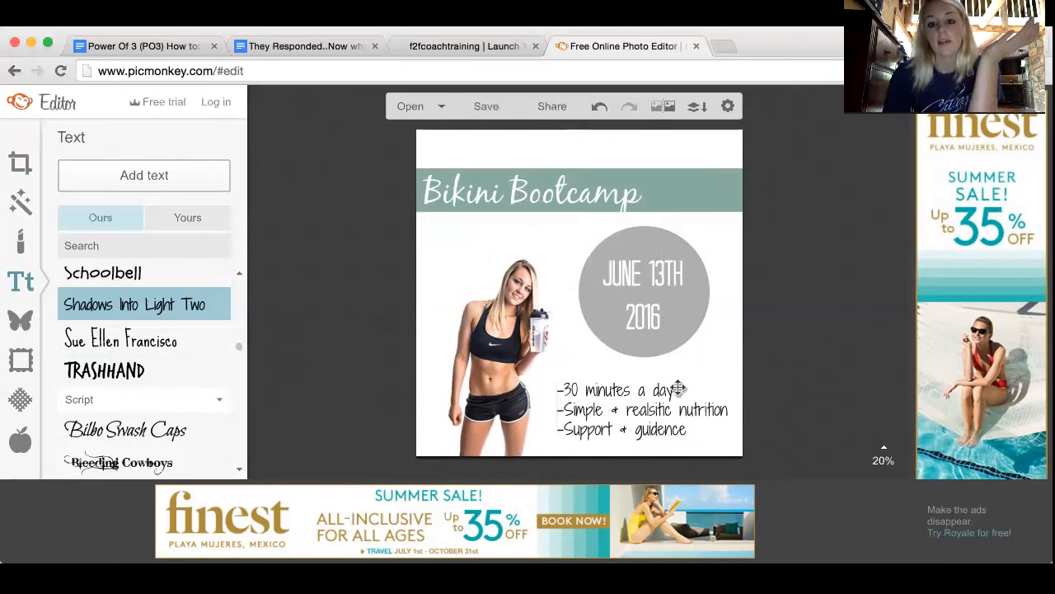
- Try teal and green shades on the feature list text and return it to black
{"action": "left_click", "coordinate": [643, 415]}
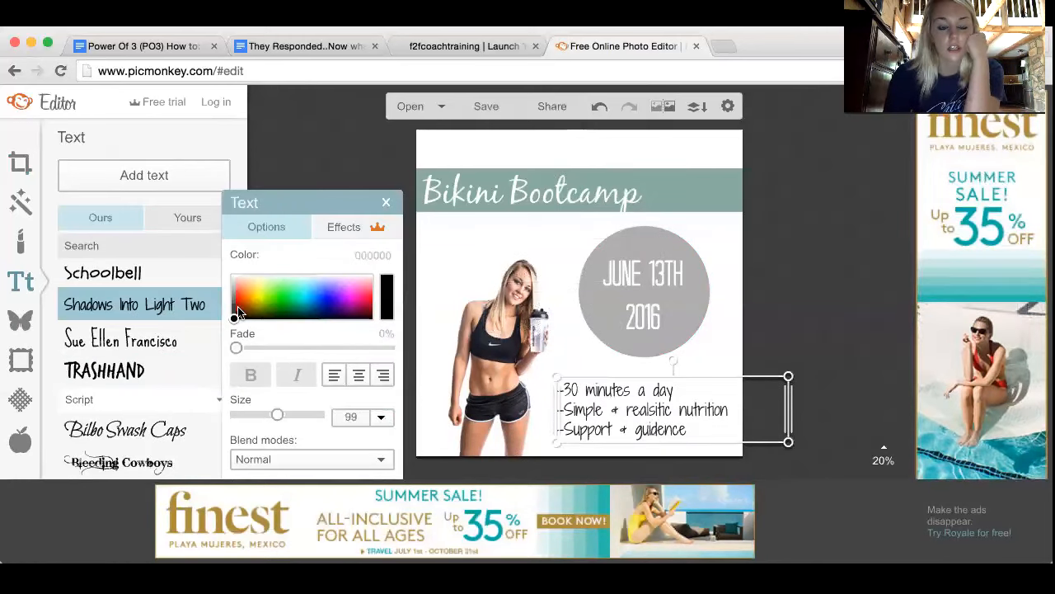
{"action": "left_click_drag", "start_coordinate": [233, 320], "coordinate": [303, 302]}
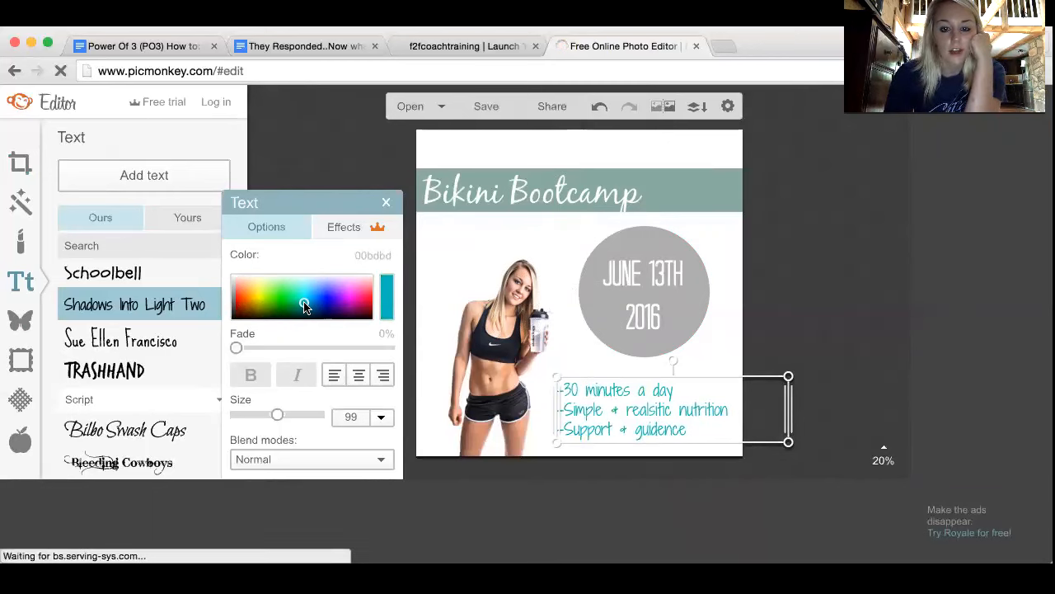
{"action": "left_click", "coordinate": [302, 307]}
{"action": "left_click", "coordinate": [297, 308]}
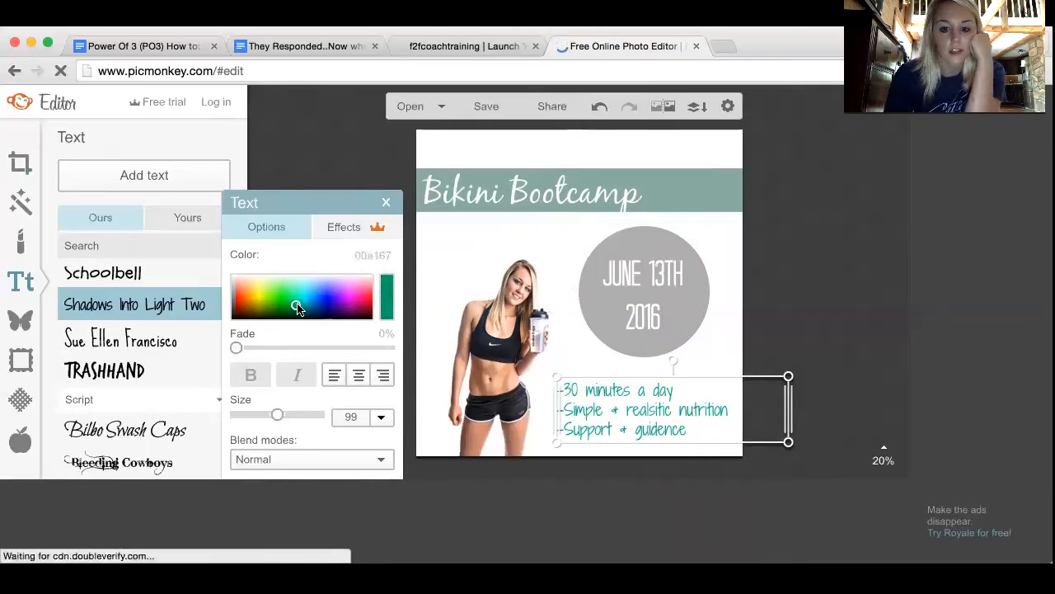
{"action": "left_click", "coordinate": [299, 304]}
{"action": "left_click_drag", "start_coordinate": [257, 304], "coordinate": [222, 315]}
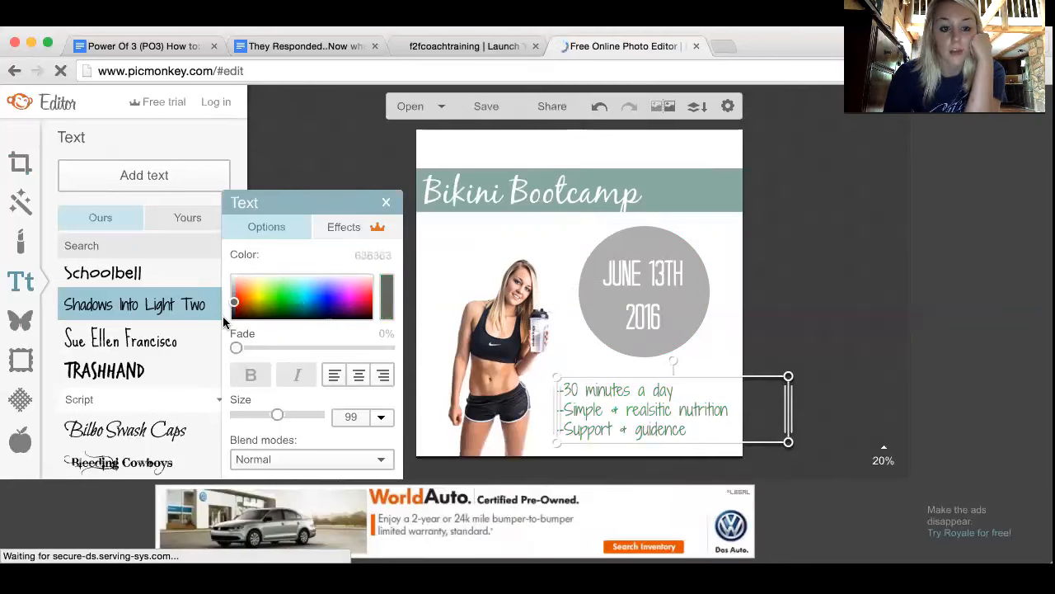
{"action": "left_click", "coordinate": [483, 259]}
{"action": "left_click", "coordinate": [754, 237]}
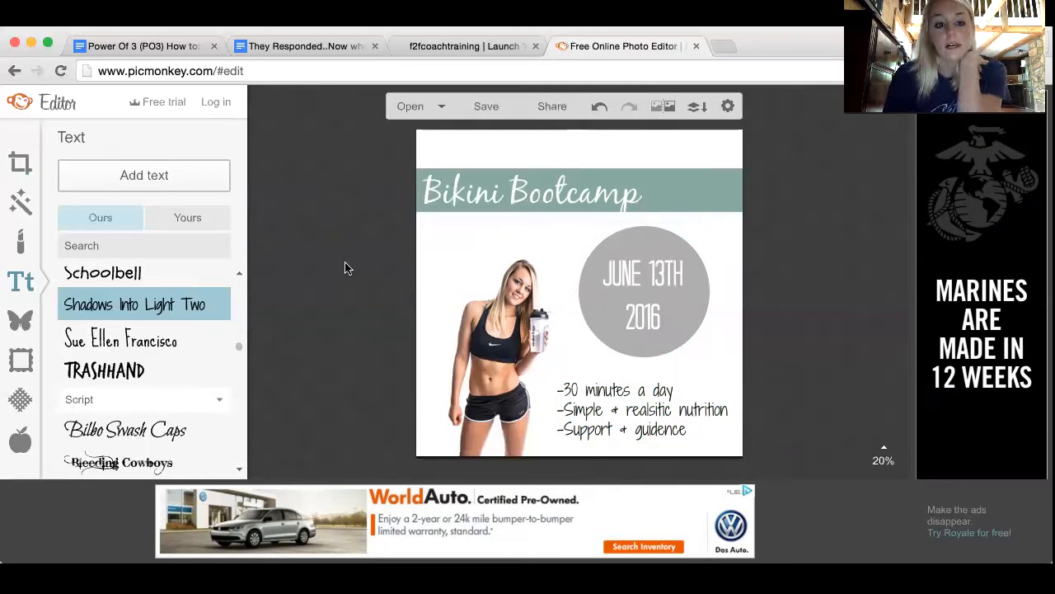
- Erase the woman's shoulder in the photo overlay with a size 98 eraser and paint the erased area back
{"action": "left_click", "coordinate": [527, 338]}
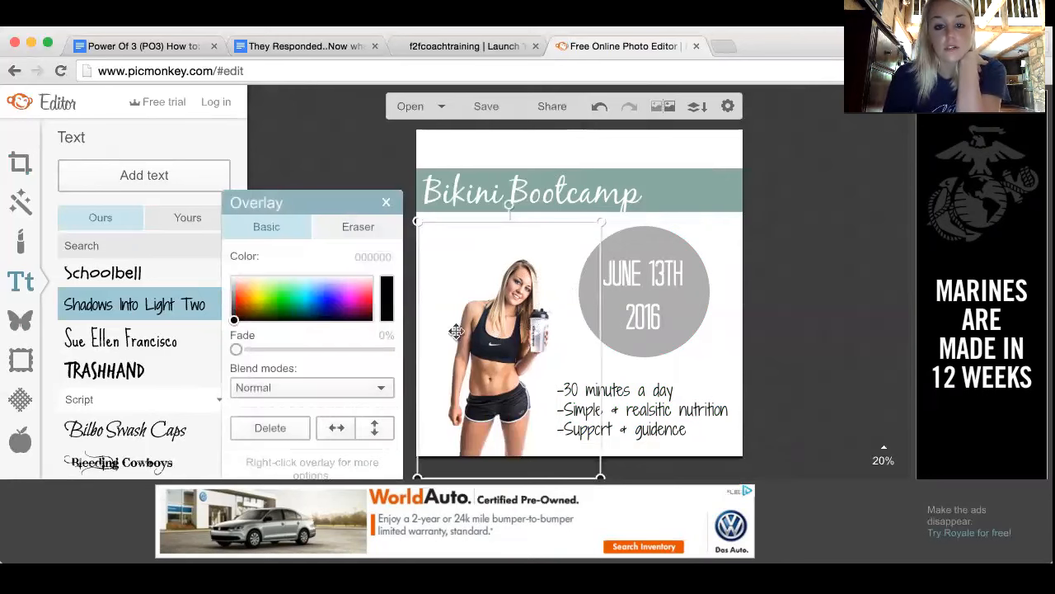
{"action": "left_click", "coordinate": [338, 225]}
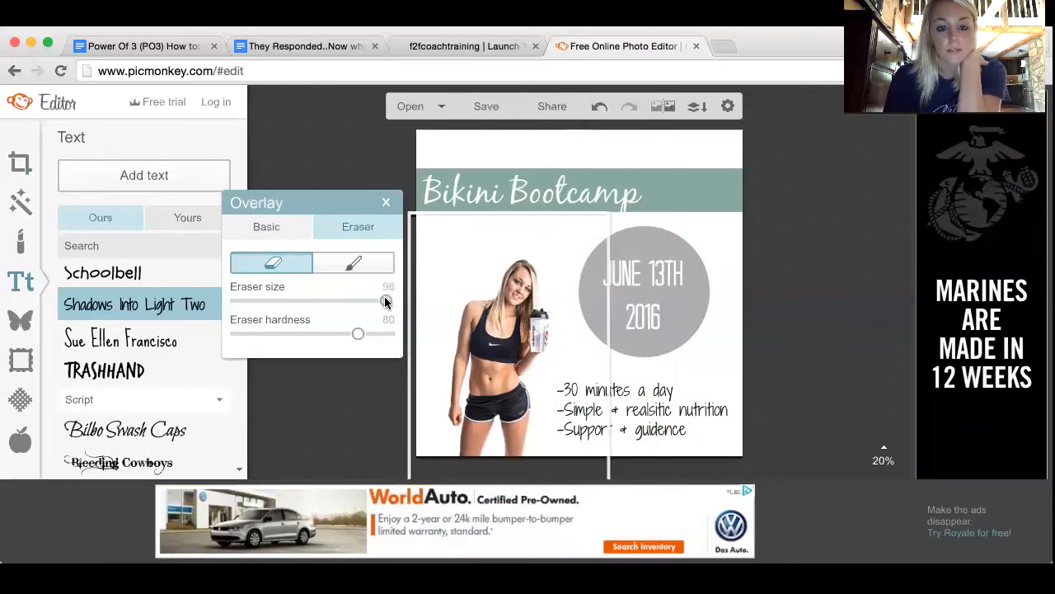
{"action": "left_click_drag", "start_coordinate": [464, 310], "coordinate": [467, 320]}
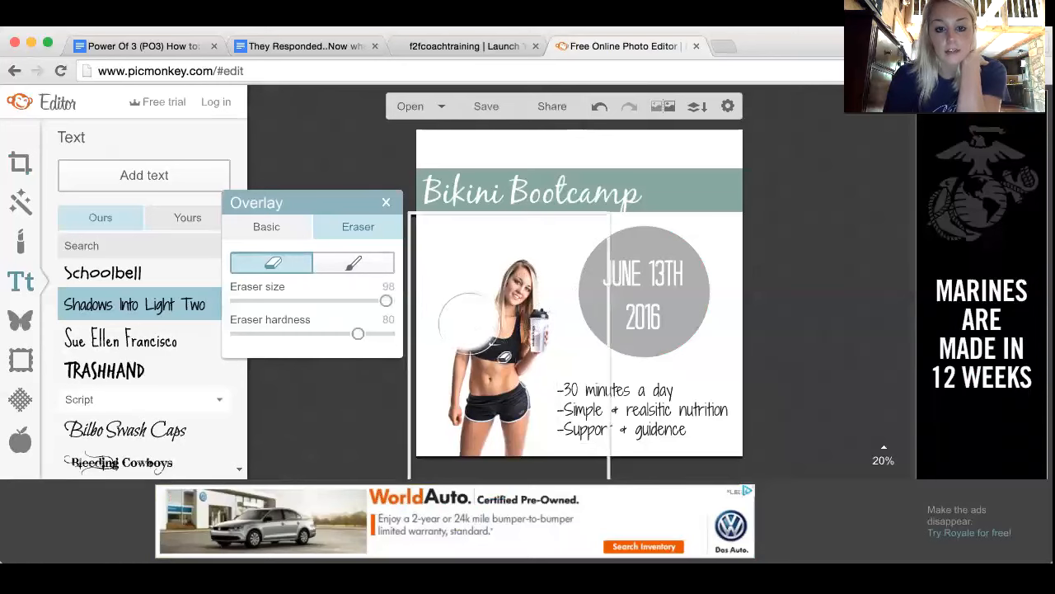
{"action": "left_click", "coordinate": [351, 261]}
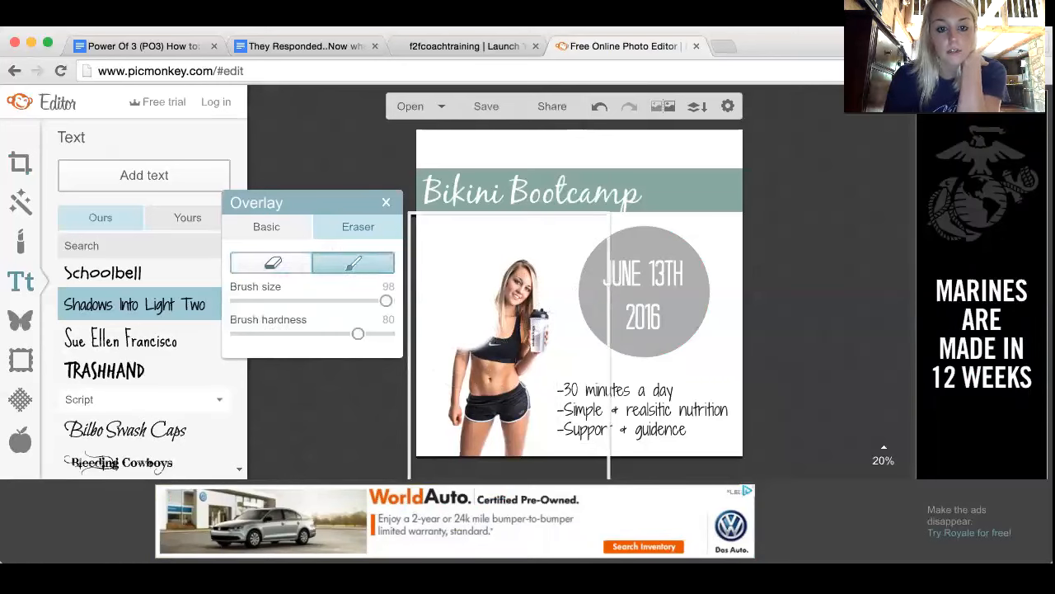
{"action": "left_click_drag", "start_coordinate": [466, 324], "coordinate": [509, 272]}
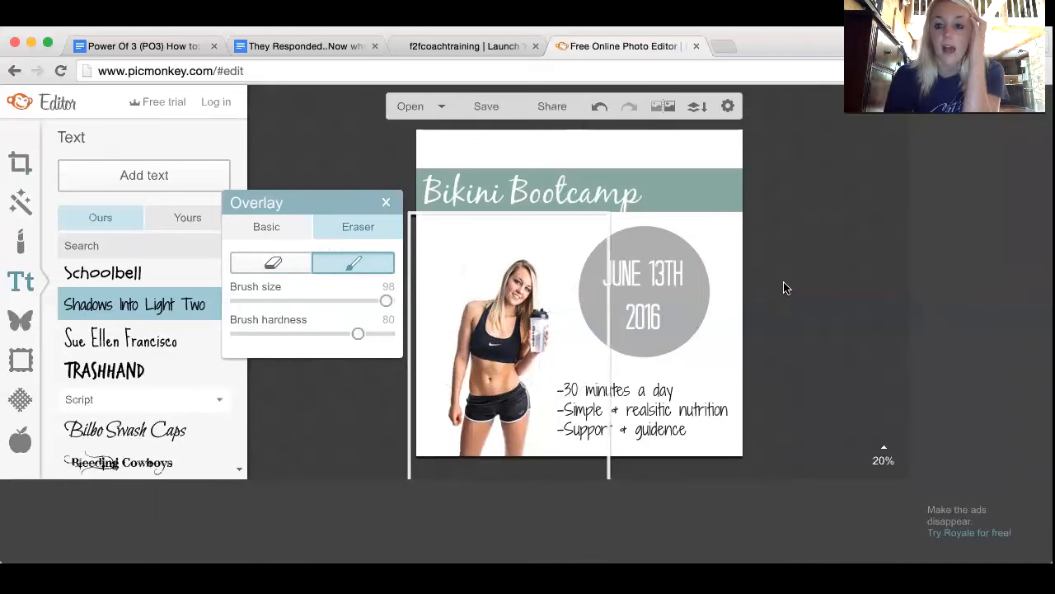
{"action": "left_click", "coordinate": [785, 287]}
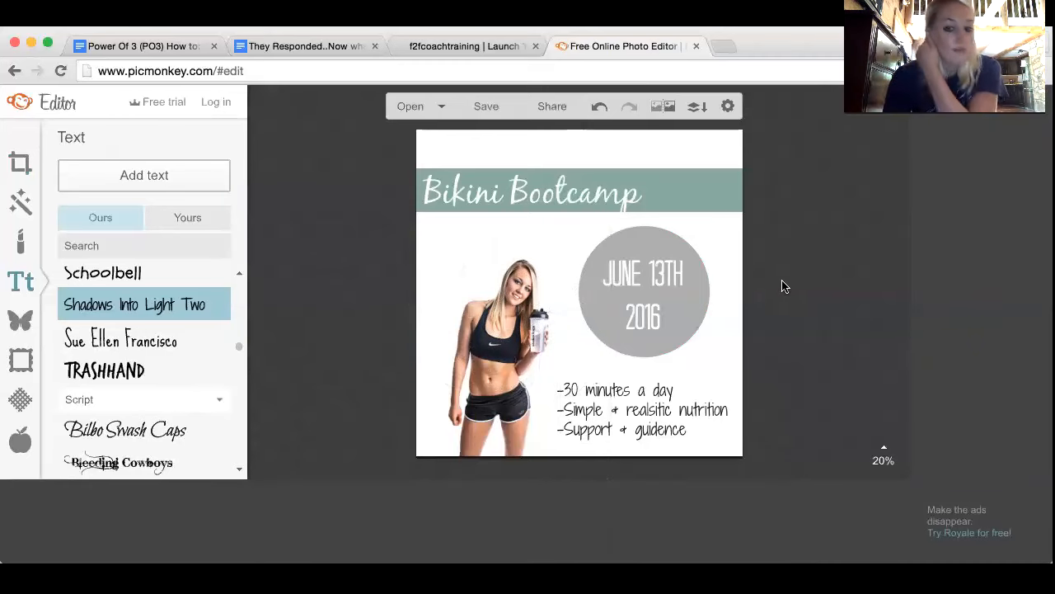
- Browse the overlay library past the Arrows set and open the Dashed & Lined category
{"action": "left_click", "coordinate": [613, 196]}
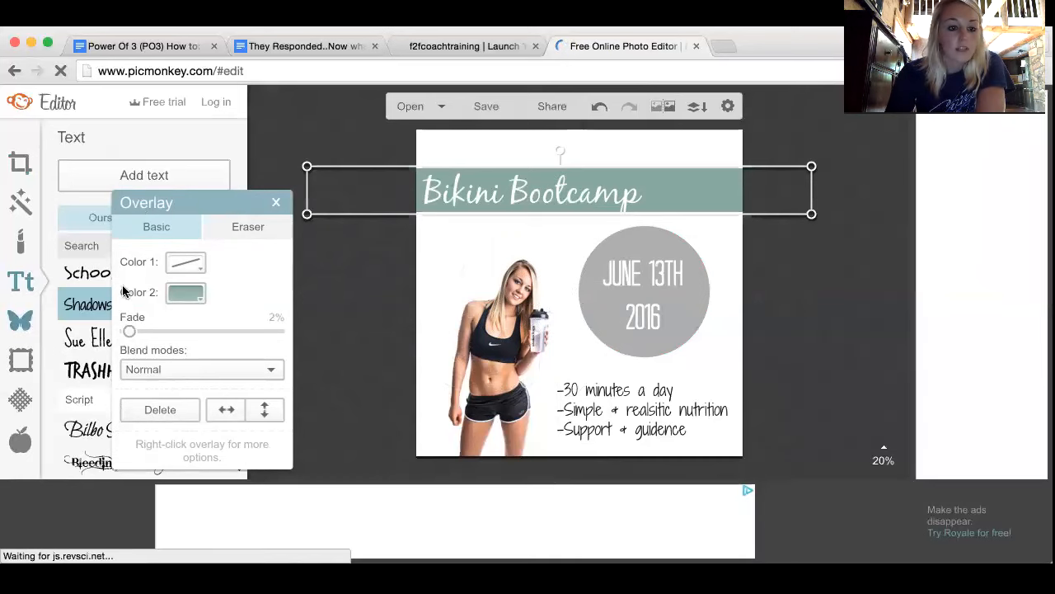
{"action": "left_click", "coordinate": [275, 202]}
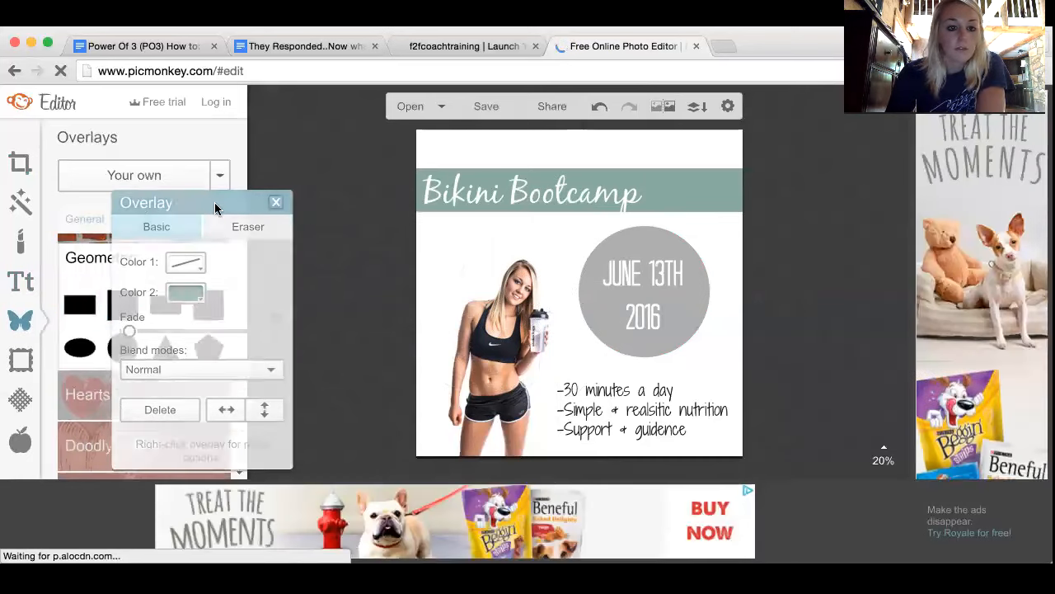
{"action": "left_click_drag", "start_coordinate": [237, 233], "coordinate": [241, 262]}
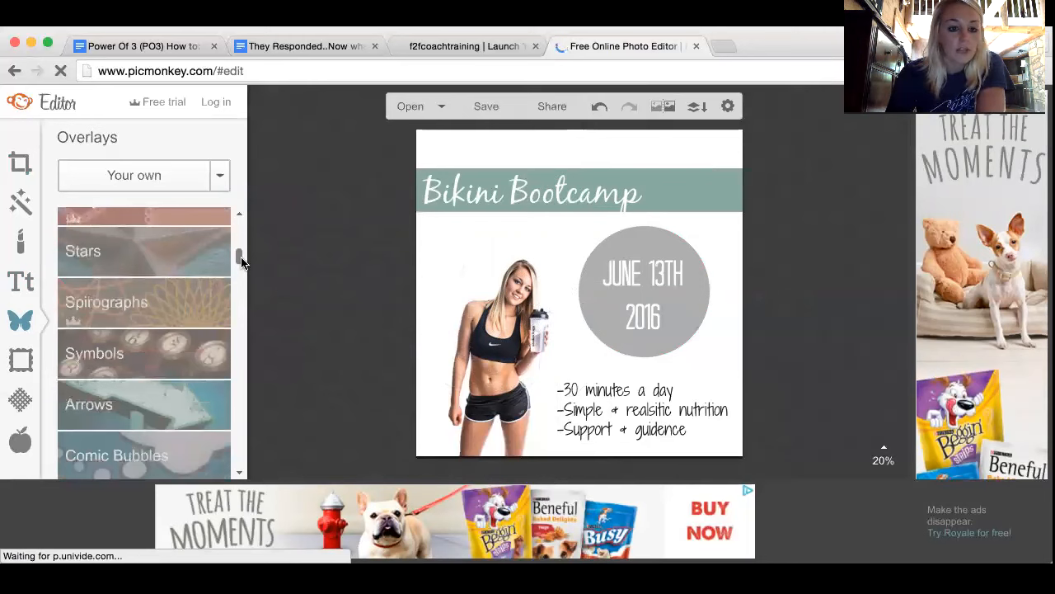
{"action": "left_click", "coordinate": [187, 392]}
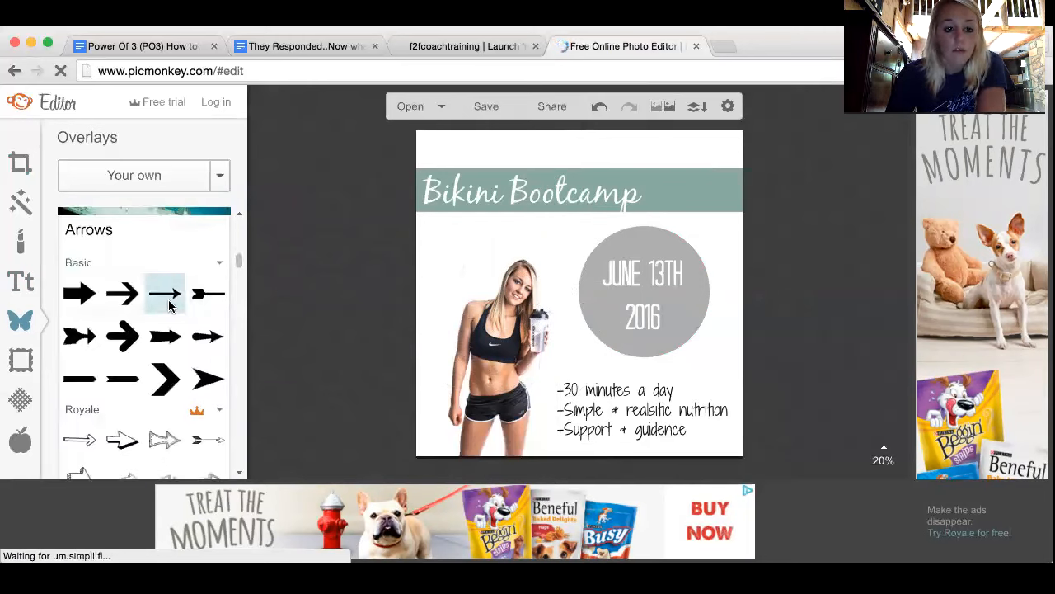
{"action": "left_click_drag", "start_coordinate": [237, 259], "coordinate": [240, 282]}
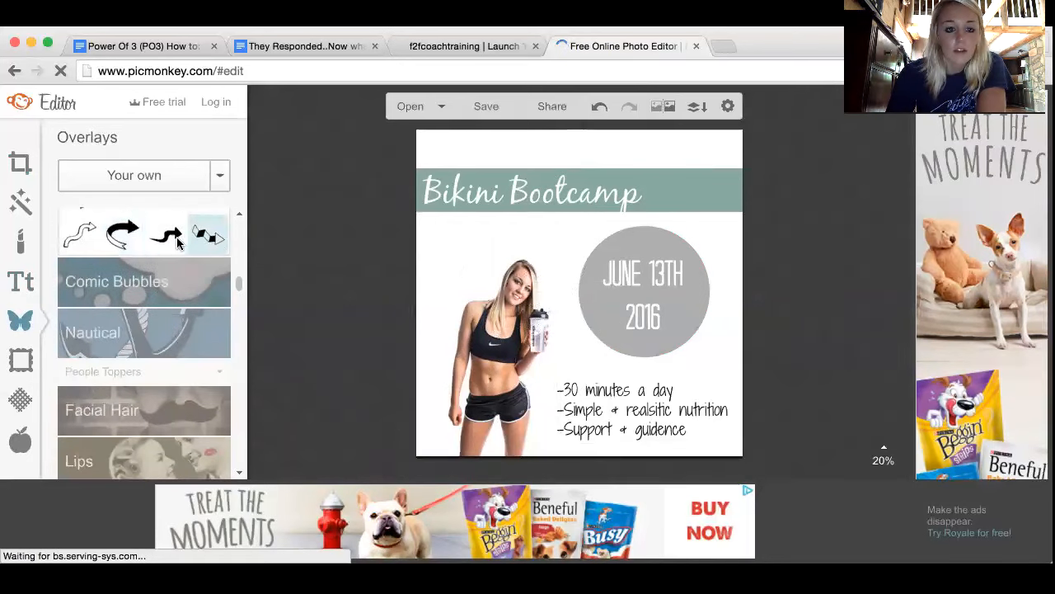
{"action": "left_click_drag", "start_coordinate": [238, 283], "coordinate": [236, 349]}
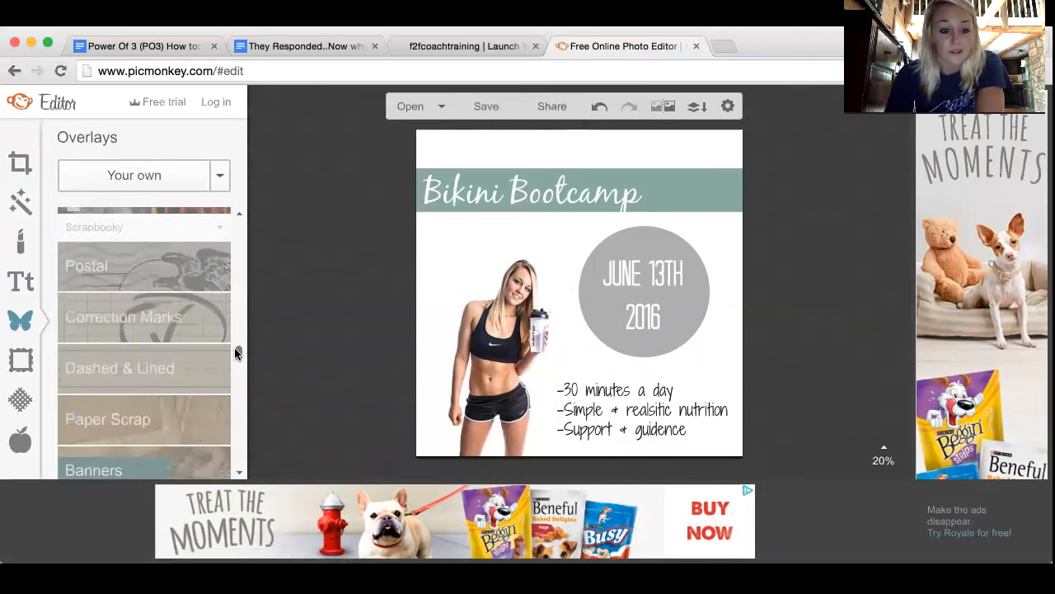
{"action": "left_click", "coordinate": [166, 370]}
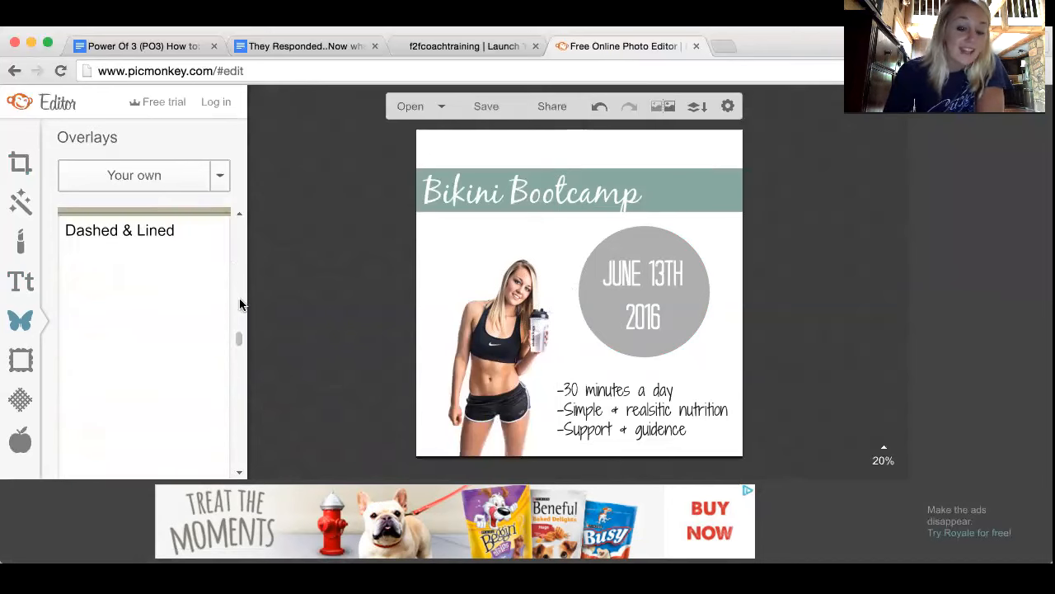
- Try straight dashed-line overlays from the Dashed & Lined set on the graphic and delete them
{"action": "left_click", "coordinate": [145, 287]}
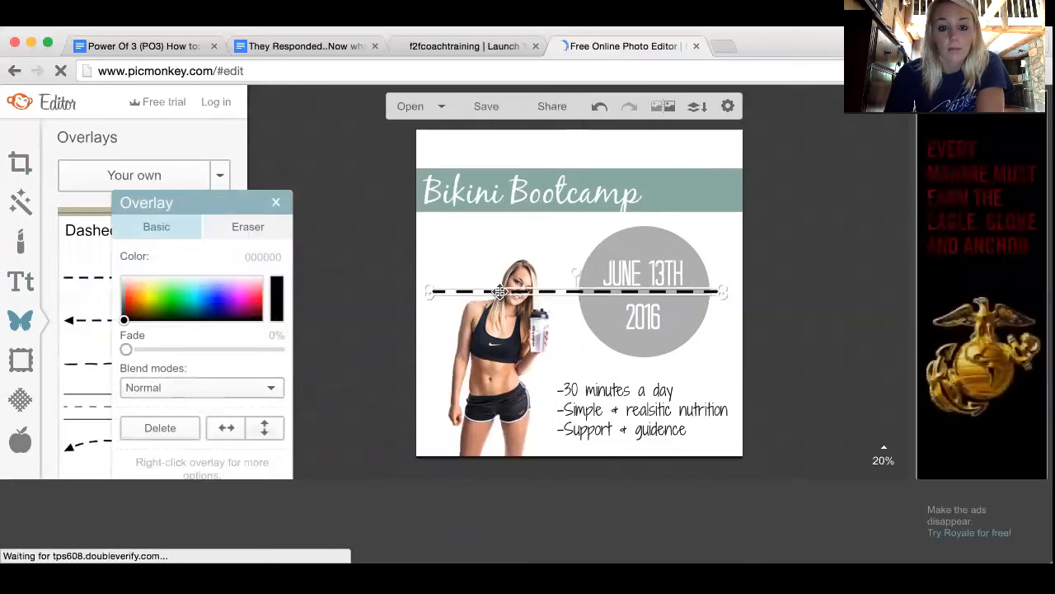
{"action": "left_click_drag", "start_coordinate": [501, 300], "coordinate": [490, 245]}
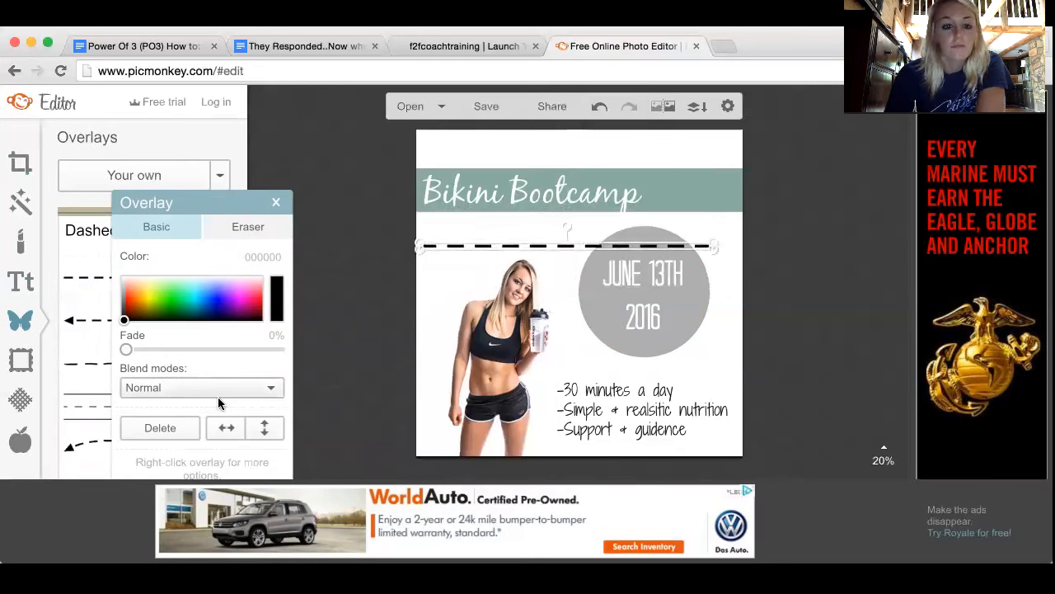
{"action": "left_click", "coordinate": [180, 429]}
{"action": "left_click", "coordinate": [209, 370]}
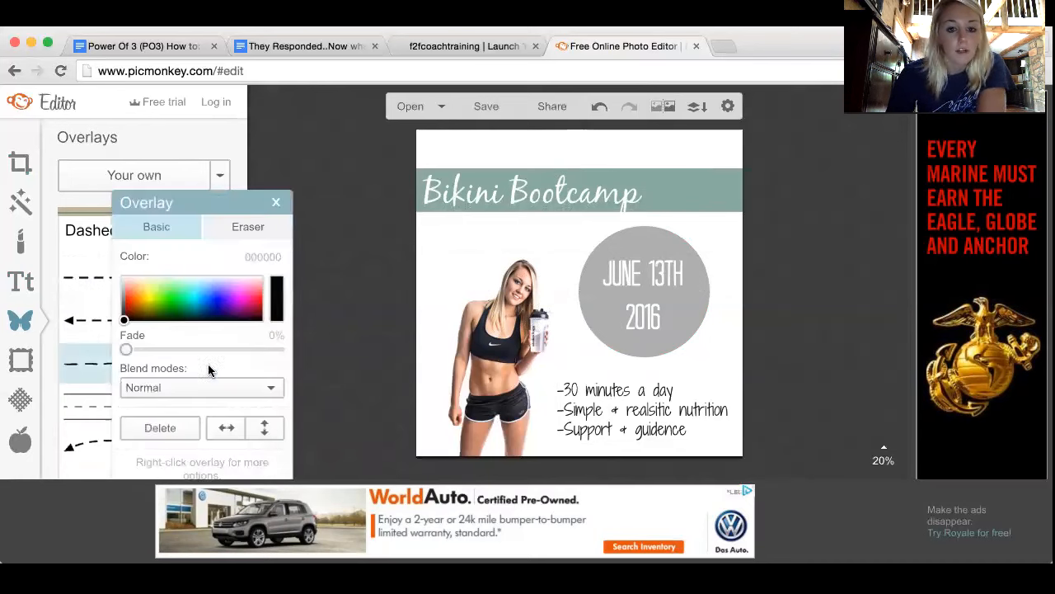
{"action": "left_click", "coordinate": [179, 427]}
- Add the wavy dashed arrow overlay above the woman's head, pointing toward the date circle, and color it gray 676767
{"action": "left_click_drag", "start_coordinate": [240, 339], "coordinate": [240, 349]}
{"action": "left_click", "coordinate": [173, 337]}
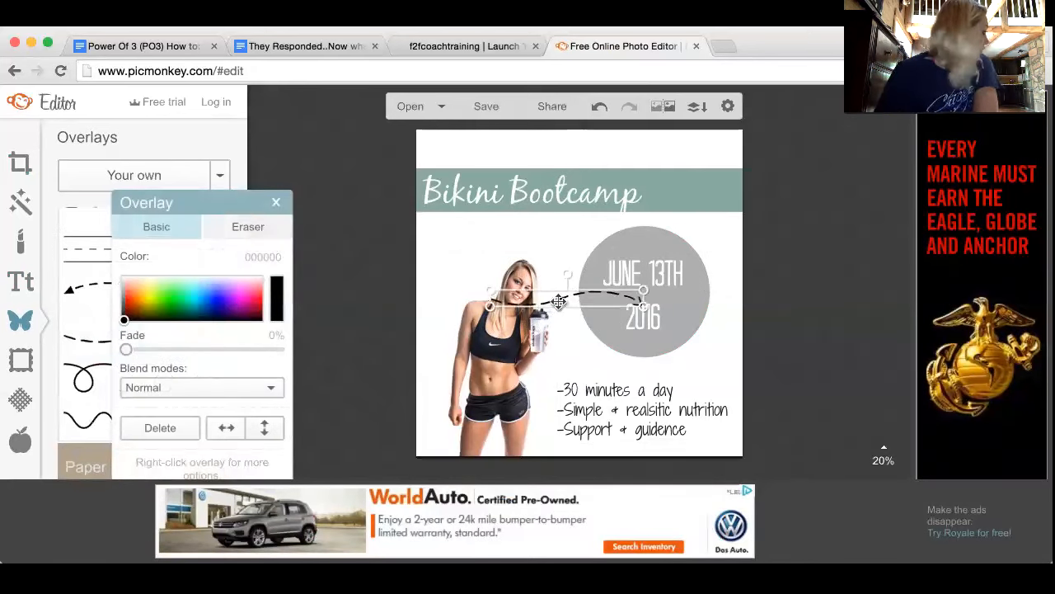
{"action": "left_click_drag", "start_coordinate": [561, 301], "coordinate": [488, 251]}
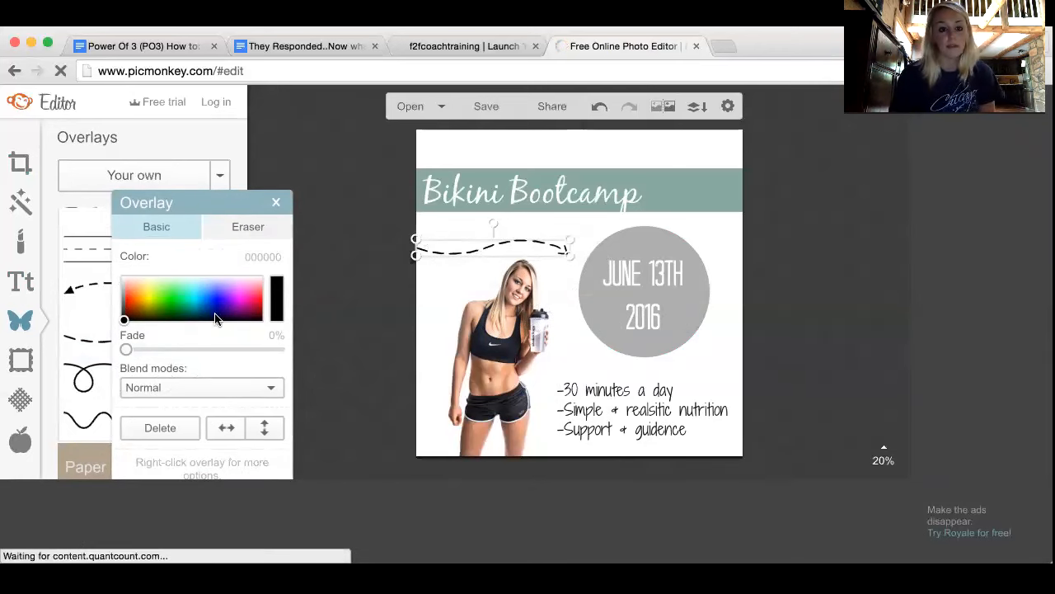
{"action": "left_click", "coordinate": [119, 305]}
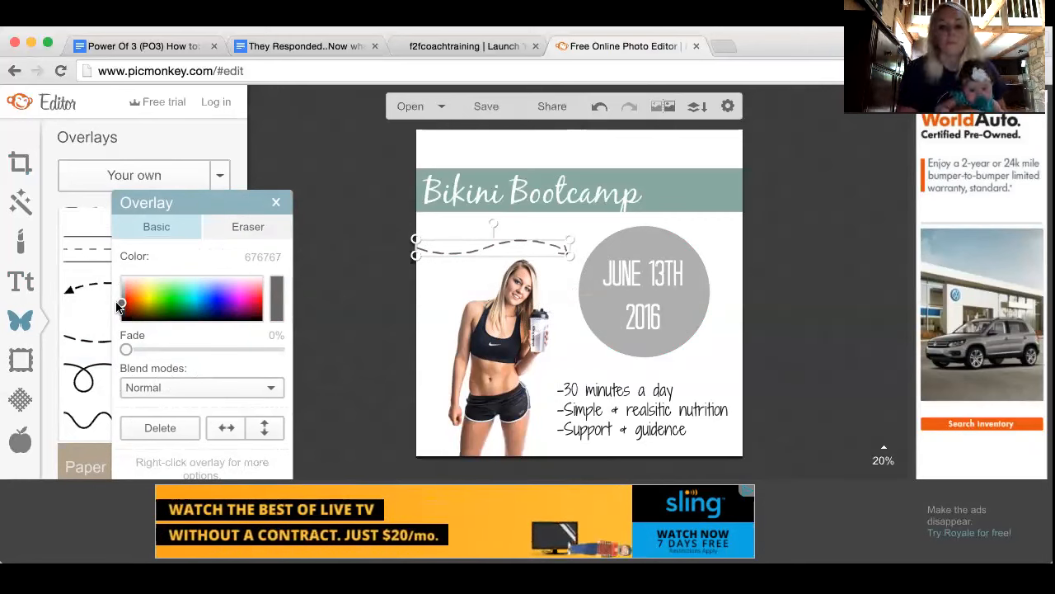
{"action": "left_click", "coordinate": [766, 273]}
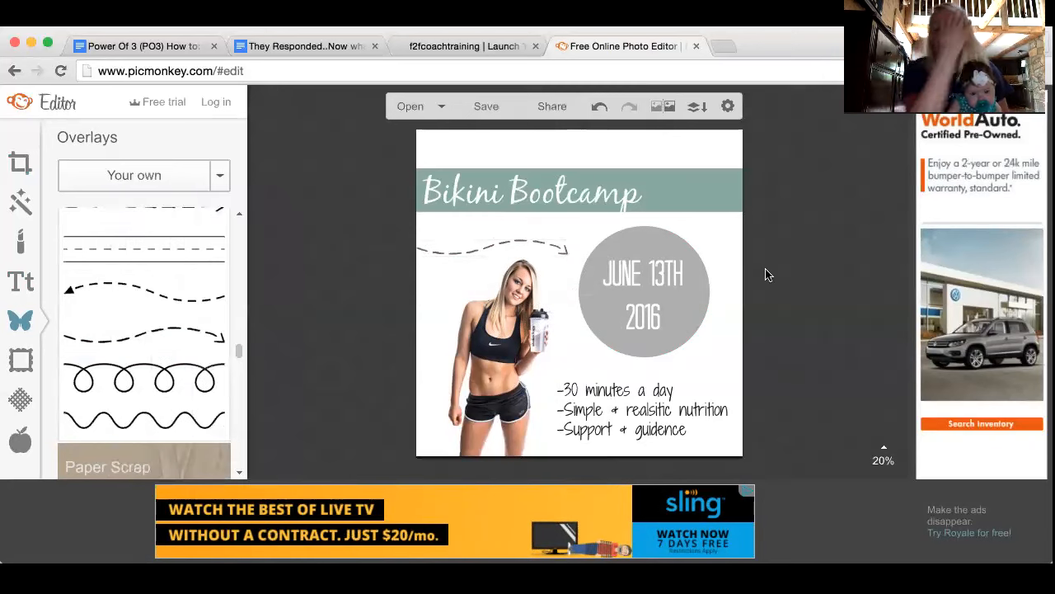
- Save the graphic to the computer's Downloads folder as a JPEG image named Bikini Bootcamp
{"action": "left_click", "coordinate": [478, 109]}
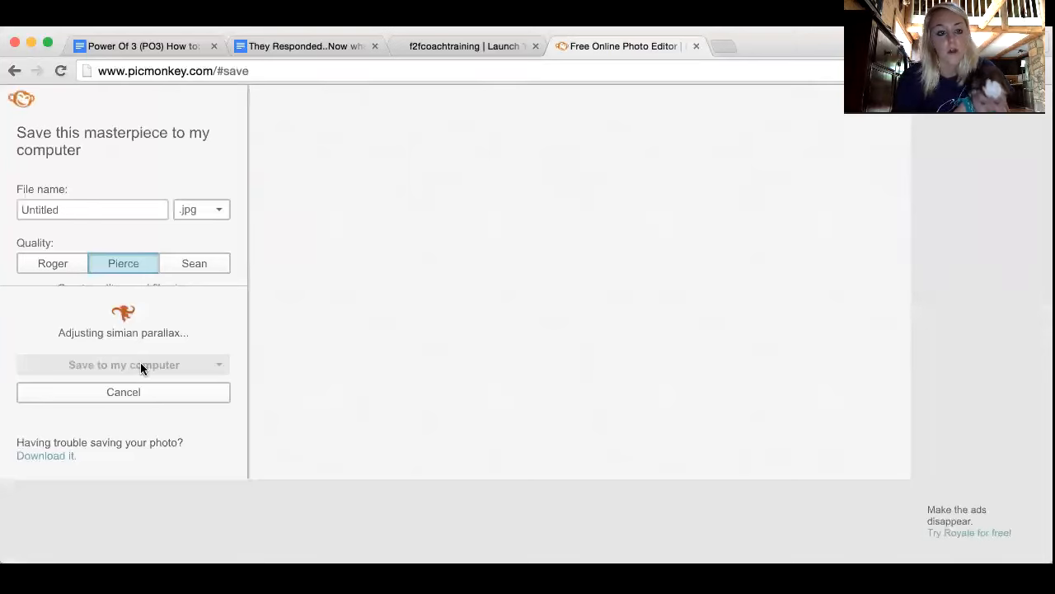
{"action": "left_click", "coordinate": [149, 366]}
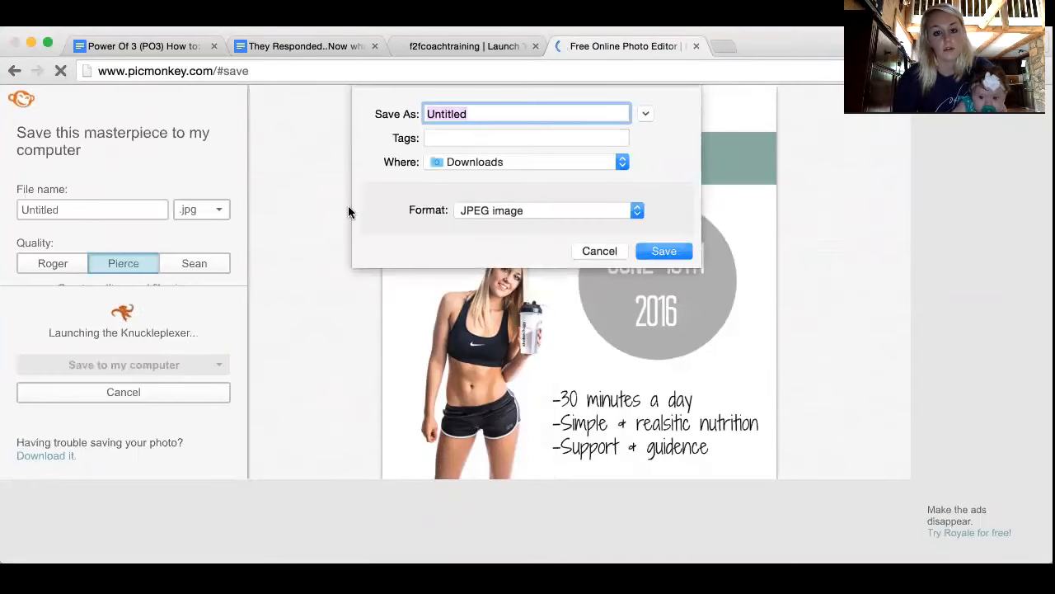
{"action": "key", "text": "BackSpace"}
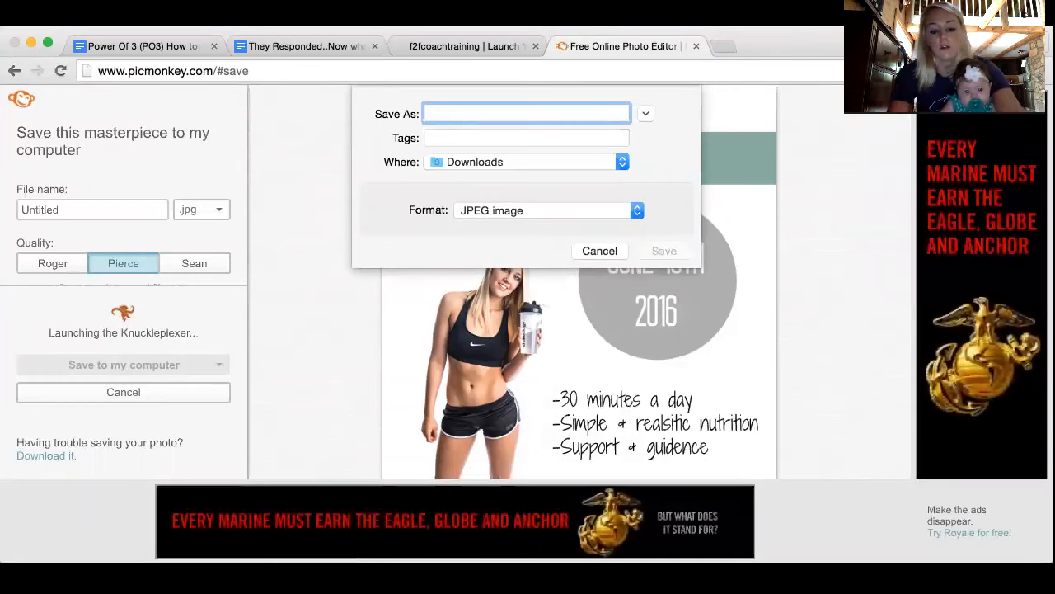
{"action": "type", "text": "Bikini Bo"}
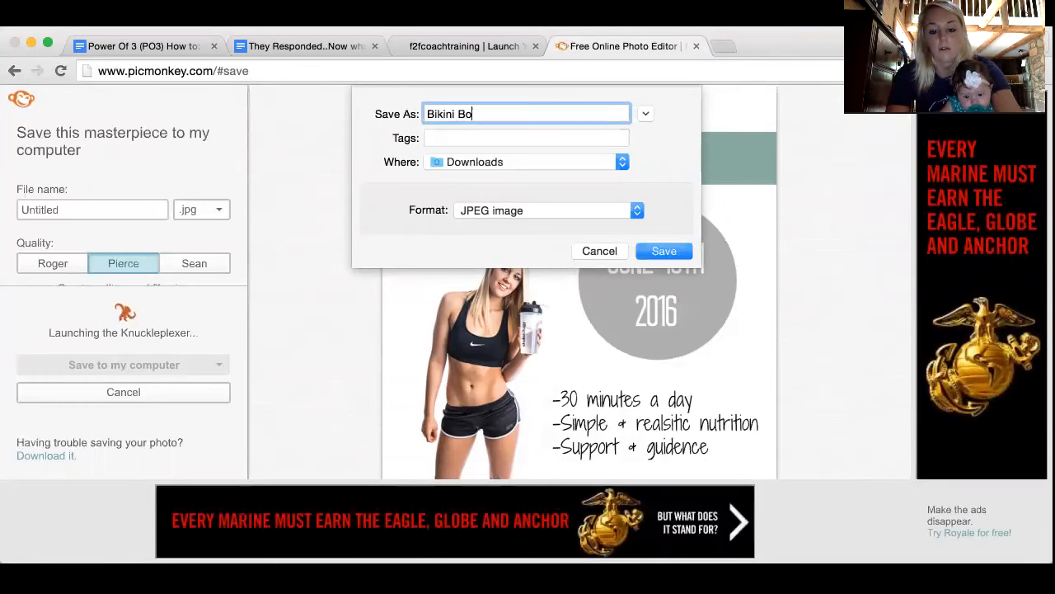
{"action": "type", "text": "otcamp"}
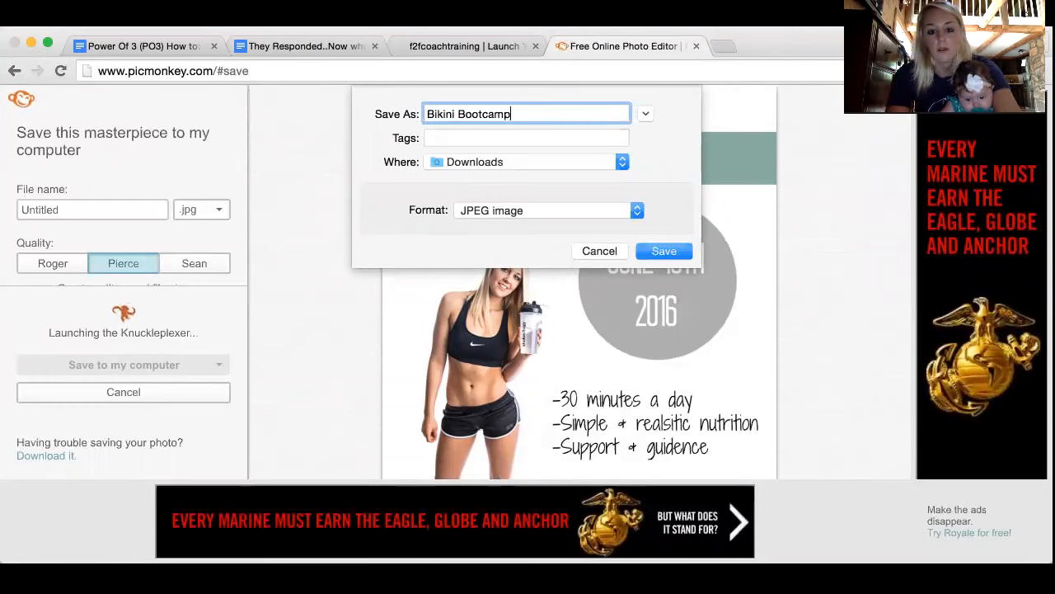
{"action": "left_click", "coordinate": [657, 251]}
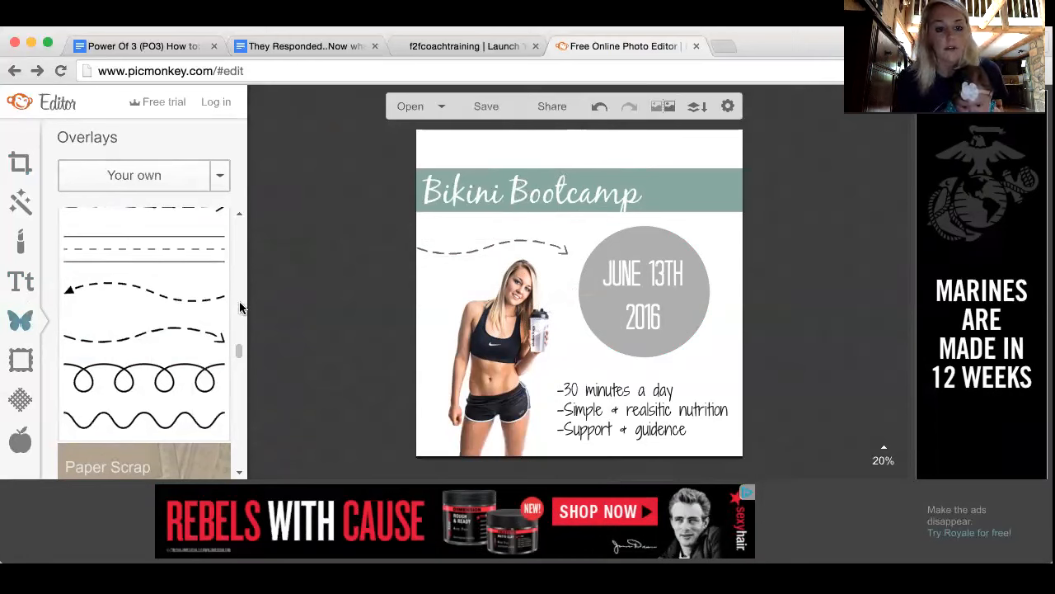
- Add a rectangle overlay from the Geometric set, enlarge it past the canvas width and place it over the title band
{"action": "left_click_drag", "start_coordinate": [237, 350], "coordinate": [235, 217]}
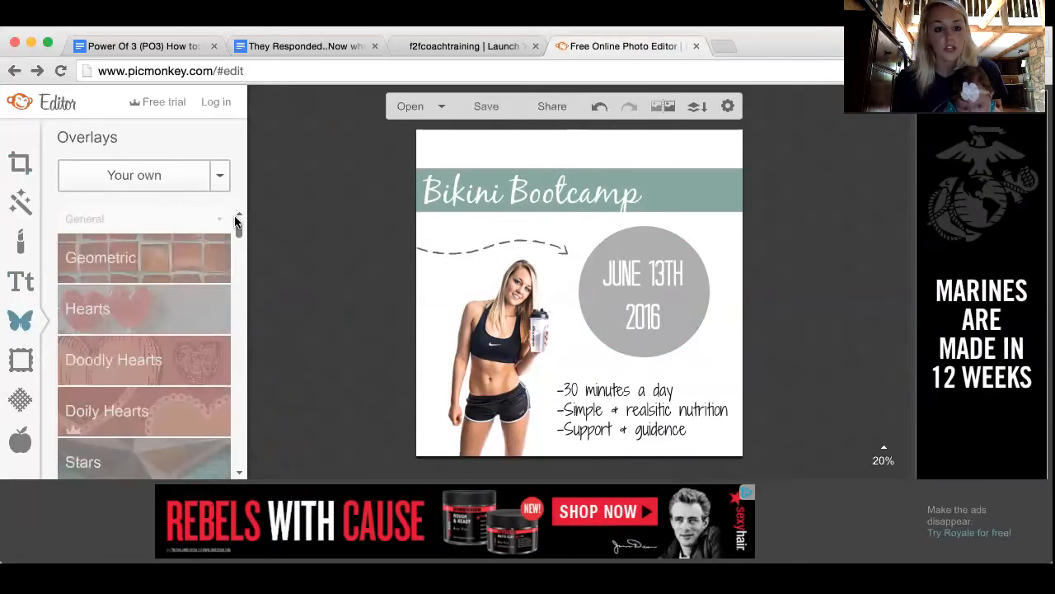
{"action": "left_click", "coordinate": [174, 266]}
{"action": "left_click", "coordinate": [87, 310]}
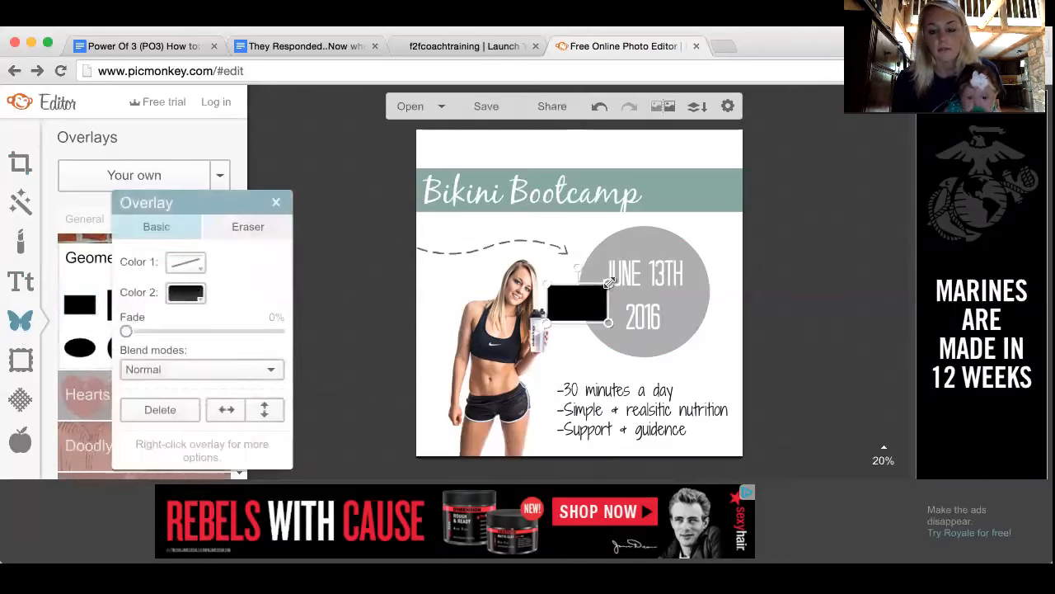
{"action": "left_click_drag", "start_coordinate": [606, 286], "coordinate": [782, 198]}
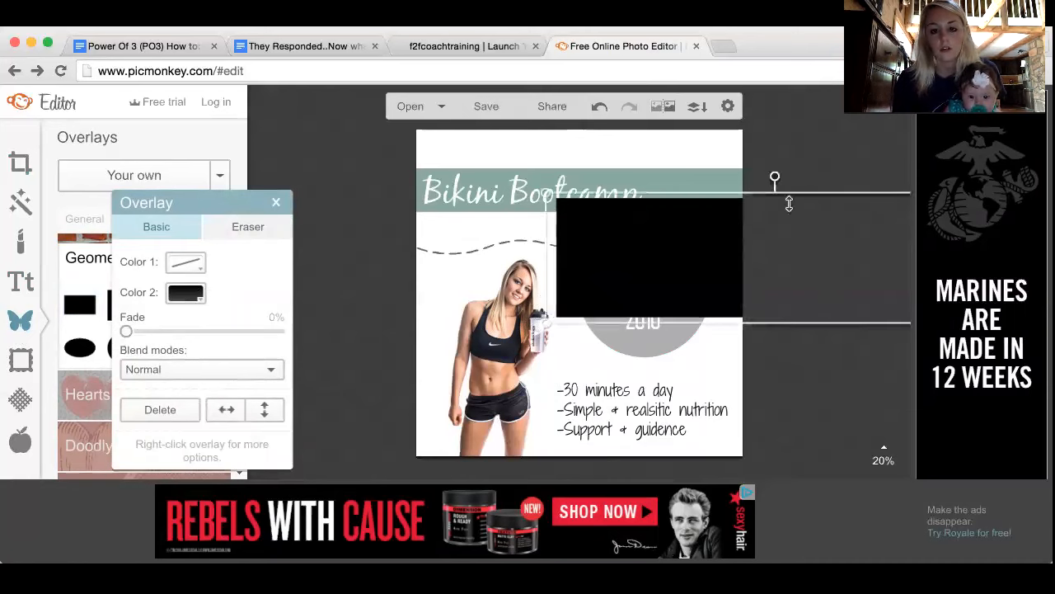
{"action": "left_click_drag", "start_coordinate": [638, 228], "coordinate": [485, 136]}
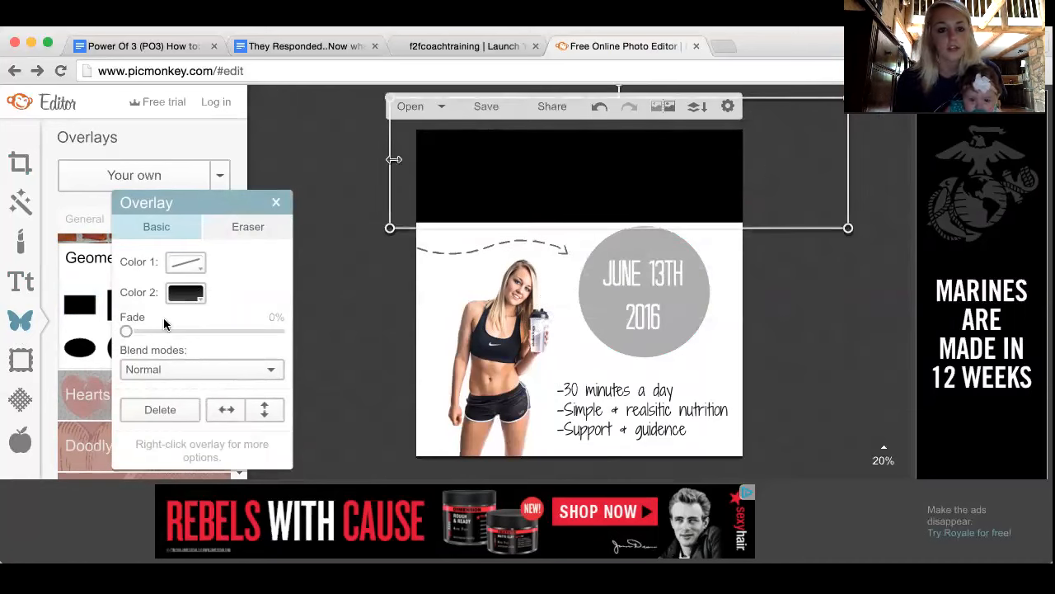
- Fill the rectangle covering the title with white and make its outline transparent
{"action": "left_click", "coordinate": [195, 264]}
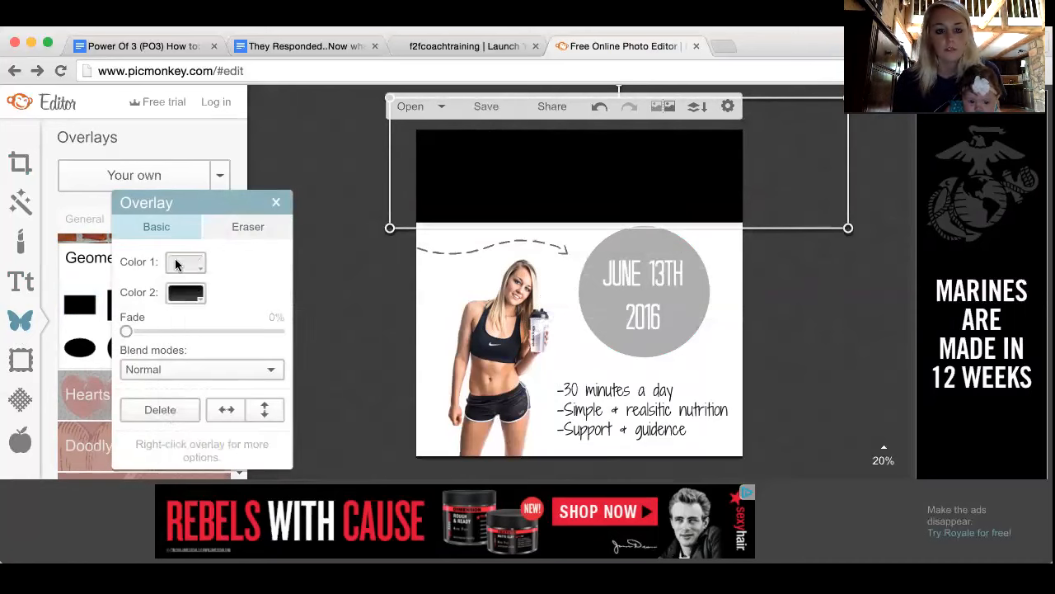
{"action": "left_click", "coordinate": [188, 293]}
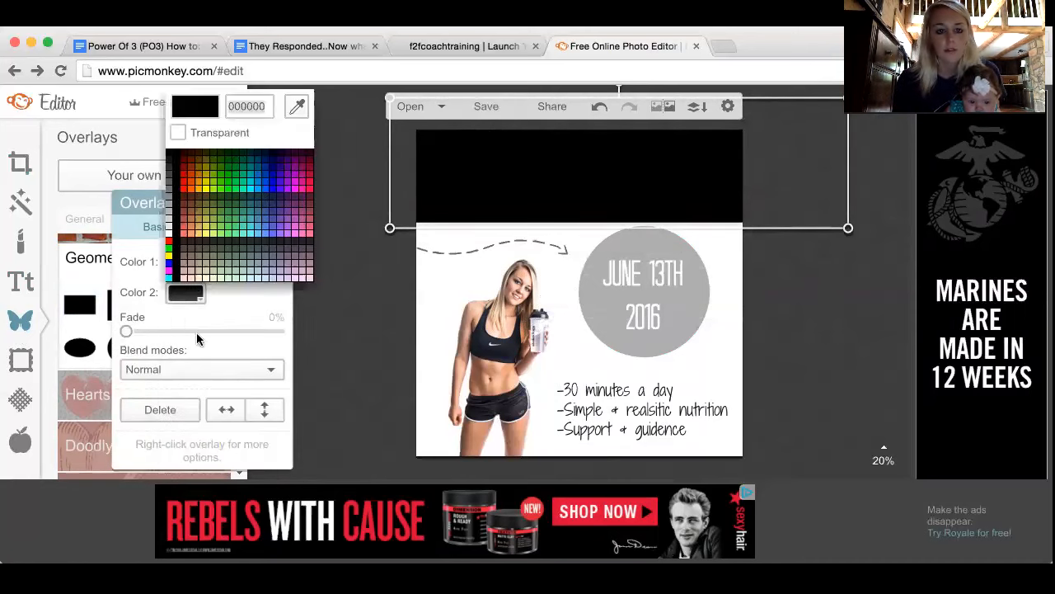
{"action": "left_click", "coordinate": [187, 244]}
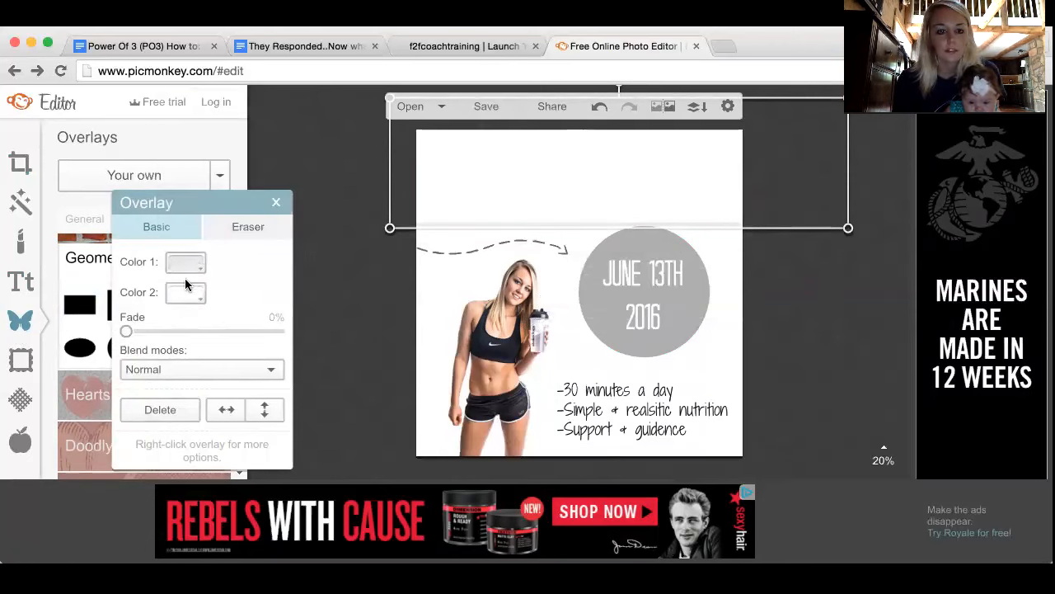
{"action": "left_click", "coordinate": [184, 272]}
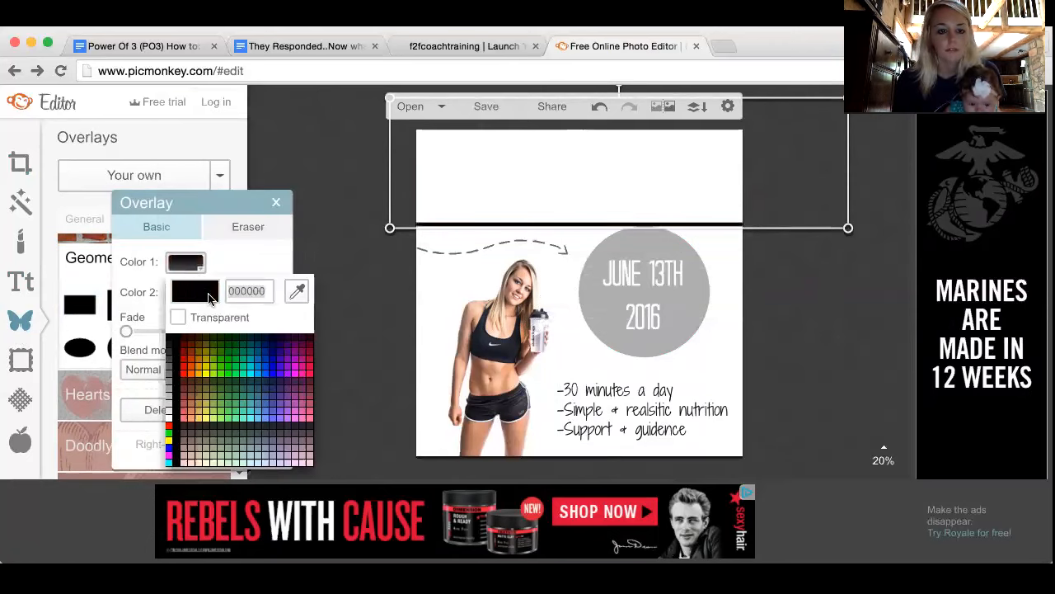
{"action": "left_click", "coordinate": [178, 318]}
{"action": "left_click", "coordinate": [321, 255]}
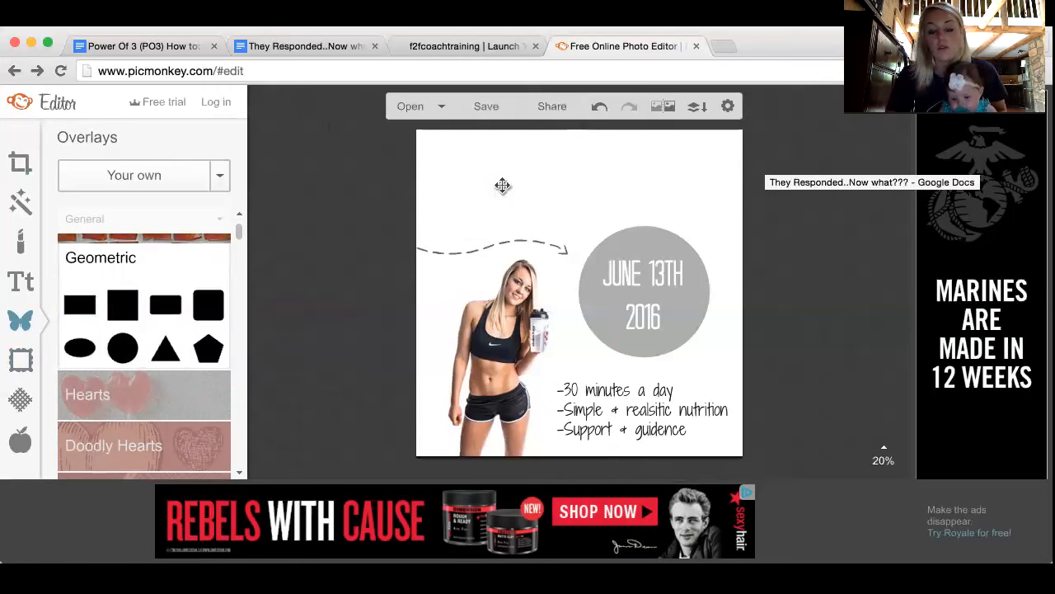
{"action": "left_click", "coordinate": [497, 341]}
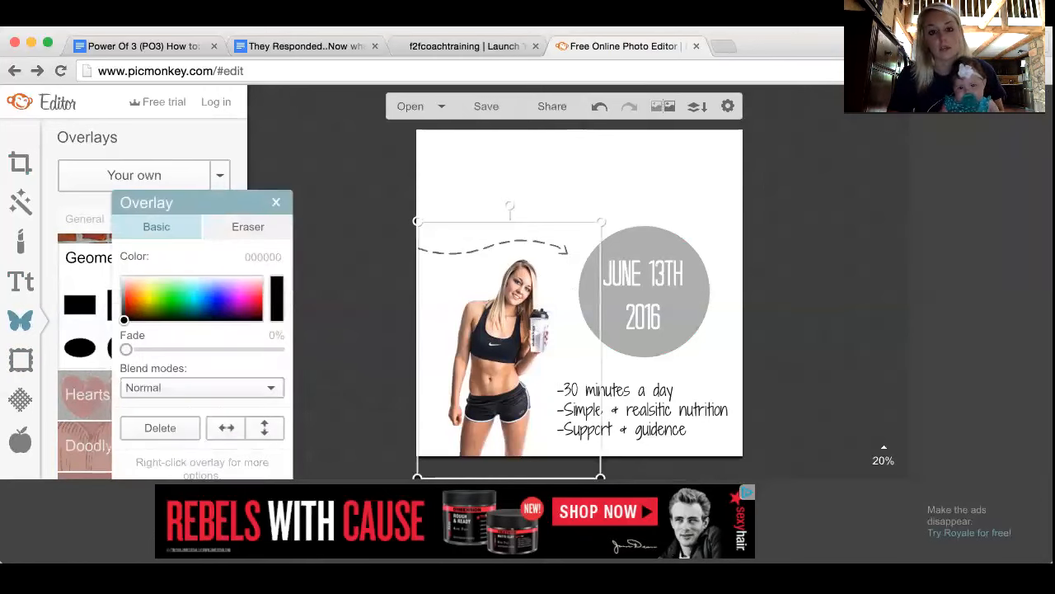
{"action": "left_click", "coordinate": [490, 184]}
{"action": "left_click", "coordinate": [825, 330]}
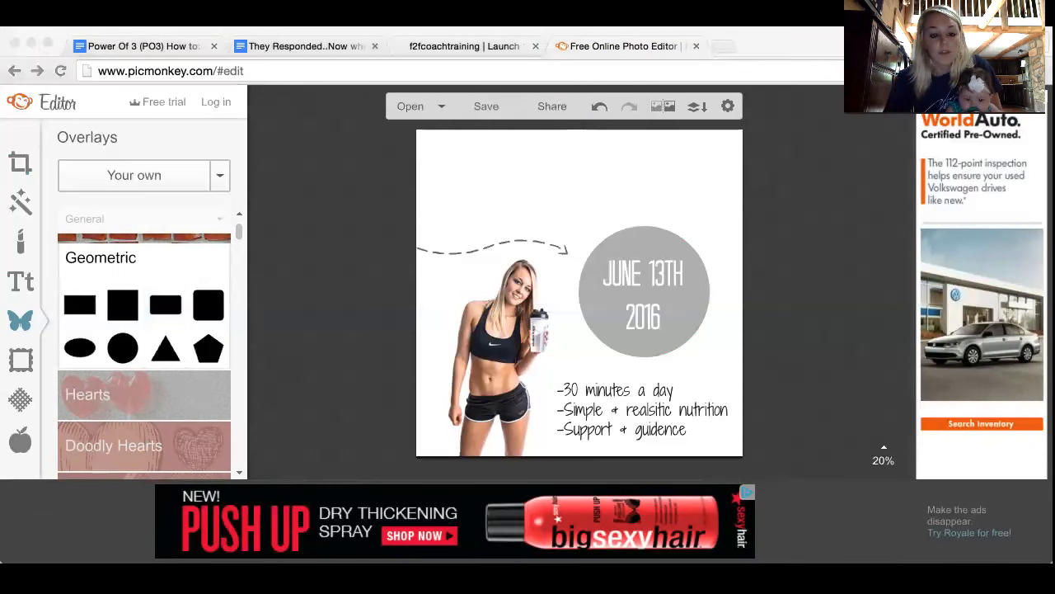
{"action": "left_click", "coordinate": [743, 36]}
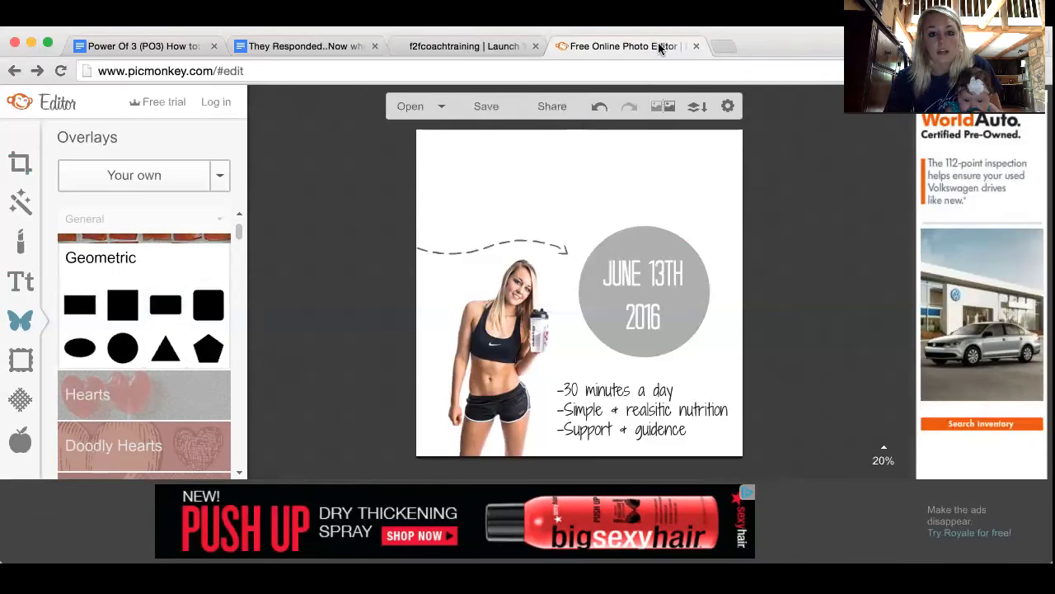
- Open facebook.com in a new browser tab
{"action": "left_click", "coordinate": [724, 46]}
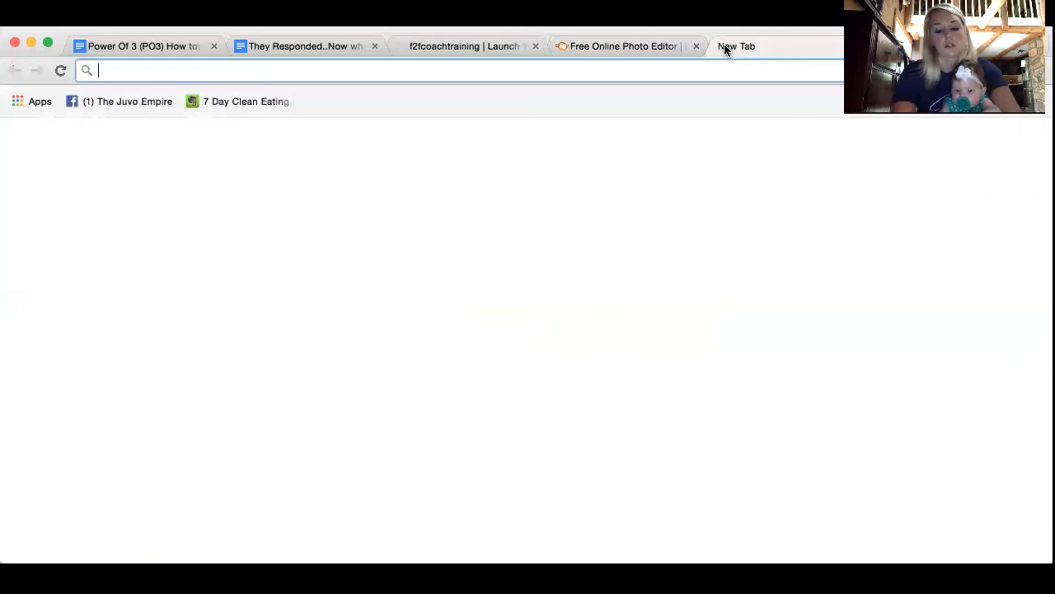
{"action": "type", "text": "tay"}
{"action": "key", "text": "BackSpace"}
{"action": "key", "text": "BackSpace"}
{"action": "key", "text": "BackSpace"}
{"action": "key", "text": "BackSpace"}
{"action": "type", "text": "f"}
{"action": "key", "text": "BackSpace"}
{"action": "key", "text": "BackSpace"}
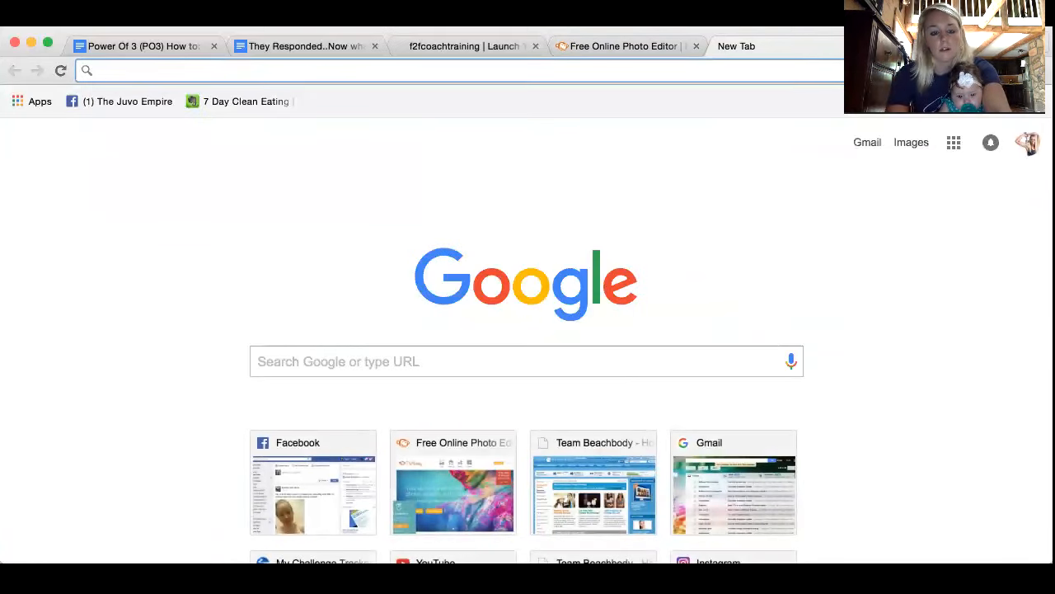
{"action": "type", "text": "j"}
{"action": "key", "text": "BackSpace"}
{"action": "type", "text": "facebook.com"}
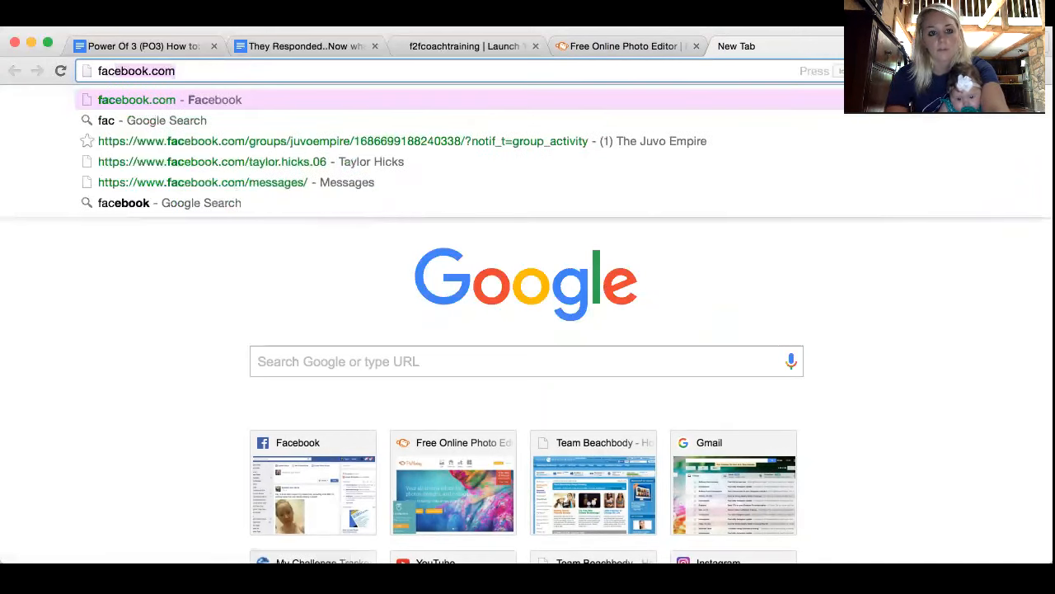
{"action": "key", "text": "Return"}
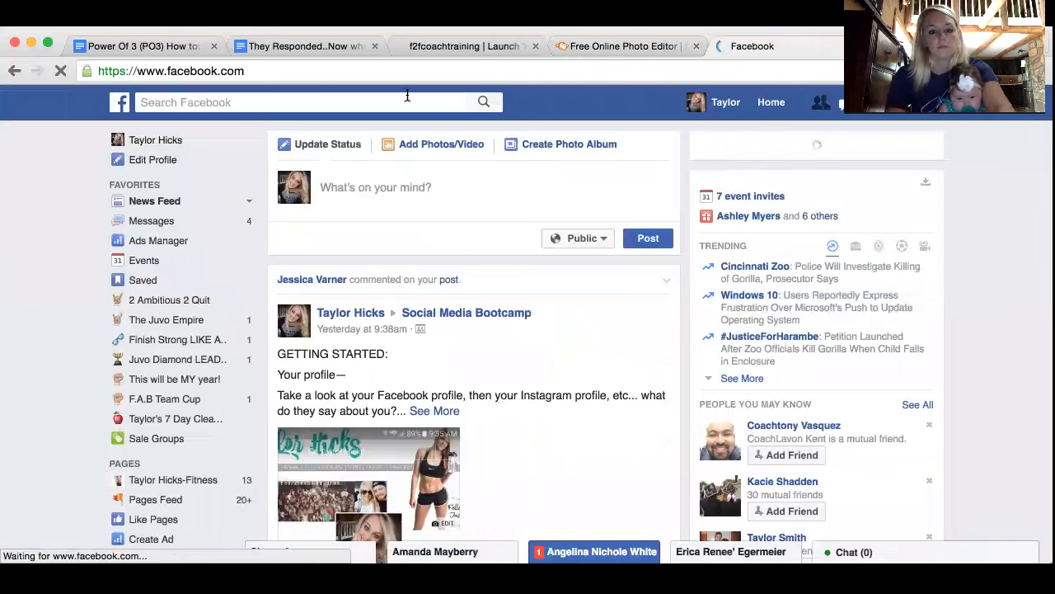
- Find the fitness coach's Facebook profile by first name and examine its cover photo at full size
{"action": "left_click", "coordinate": [321, 104]}
{"action": "type", "text": "tay"}
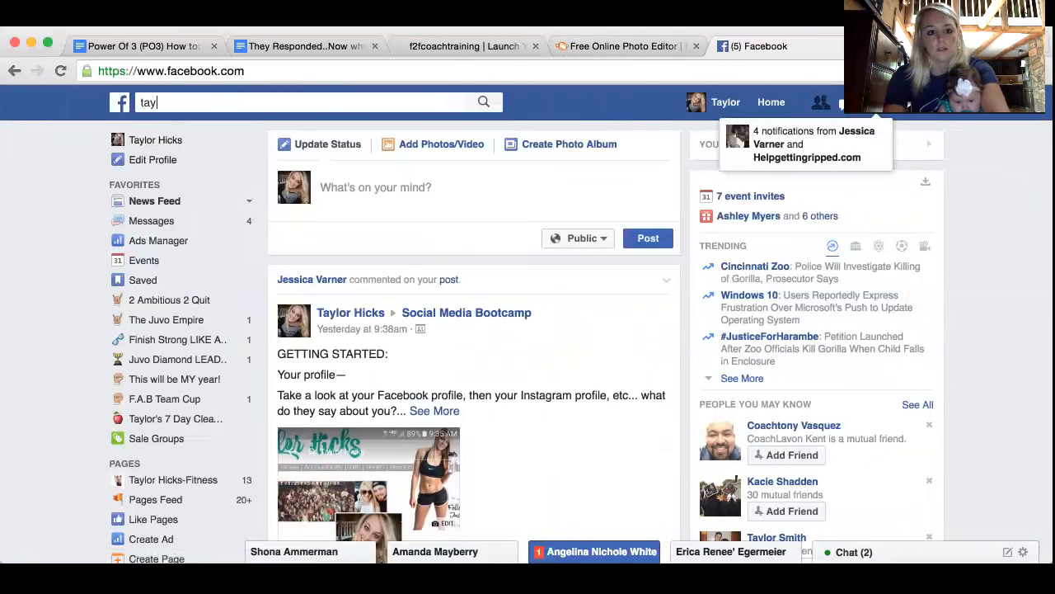
{"action": "key", "text": "BackSpace"}
{"action": "key", "text": "BackSpace"}
{"action": "key", "text": "BackSpace"}
{"action": "type", "text": "jaylene"}
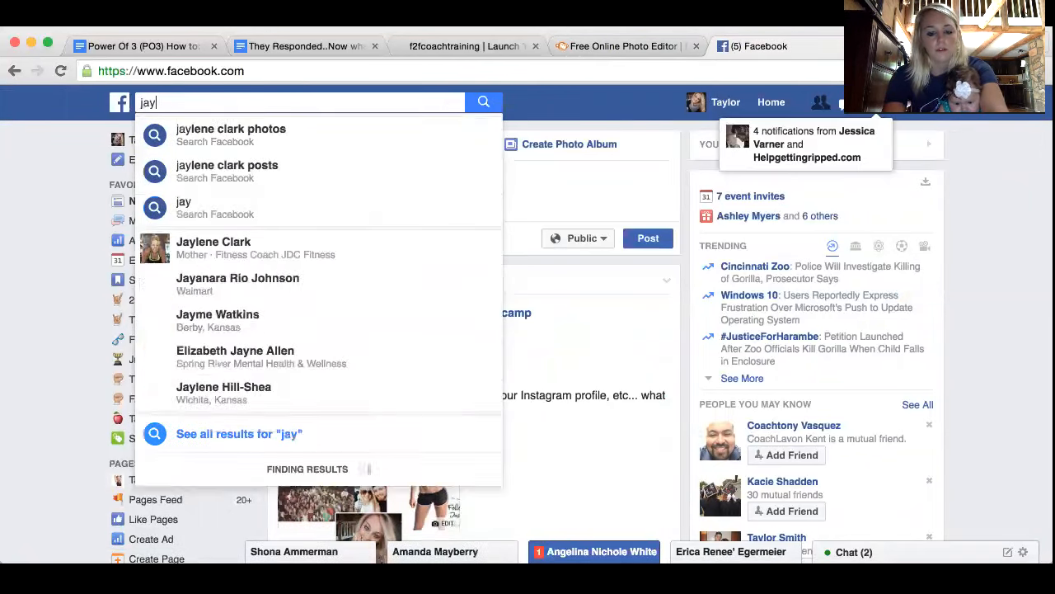
{"action": "left_click", "coordinate": [354, 247]}
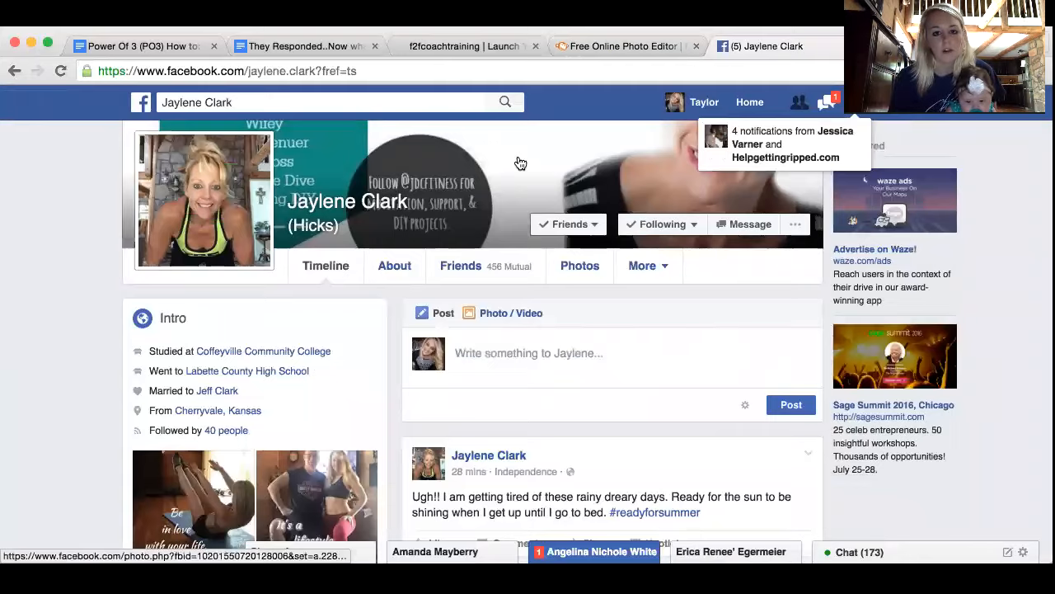
{"action": "left_click", "coordinate": [520, 162]}
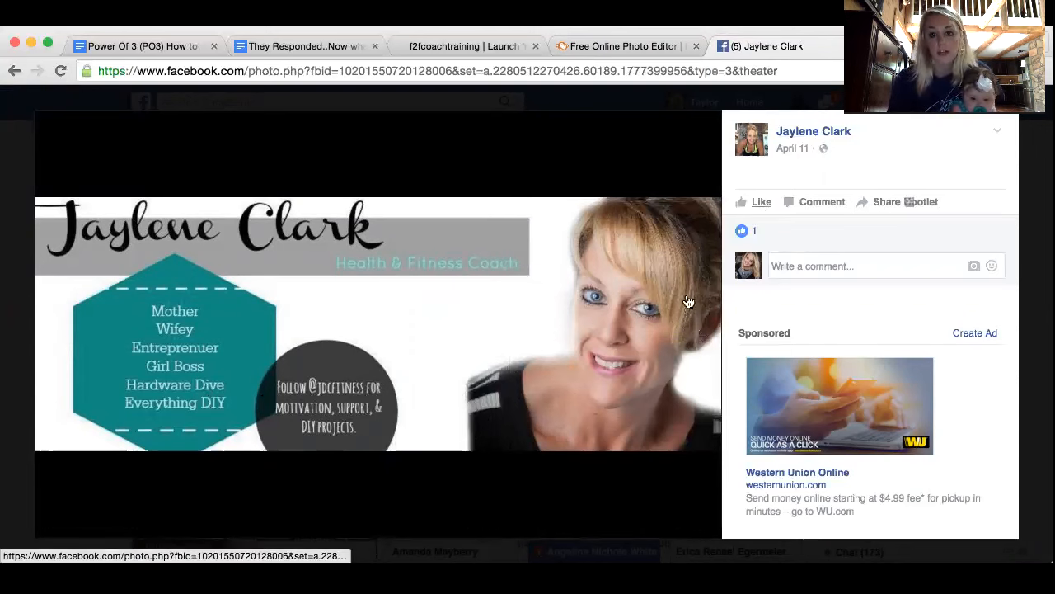
{"action": "left_click", "coordinate": [1028, 122]}
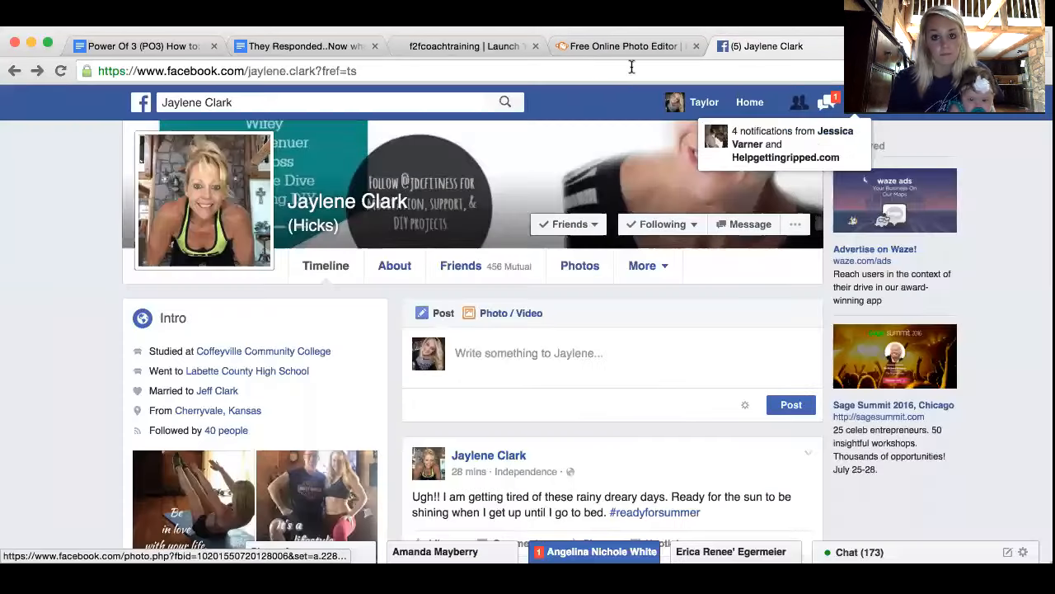
- Search Facebook for jdc, view the JDC Fitness page's cover design, and return to the PicMonkey graphic
{"action": "left_click", "coordinate": [447, 101]}
{"action": "type", "text": "jdc"}
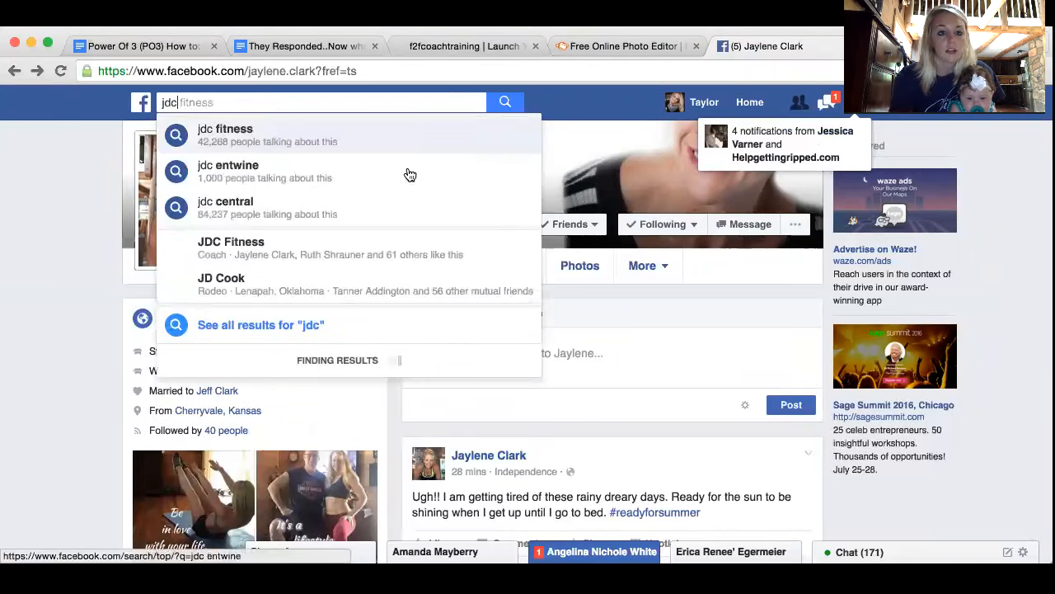
{"action": "left_click", "coordinate": [381, 255]}
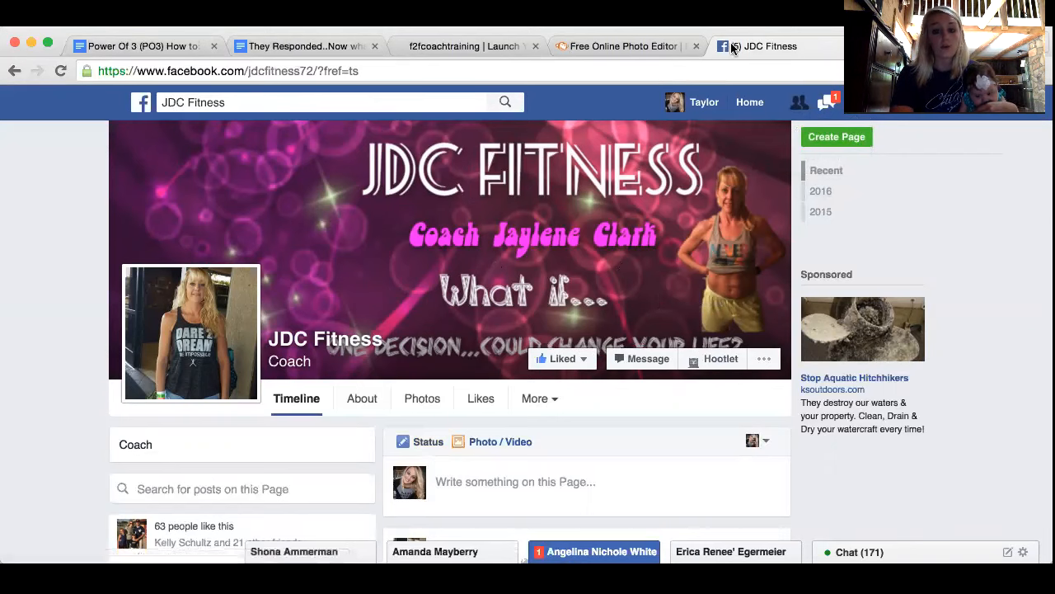
{"action": "left_click", "coordinate": [625, 46]}
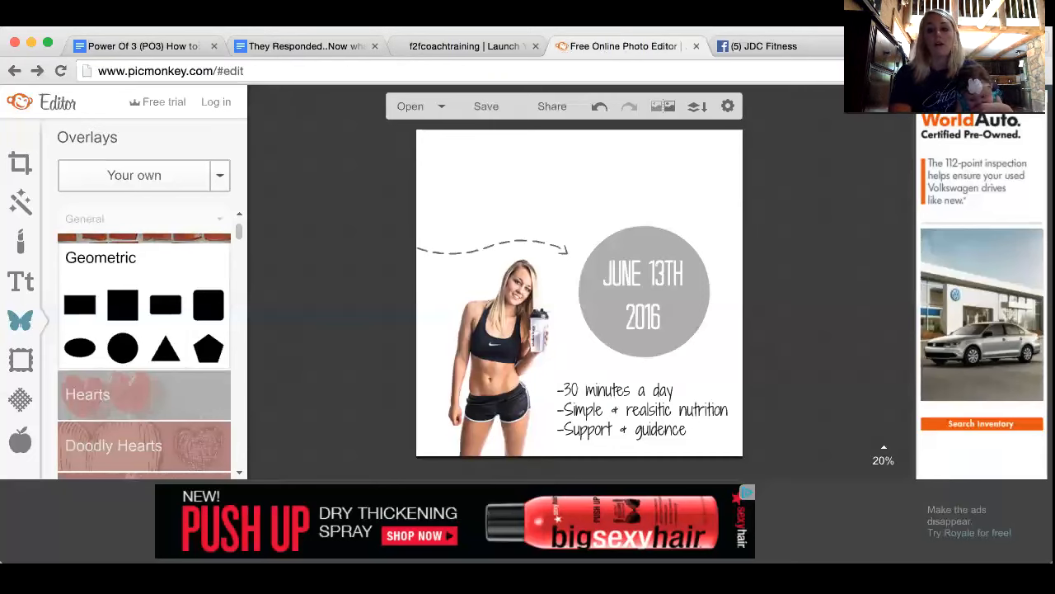
- Open canva.com in a new browser tab
{"action": "key", "text": "super+t"}
{"action": "type", "text": "ca"}
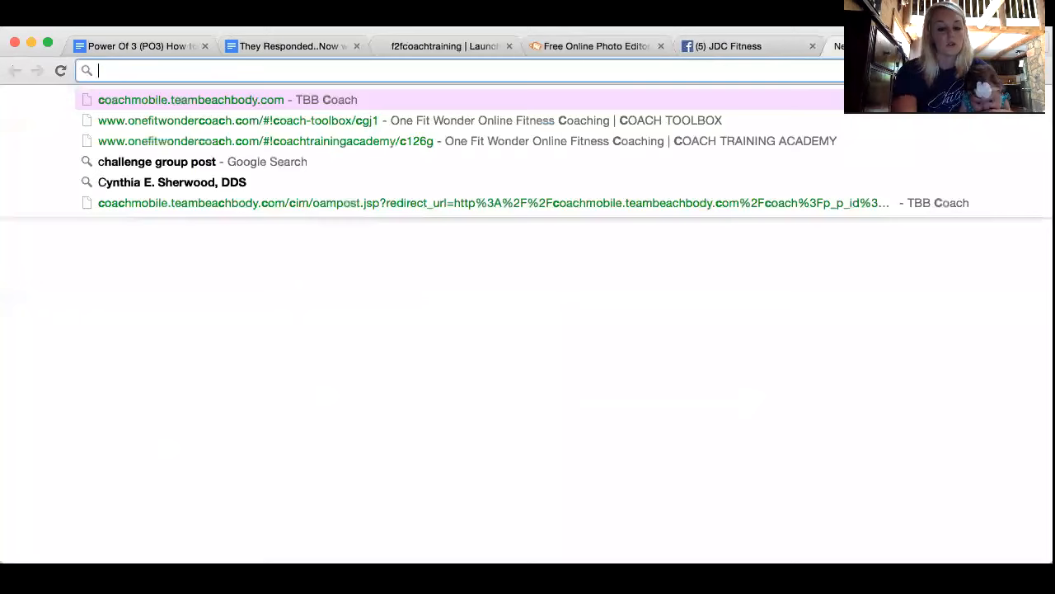
{"action": "type", "text": "nva"}
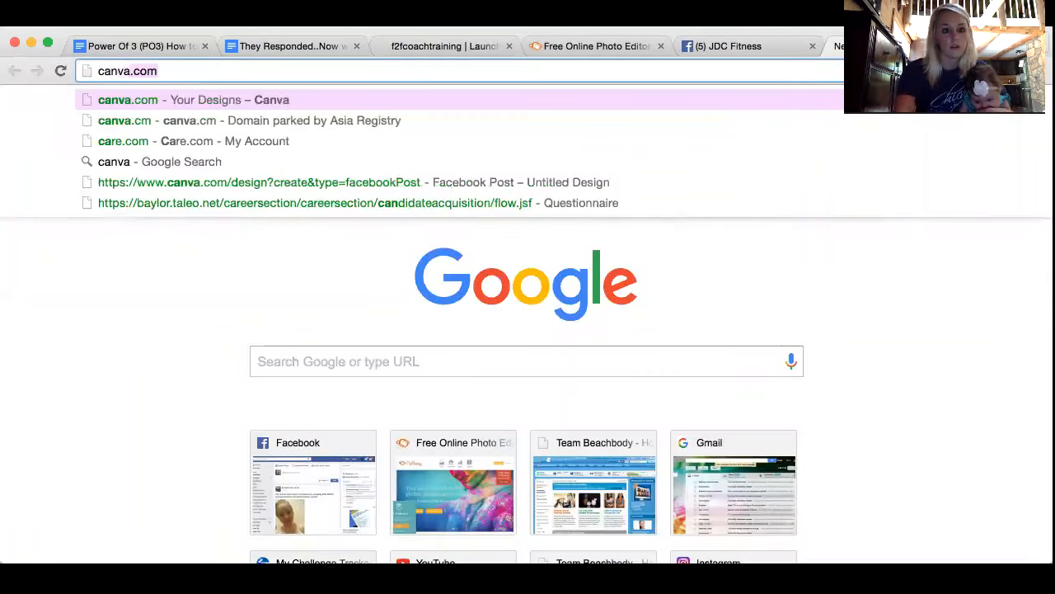
{"action": "key", "text": "Return"}
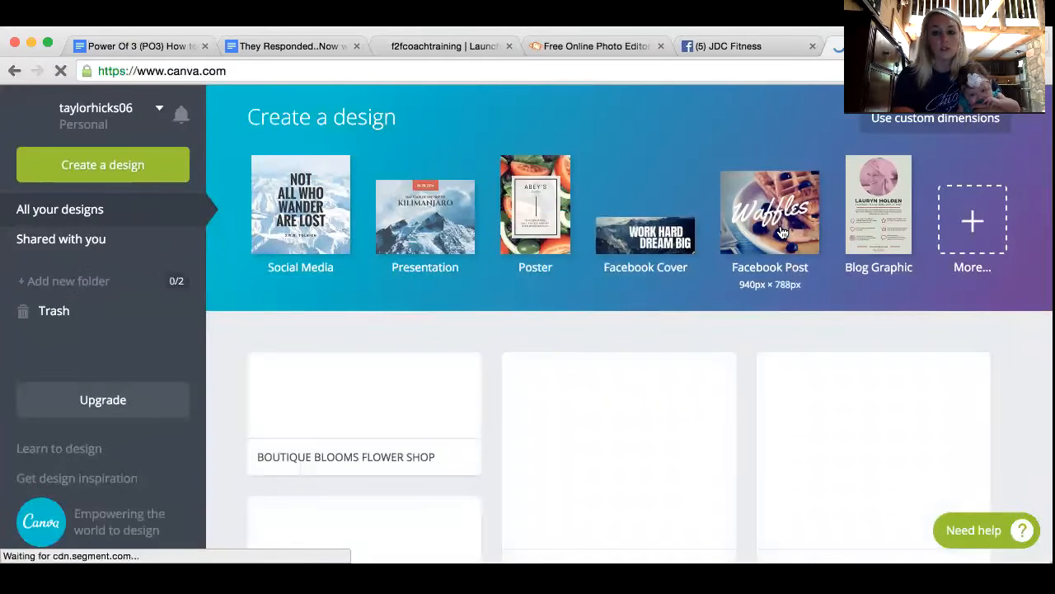
- Create a new Facebook Post design in Canva and browse its ready-made layouts
{"action": "left_click", "coordinate": [783, 232]}
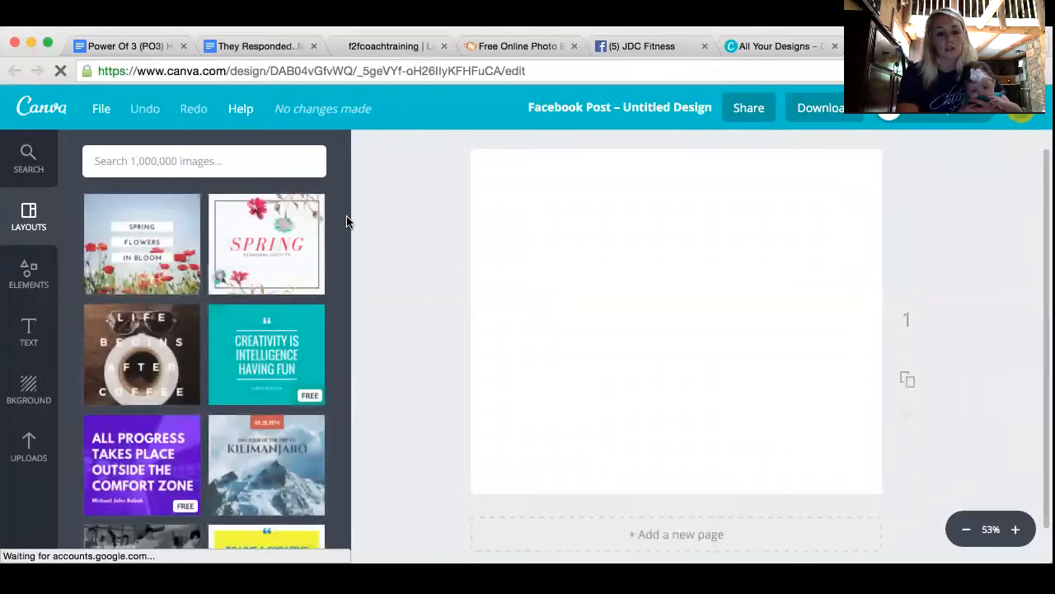
{"action": "scroll", "coordinate": [346, 249], "scroll_direction": "down", "scroll_amount": 2}
{"action": "scroll", "coordinate": [346, 250], "scroll_direction": "down", "scroll_amount": 5}
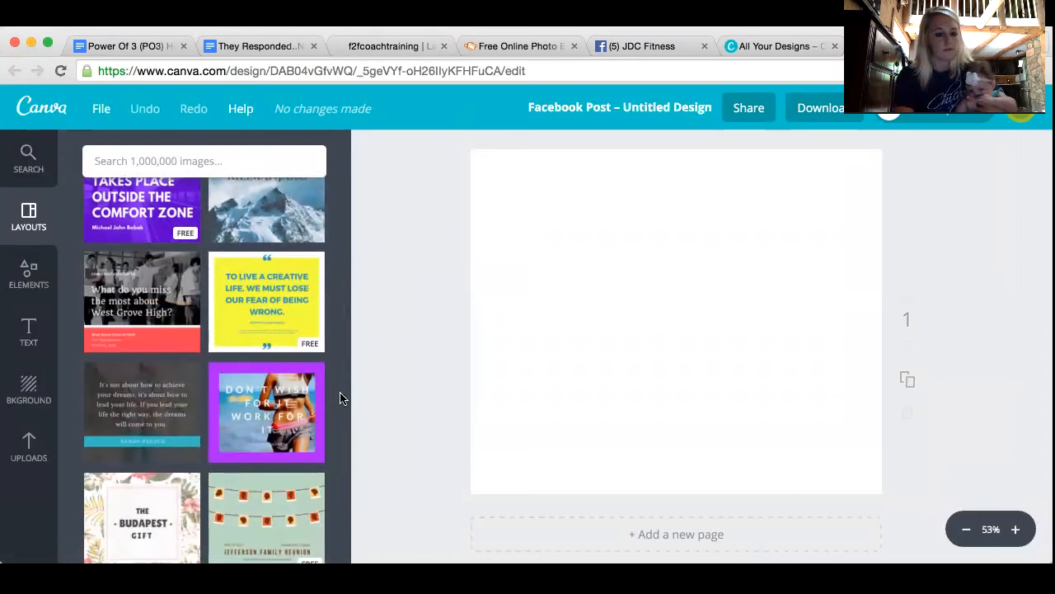
- Look through more of the Facebook Post layouts and return to the start of the list
{"action": "left_click_drag", "start_coordinate": [345, 394], "coordinate": [360, 573]}
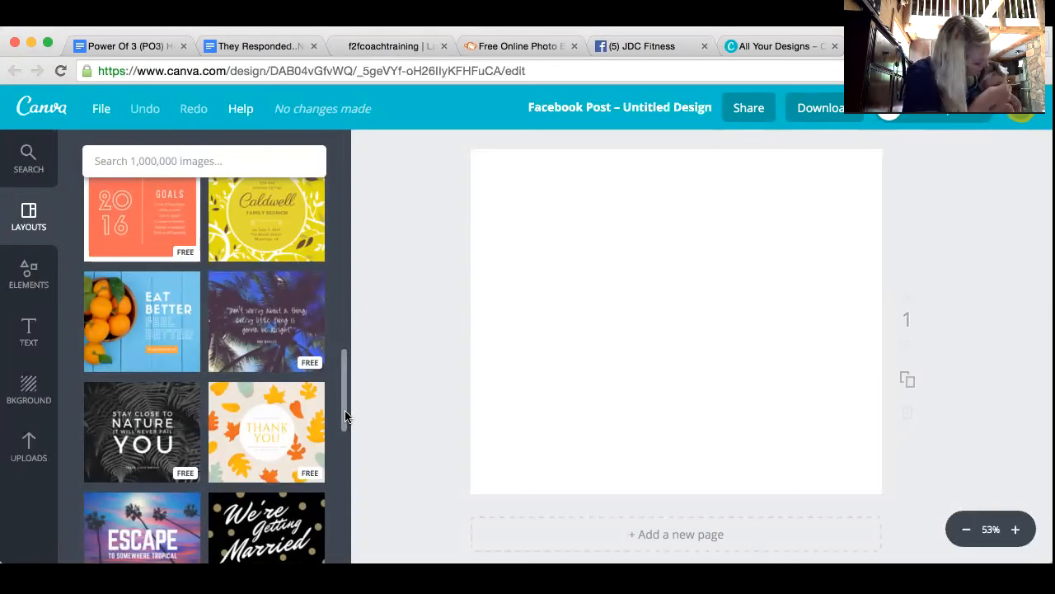
{"action": "left_click_drag", "start_coordinate": [345, 416], "coordinate": [344, 569]}
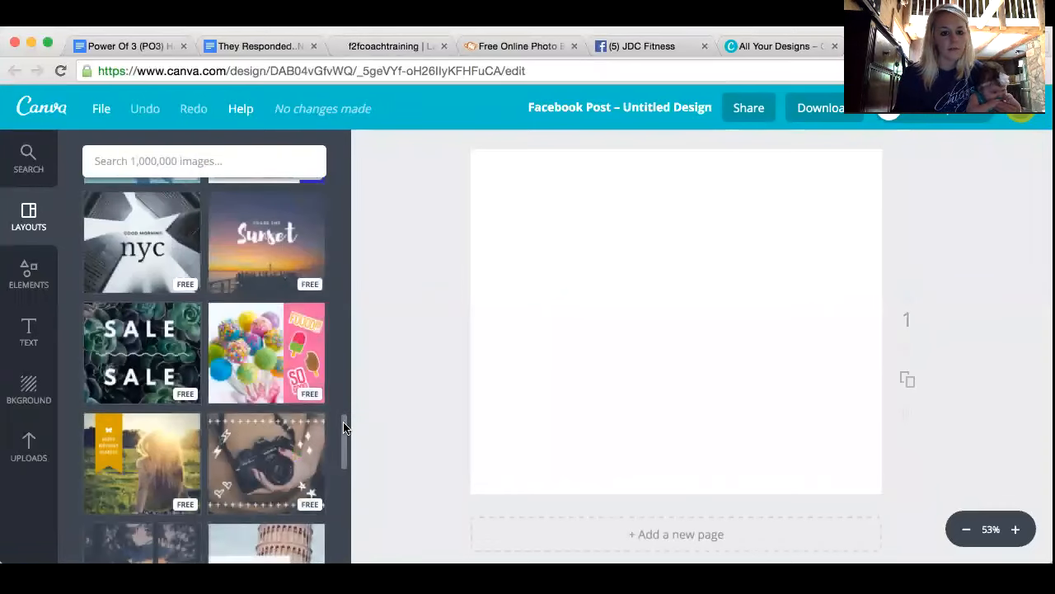
{"action": "left_click_drag", "start_coordinate": [345, 430], "coordinate": [304, 174]}
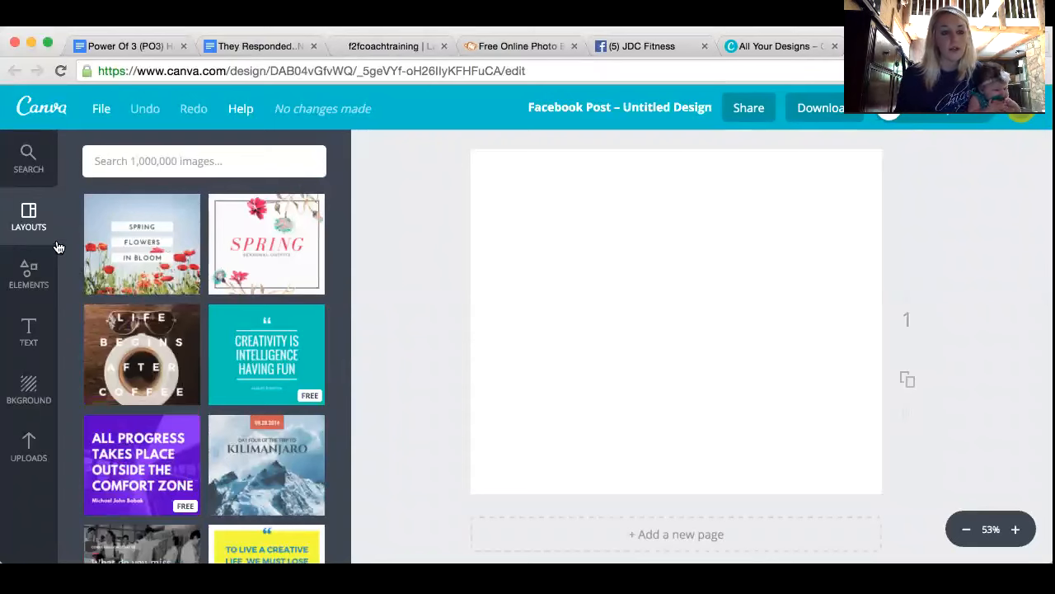
- Create a new Facebook Cover design from the Canva home page and look through its ready-made layouts
{"action": "left_click", "coordinate": [56, 118]}
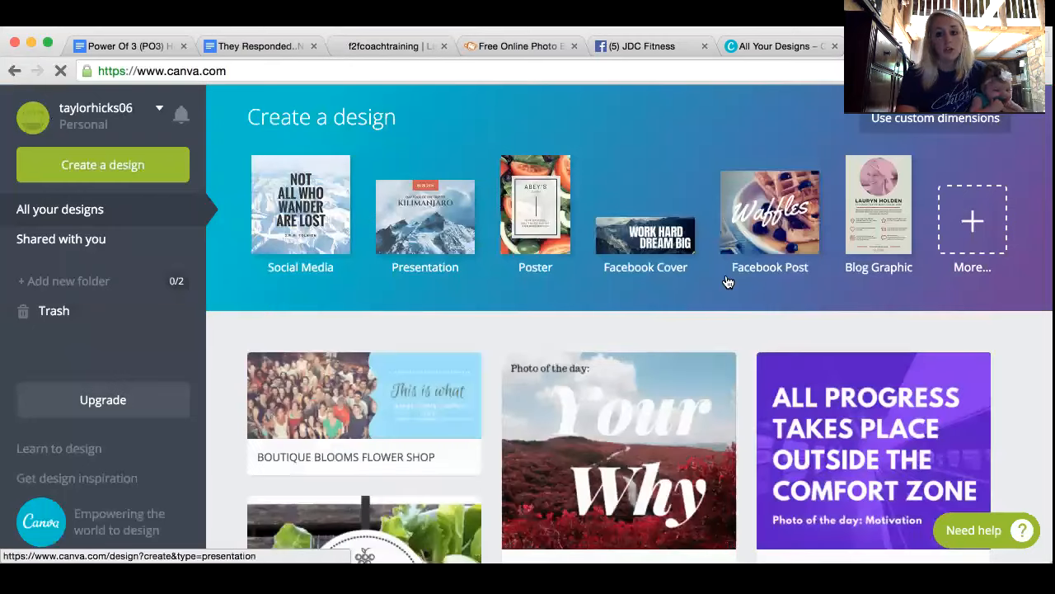
{"action": "left_click", "coordinate": [625, 251]}
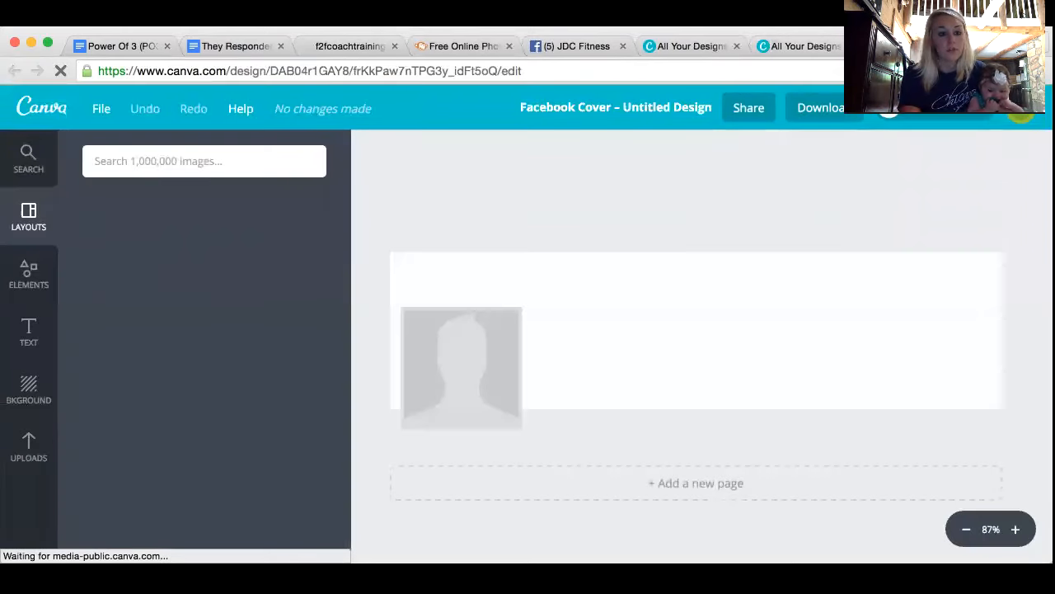
{"action": "scroll", "coordinate": [145, 363], "scroll_direction": "down", "scroll_amount": 8}
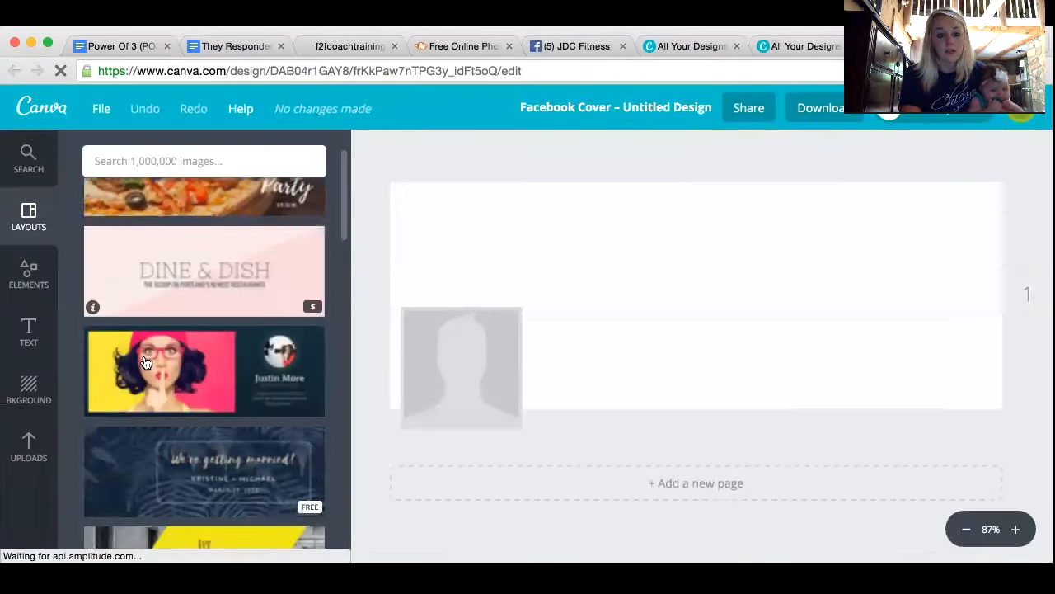
{"action": "scroll", "coordinate": [145, 363], "scroll_direction": "down", "scroll_amount": 10}
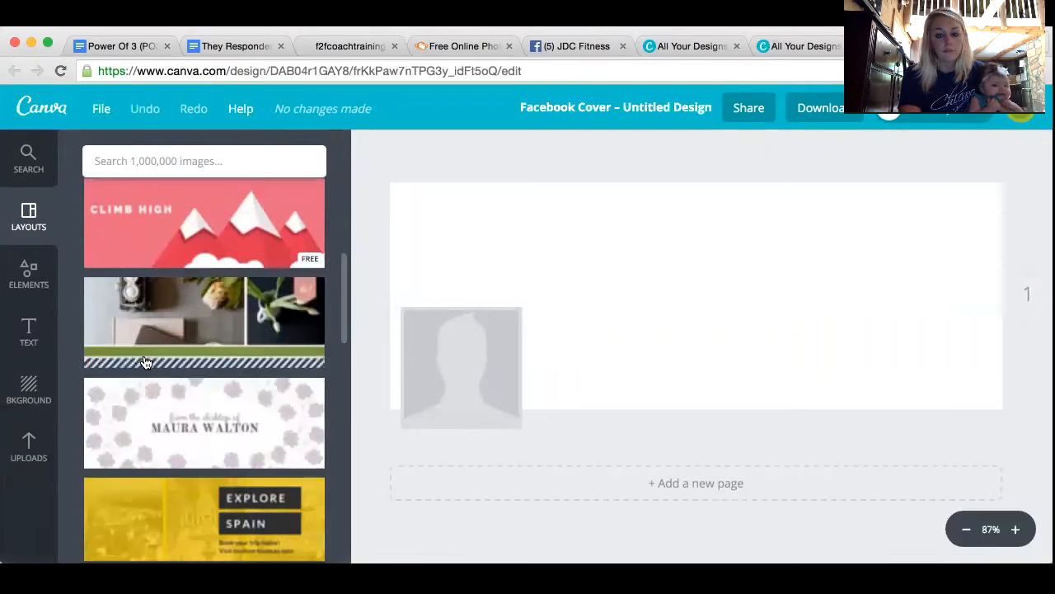
{"action": "scroll", "coordinate": [145, 363], "scroll_direction": "down", "scroll_amount": 2}
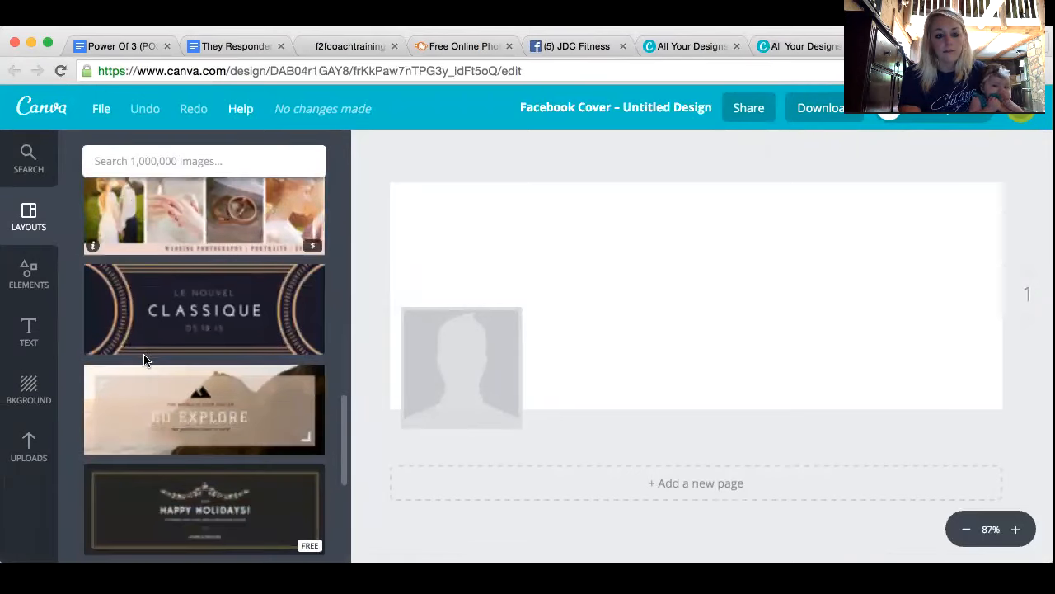
- Find the photo grids among the elements and fill the cover with the grid of four vertical columns
{"action": "left_click", "coordinate": [28, 274]}
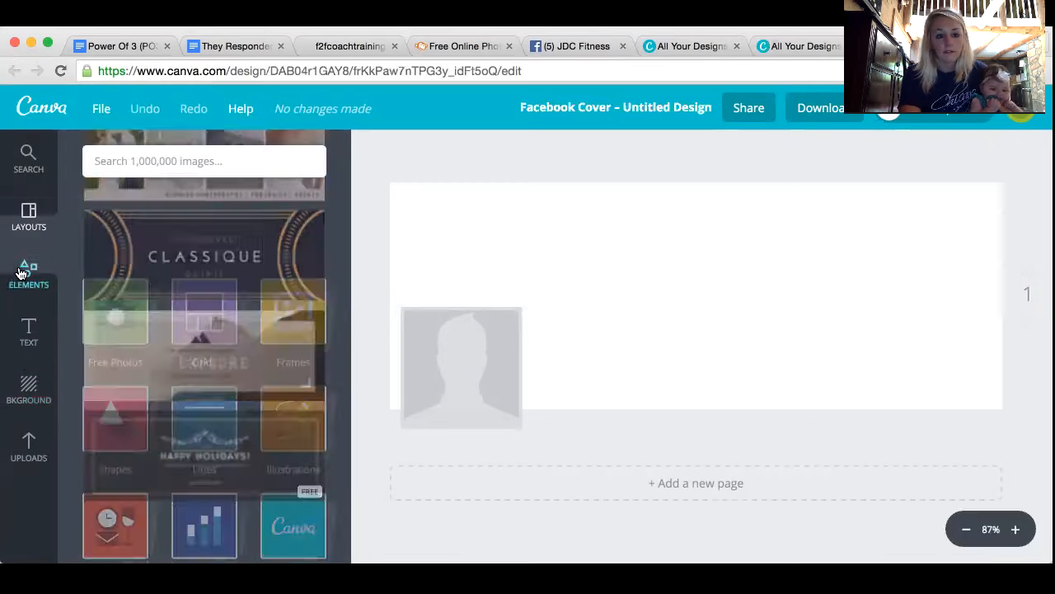
{"action": "left_click", "coordinate": [212, 242]}
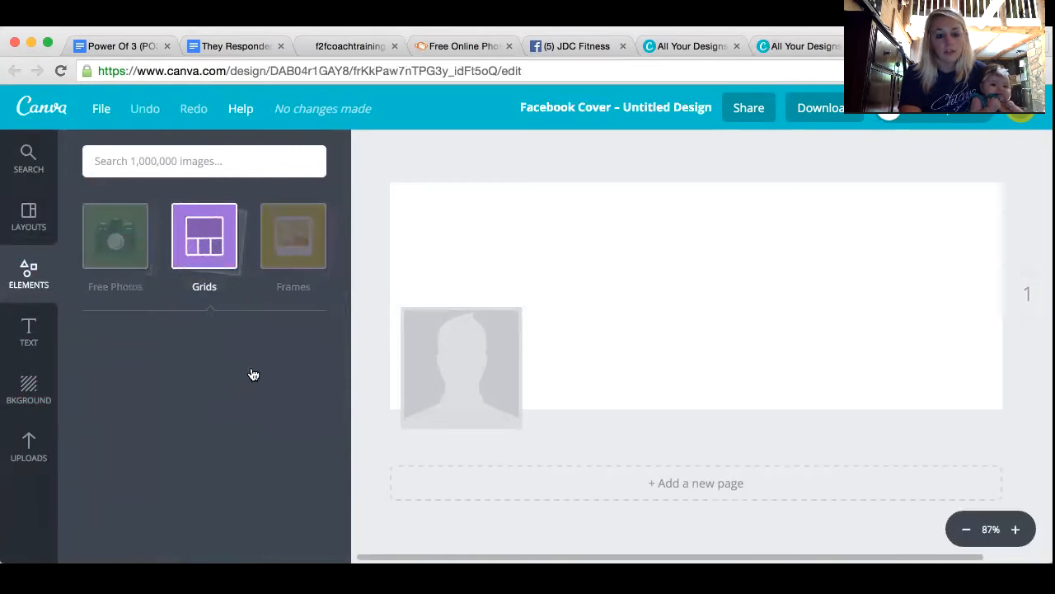
{"action": "scroll", "coordinate": [184, 485], "scroll_direction": "down", "scroll_amount": 5}
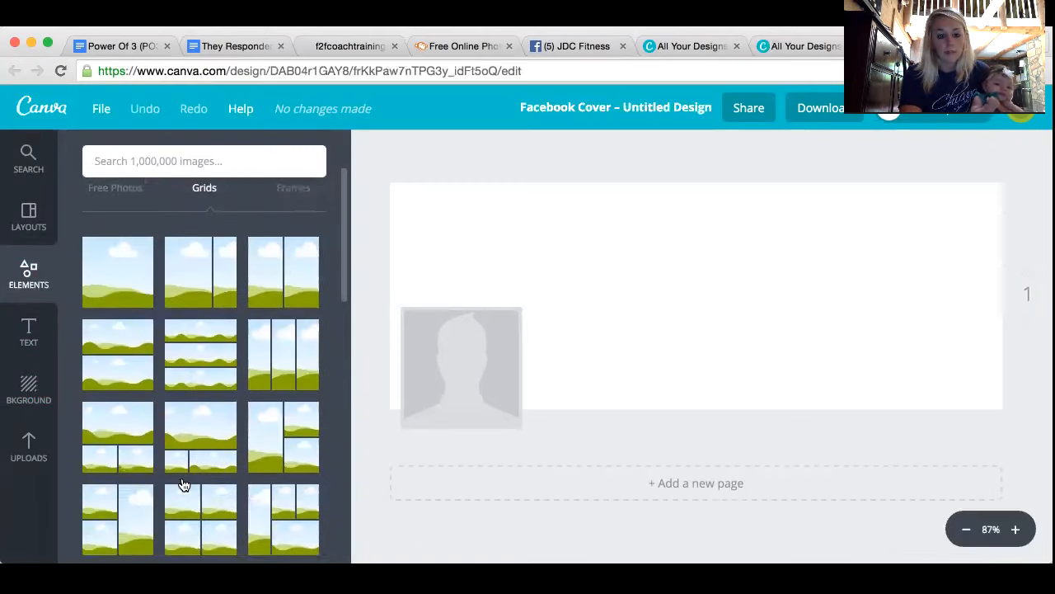
{"action": "scroll", "coordinate": [183, 485], "scroll_direction": "down", "scroll_amount": 2}
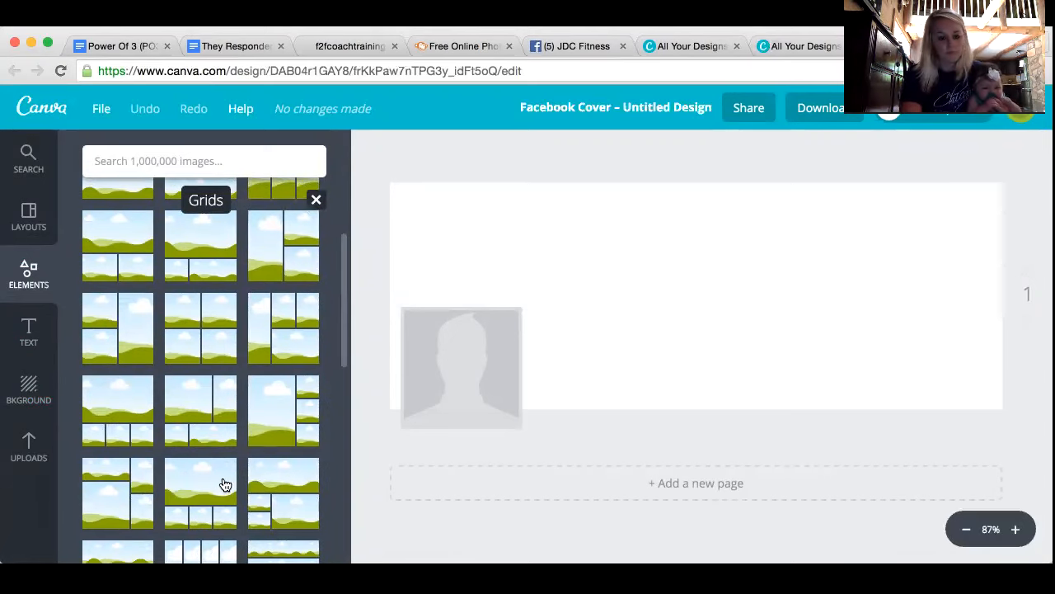
{"action": "left_click", "coordinate": [200, 552]}
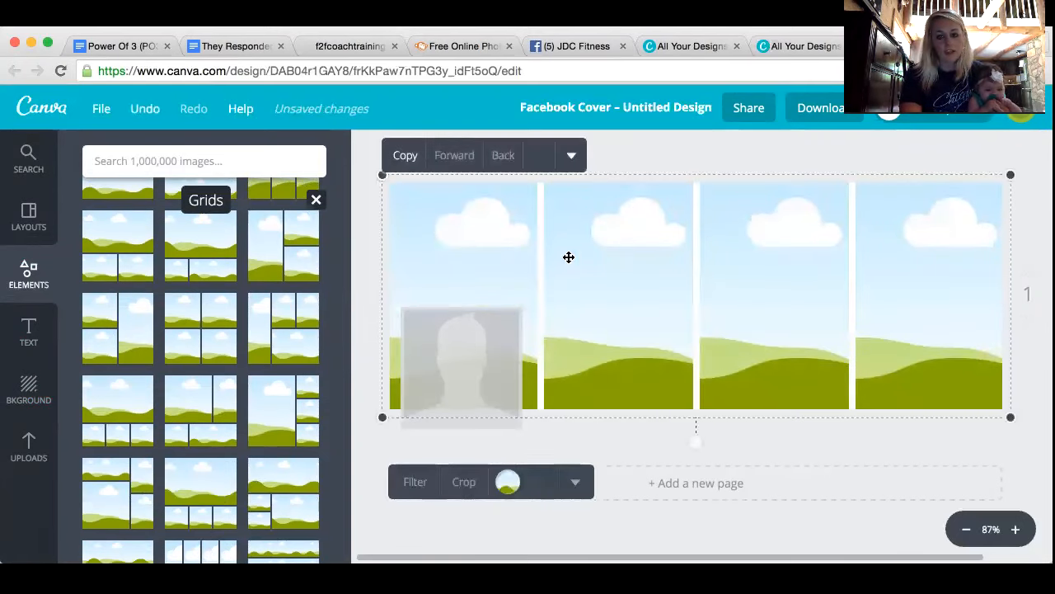
- Try the five-row grid, the four-column grid and the grid with one wide photo above three small ones on the cover
{"action": "scroll", "coordinate": [280, 412], "scroll_direction": "down", "scroll_amount": 5}
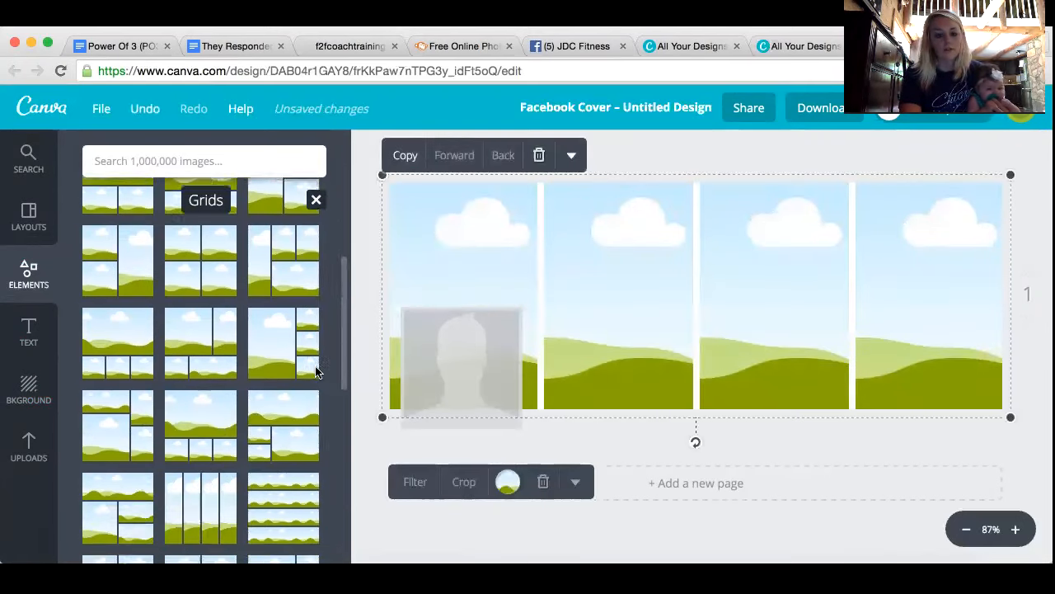
{"action": "scroll", "coordinate": [253, 453], "scroll_direction": "down", "scroll_amount": 3}
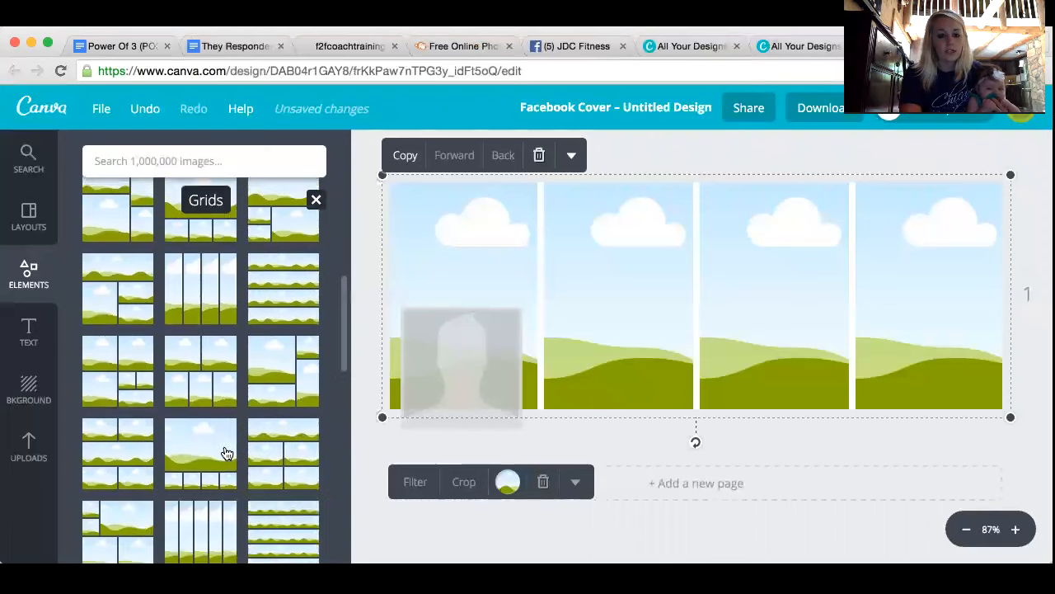
{"action": "left_click", "coordinate": [281, 534]}
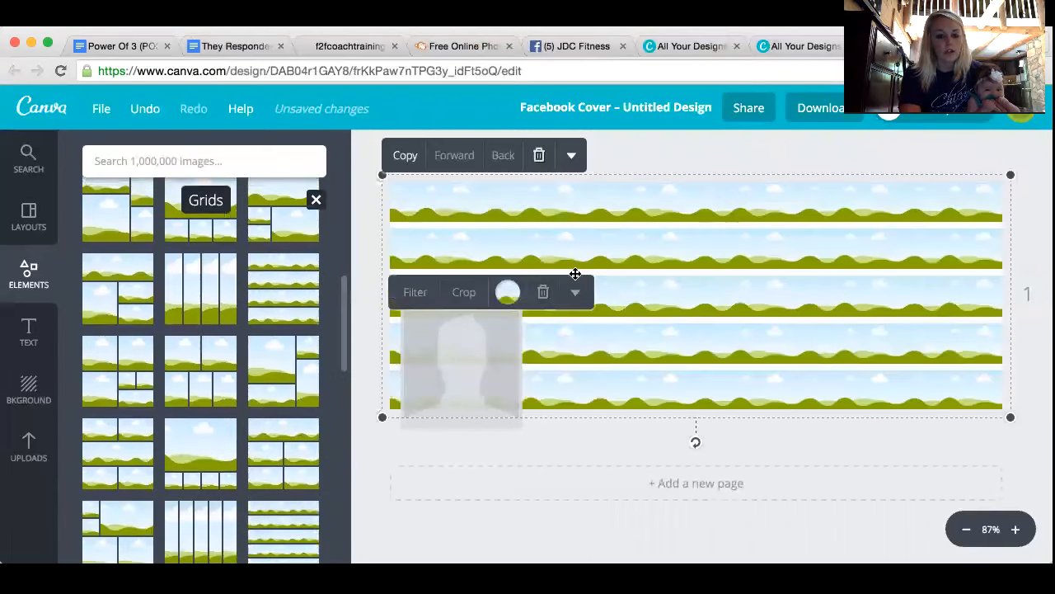
{"action": "scroll", "coordinate": [162, 366], "scroll_direction": "up", "scroll_amount": 2}
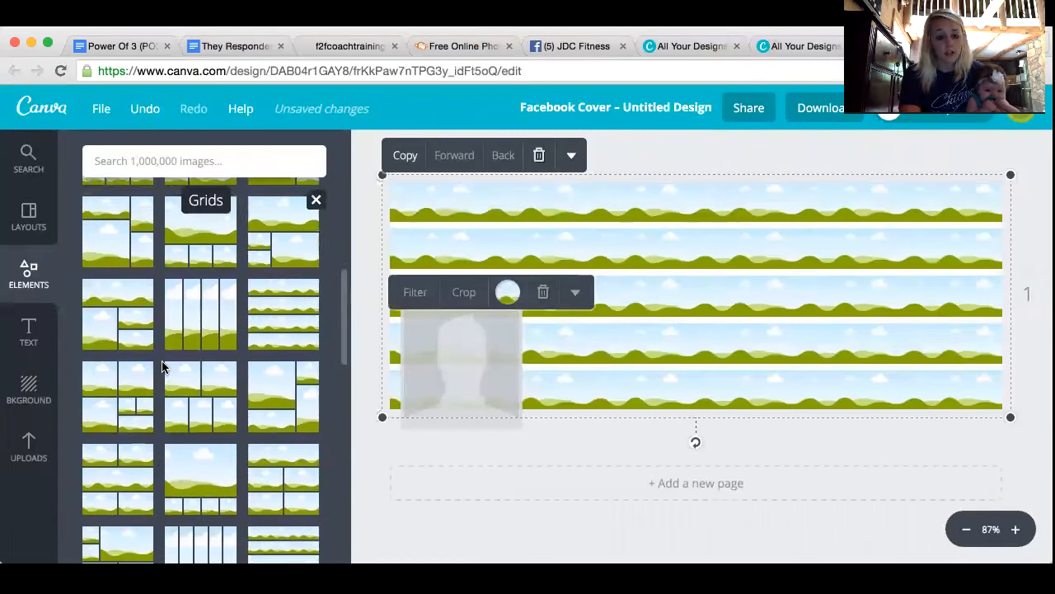
{"action": "left_click", "coordinate": [202, 322]}
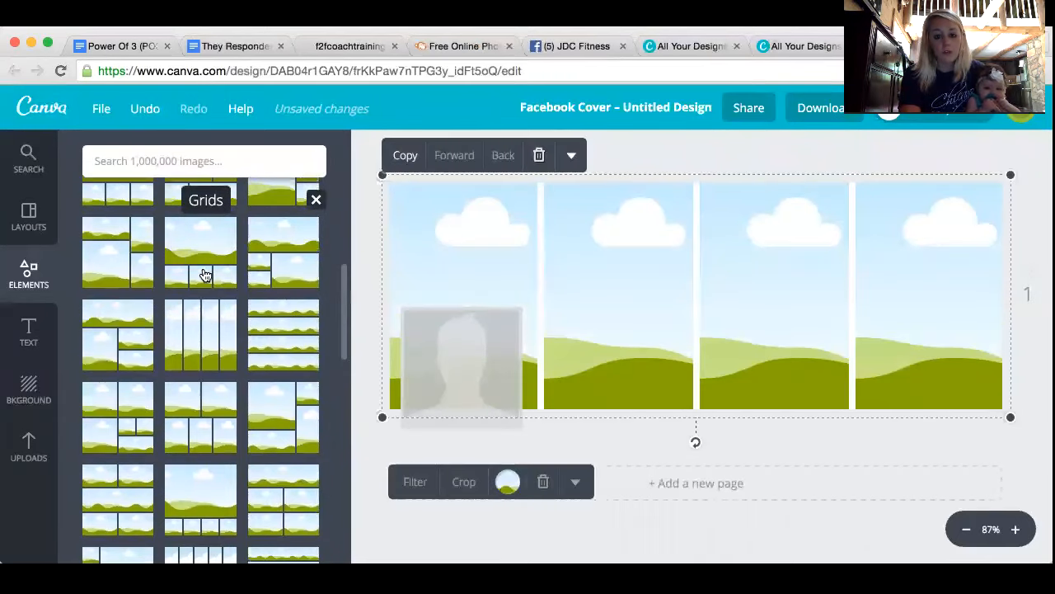
{"action": "left_click", "coordinate": [206, 275]}
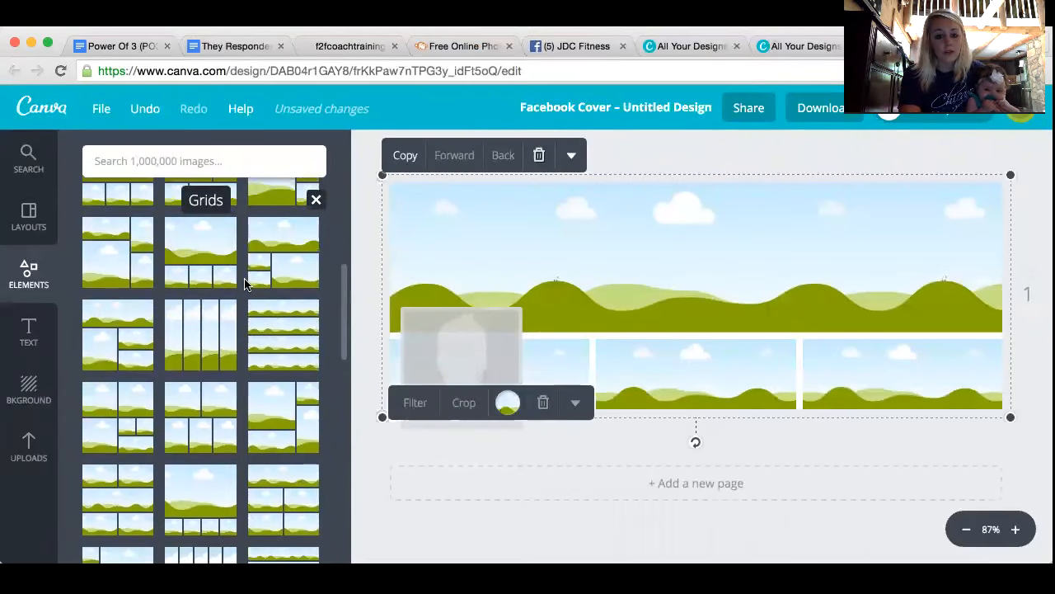
- Replace the cover's grid with the one made of four vertical columns
{"action": "scroll", "coordinate": [244, 283], "scroll_direction": "up", "scroll_amount": 3}
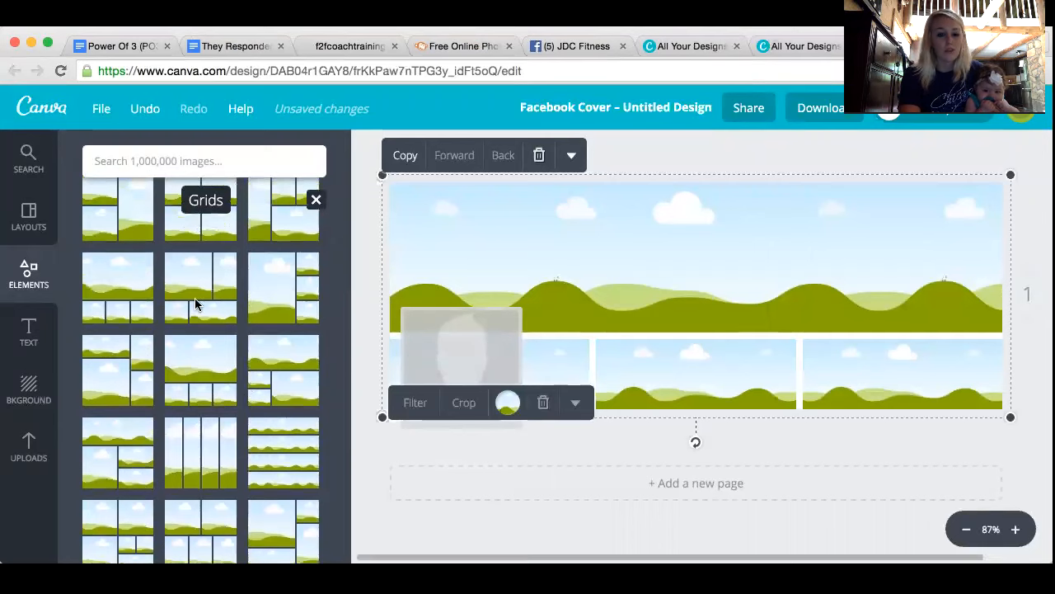
{"action": "scroll", "coordinate": [137, 299], "scroll_direction": "up", "scroll_amount": 2}
{"action": "left_click", "coordinate": [140, 300]}
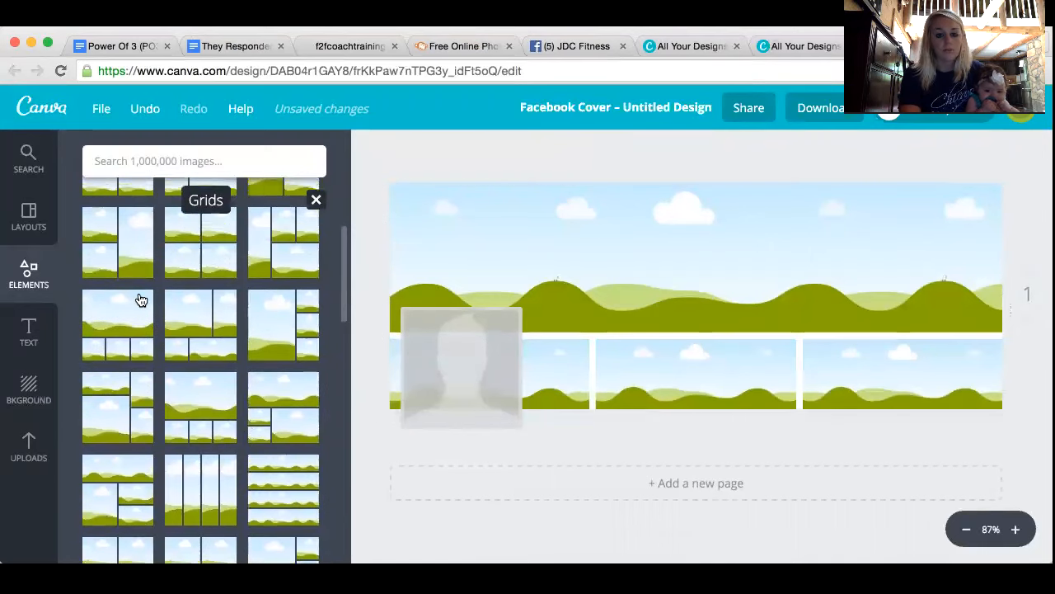
{"action": "left_click", "coordinate": [189, 477]}
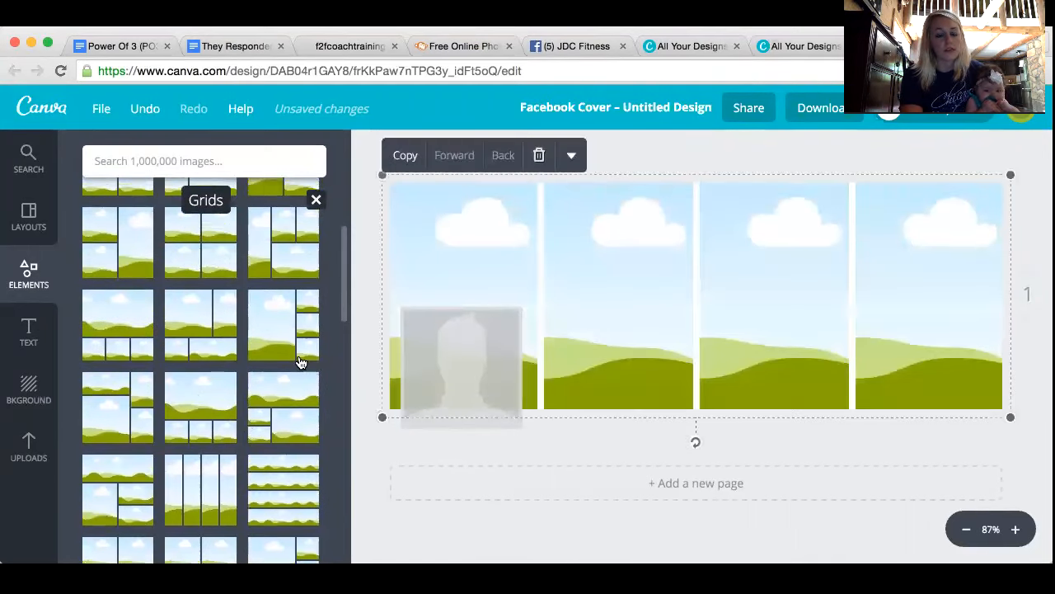
{"action": "scroll", "coordinate": [301, 363], "scroll_direction": "up", "scroll_amount": 2}
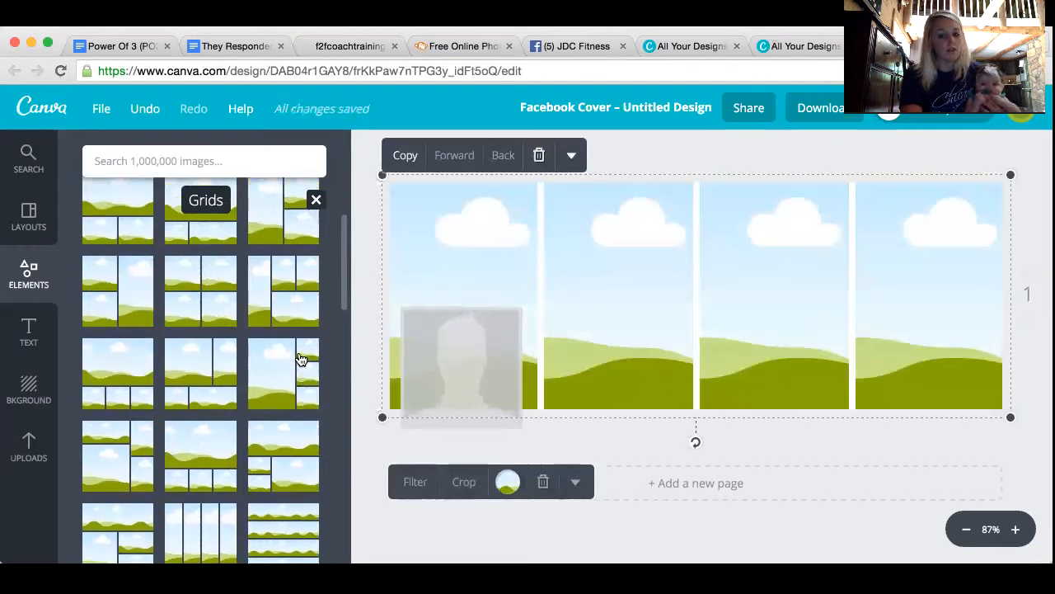
{"action": "scroll", "coordinate": [181, 274], "scroll_direction": "up", "scroll_amount": 1}
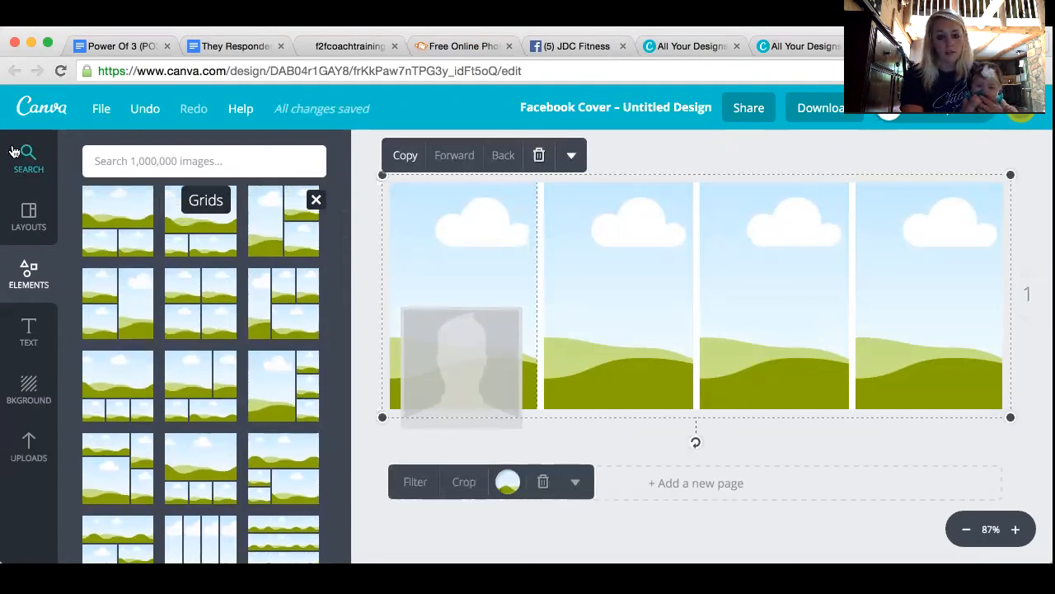
- View the colour choices for the grid's first cell and look through the uploaded images
{"action": "left_click", "coordinate": [497, 481]}
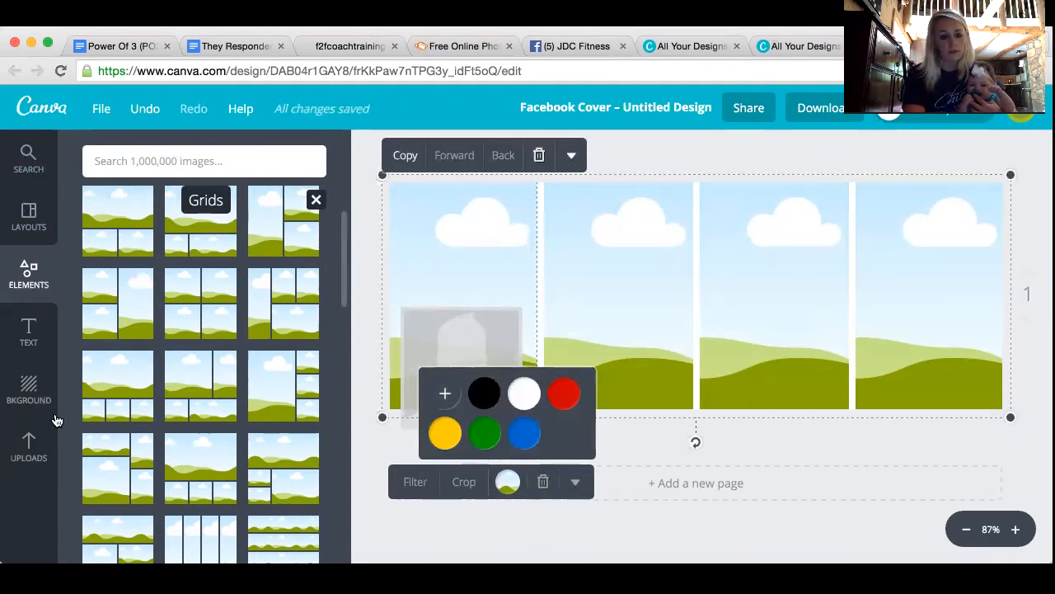
{"action": "left_click", "coordinate": [29, 449]}
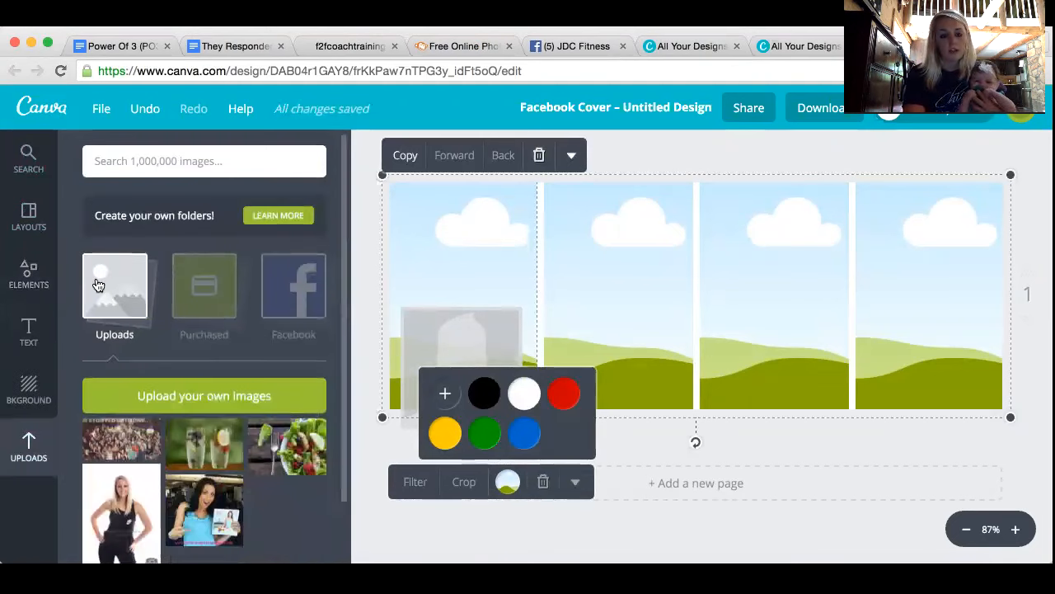
{"action": "scroll", "coordinate": [220, 387], "scroll_direction": "down", "scroll_amount": 2}
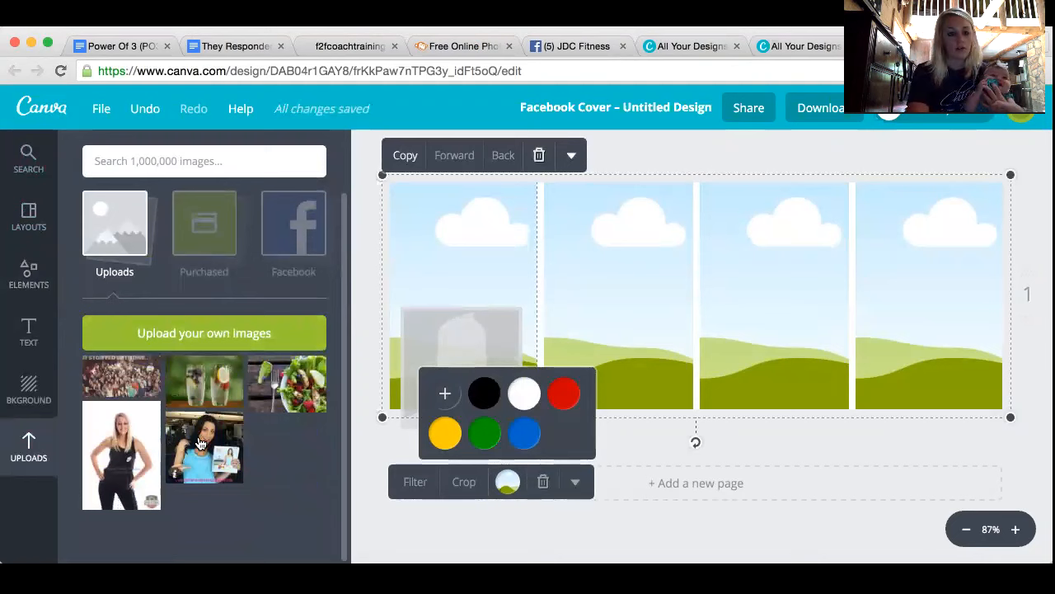
- Return to the overview of all designs and open a previously saved design
{"action": "left_click", "coordinate": [43, 109]}
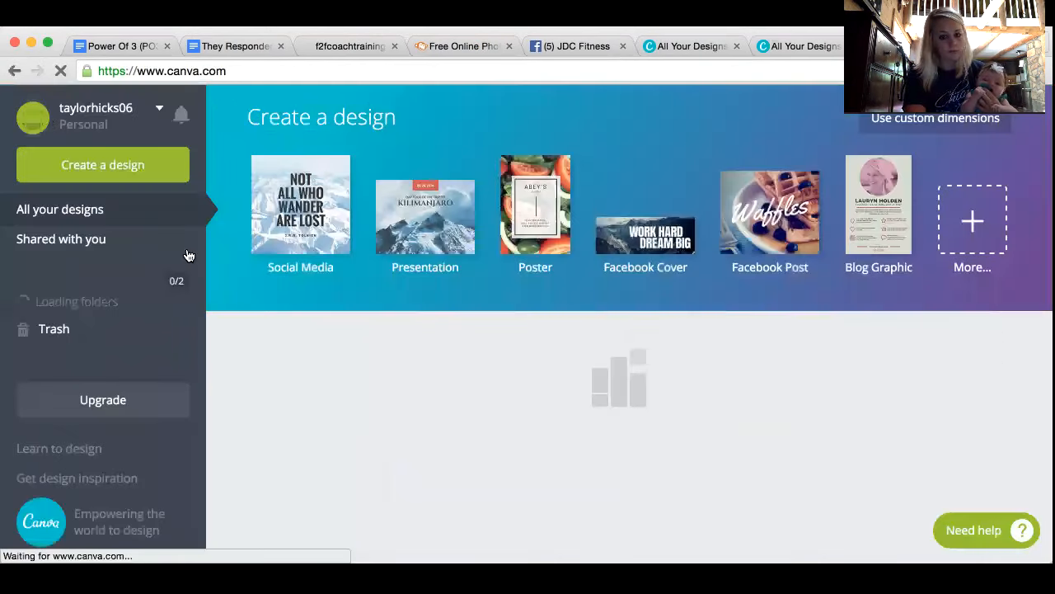
{"action": "left_click", "coordinate": [595, 418]}
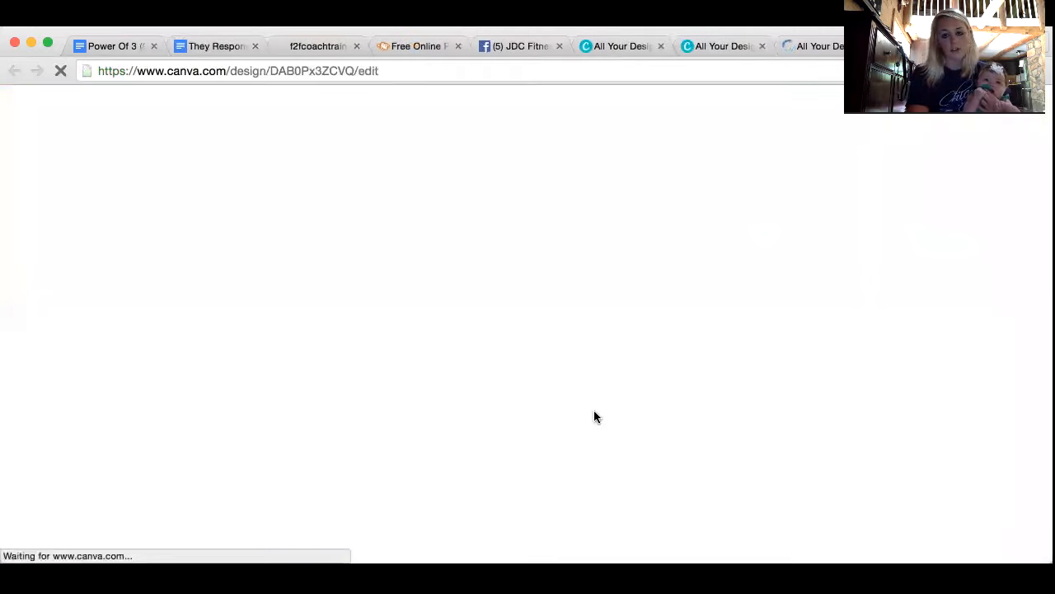